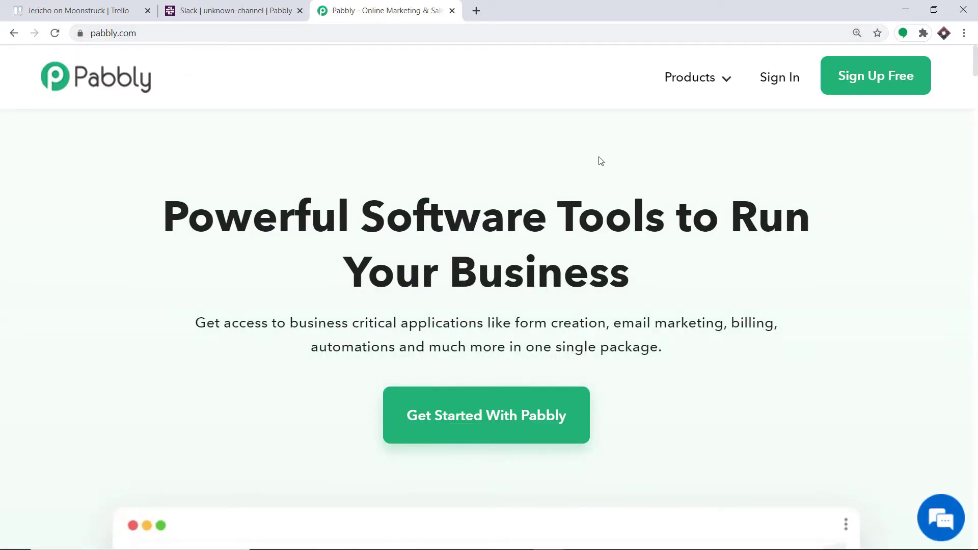
Open Pabbly's Connect product page, sign in to the account and access the Connect application
mouse_move(730, 78)
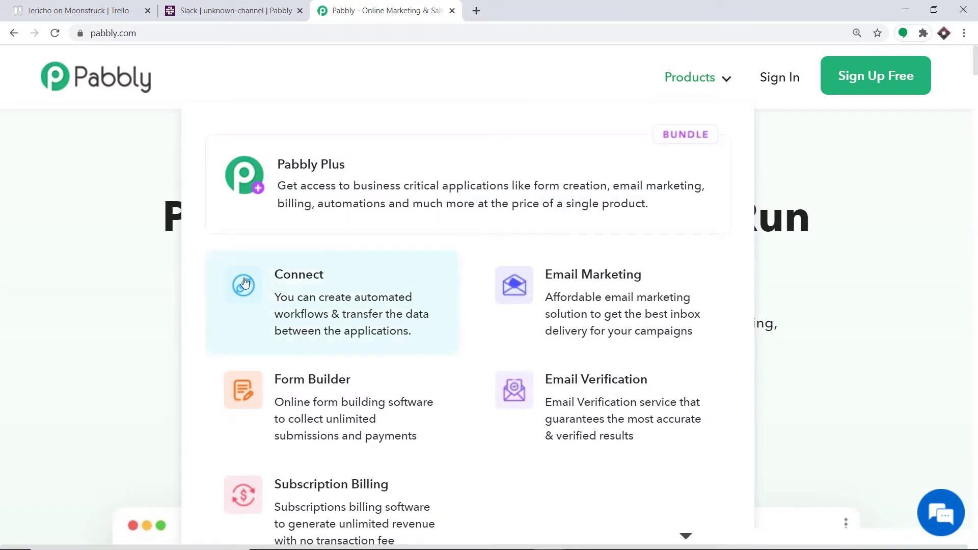
click(347, 284)
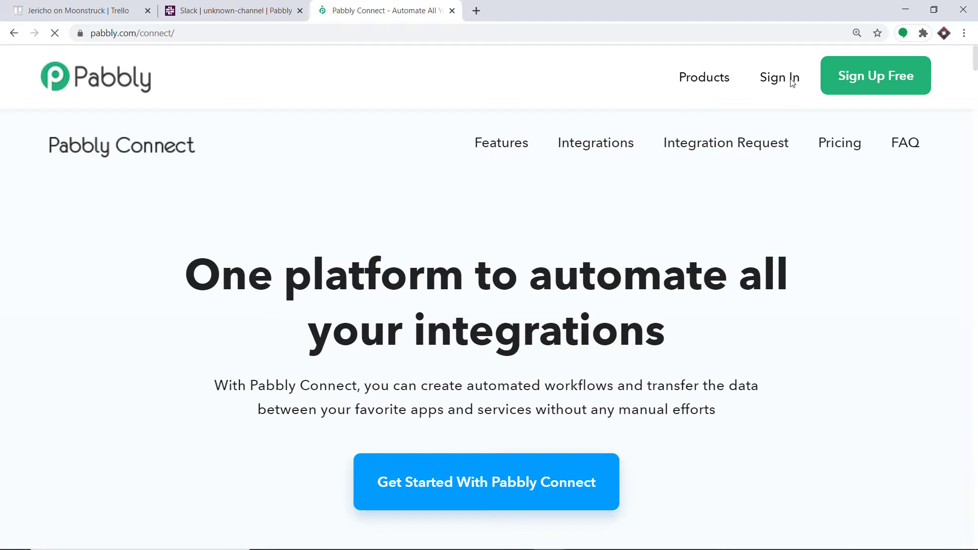
click(788, 87)
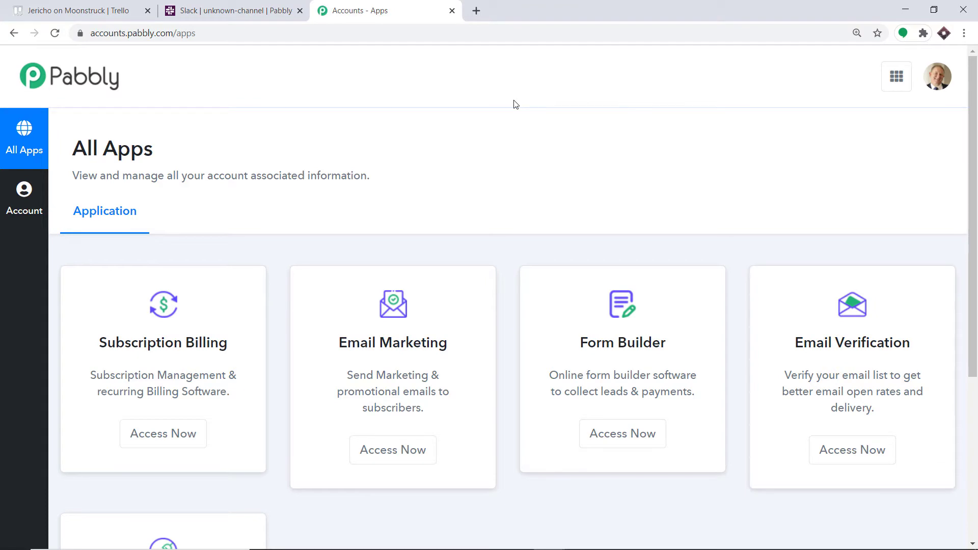
scroll(515, 110, down, 5)
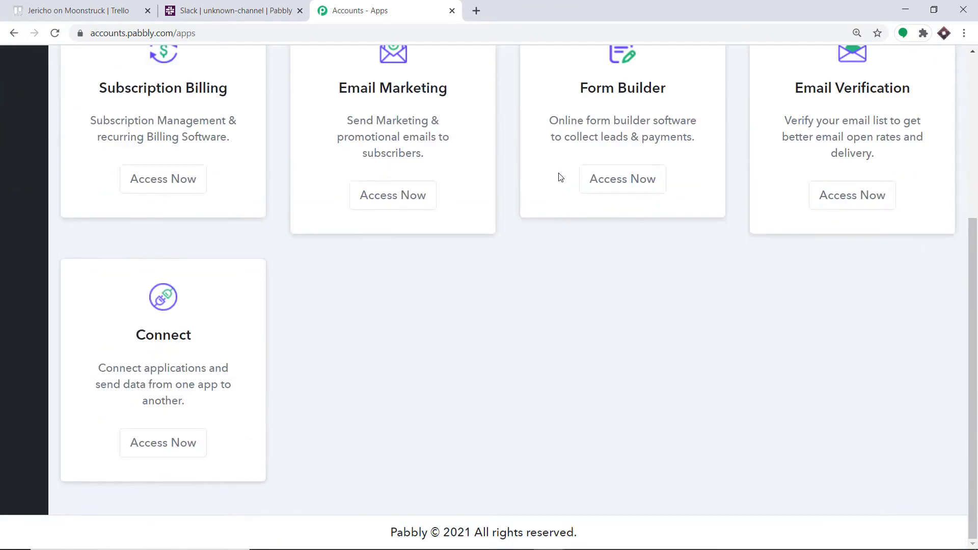
click(167, 441)
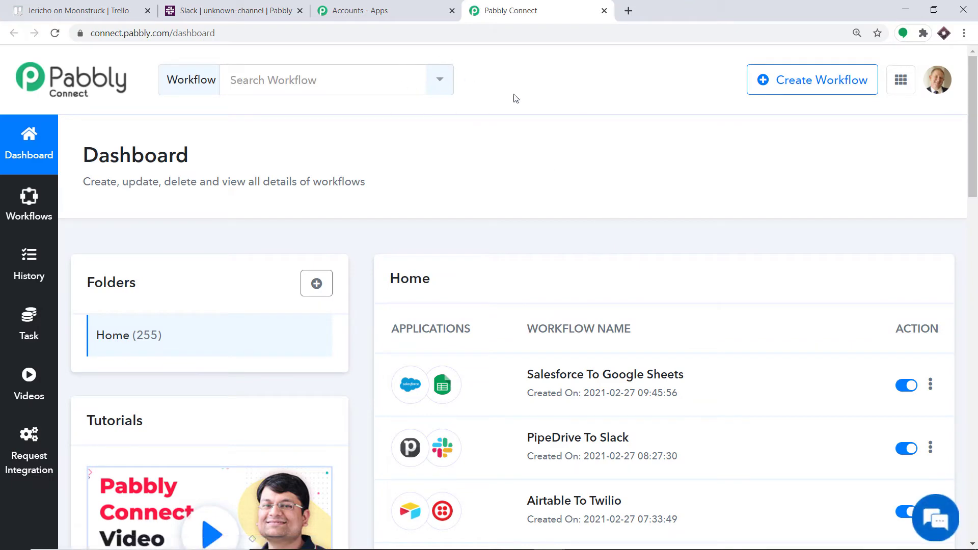
Create a new workflow named "Trello To Slack"
click(794, 86)
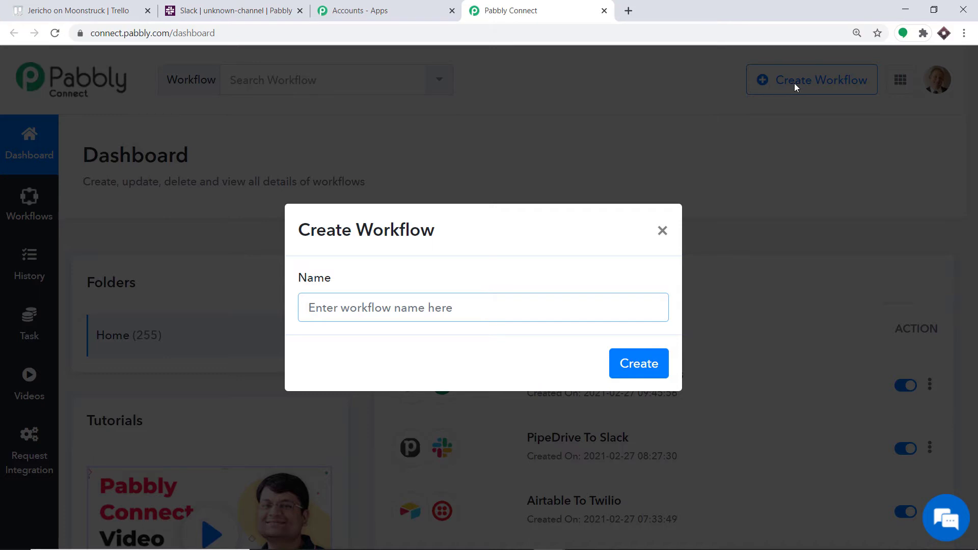
text(Trello)
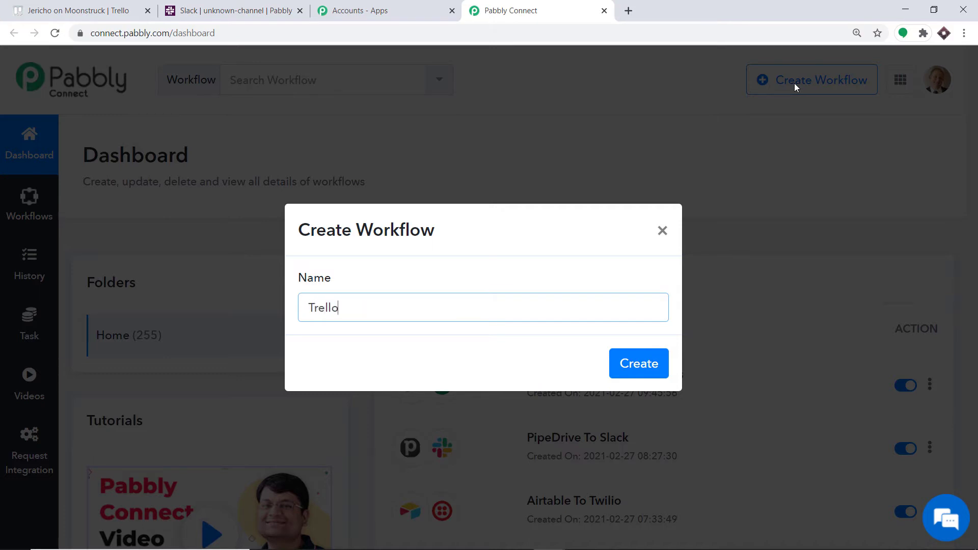
text( To Slack)
click(638, 363)
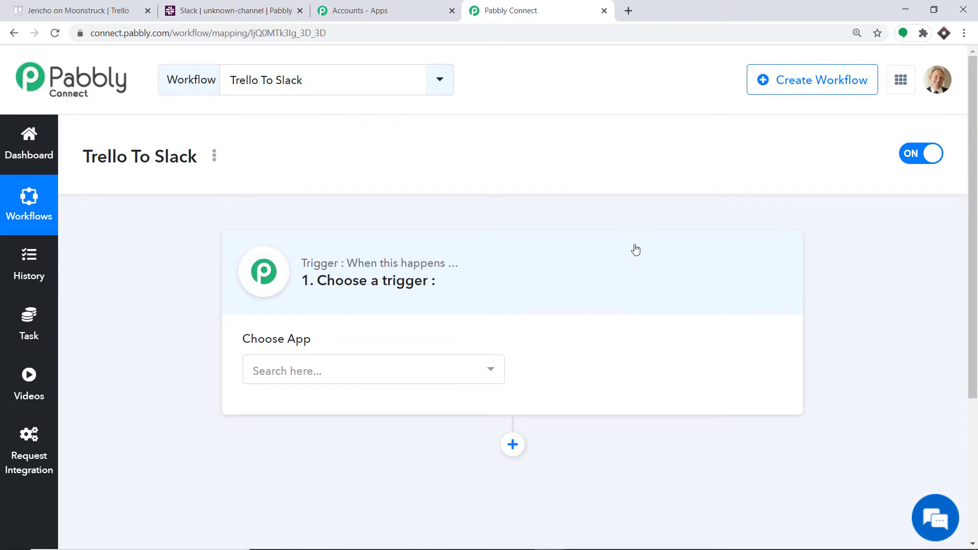
Choose Trello as the workflow's trigger app and New Card as its trigger event
click(347, 383)
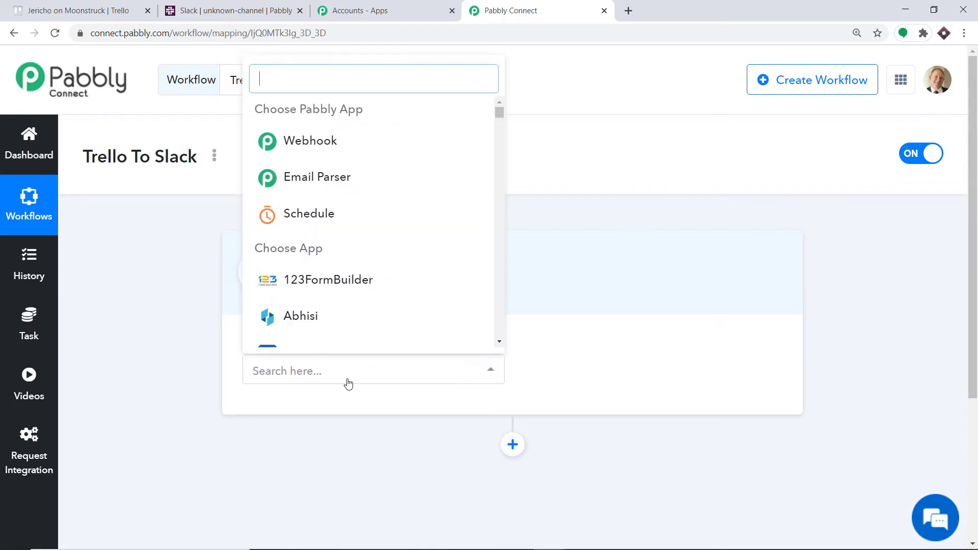
text(trello)
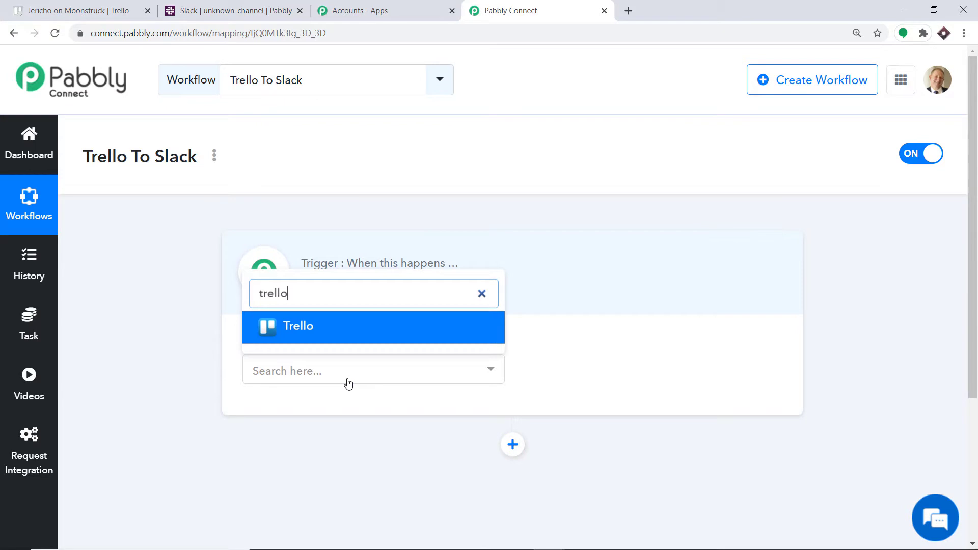
click(330, 334)
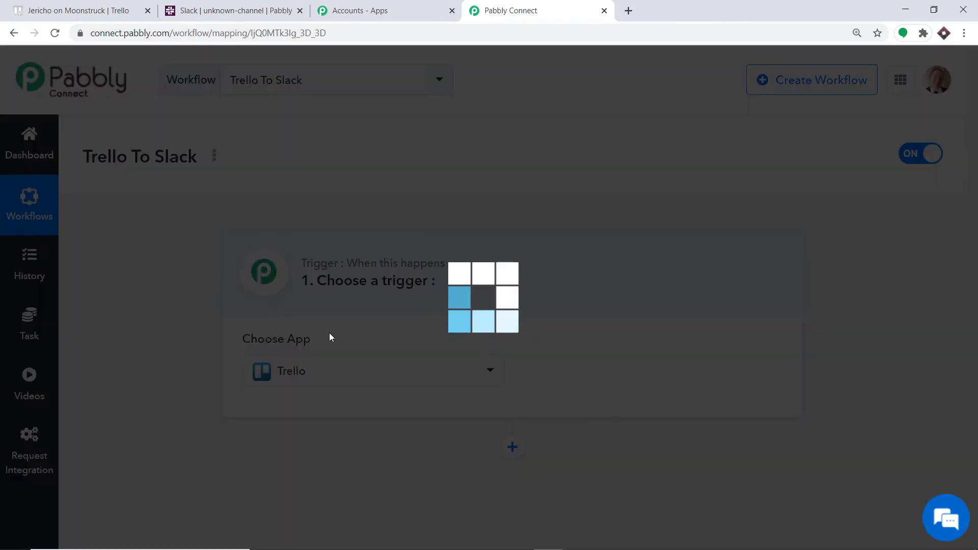
click(622, 375)
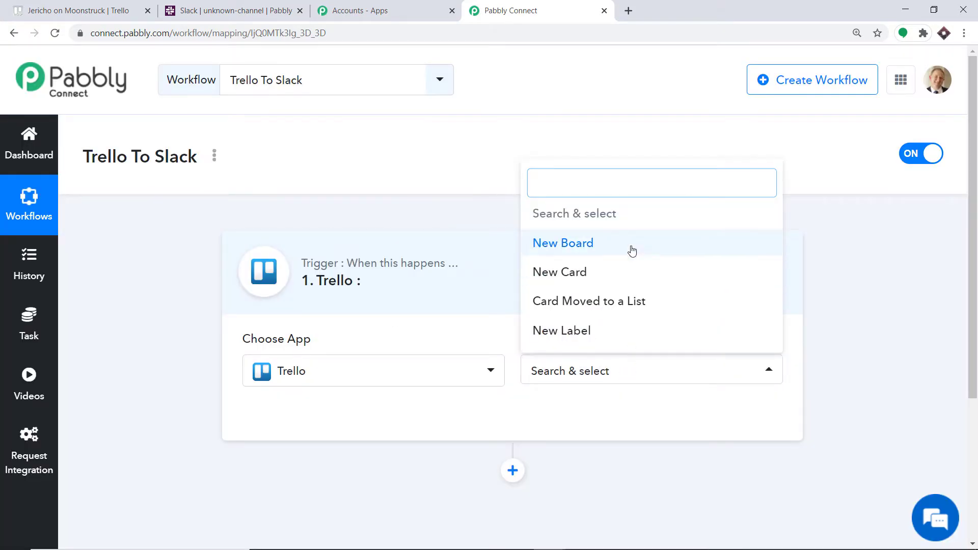
click(646, 280)
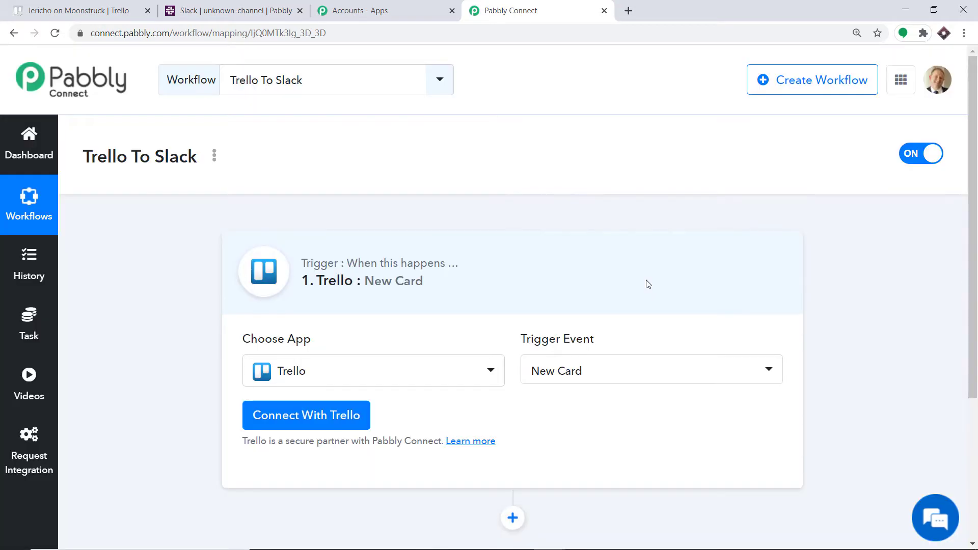
click(622, 370)
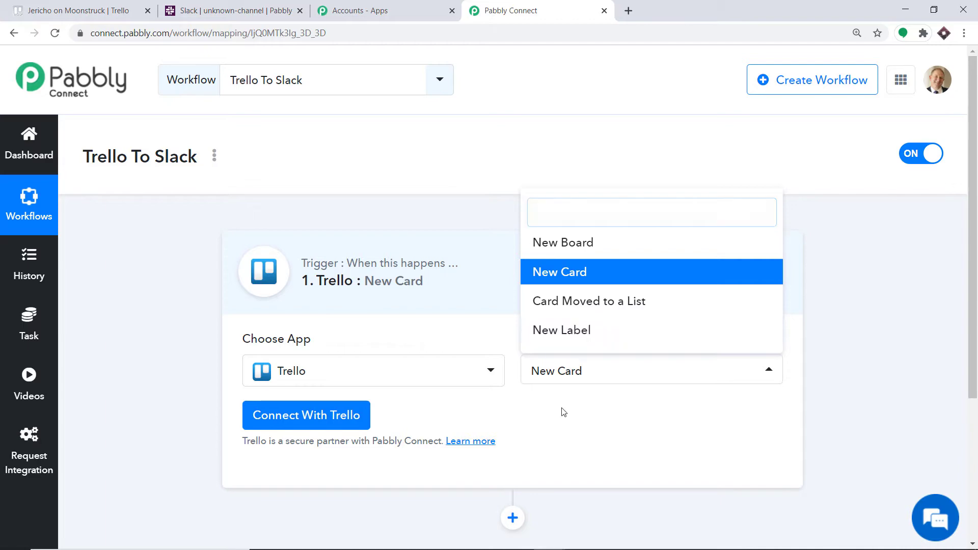
click(589, 376)
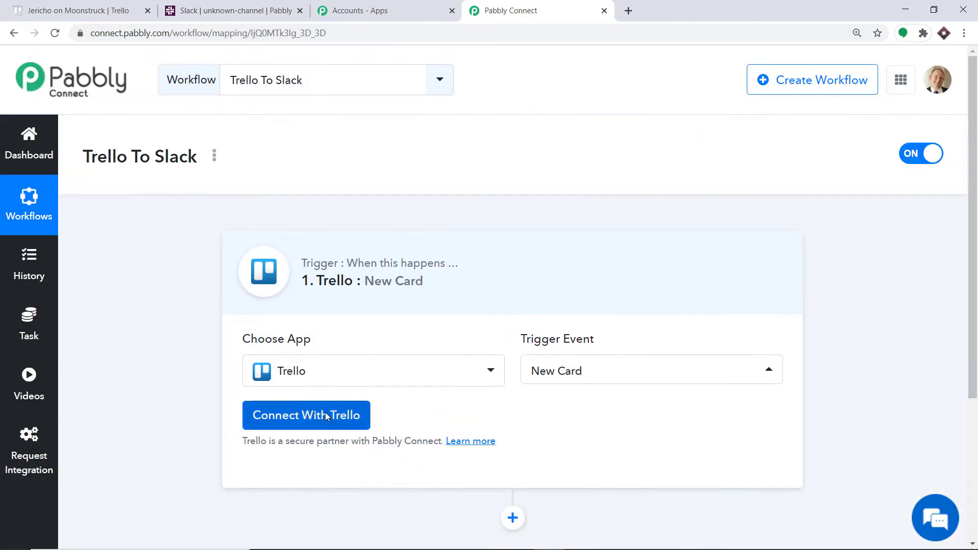
Start connecting Trello and copy the API key from Trello's Developer API Keys page into the new credentials' API Key field
click(327, 417)
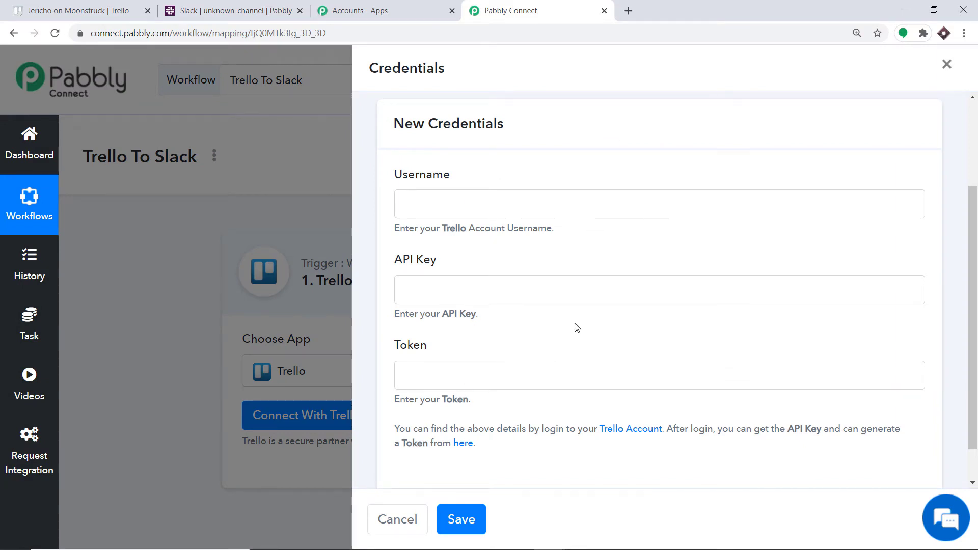
click(463, 445)
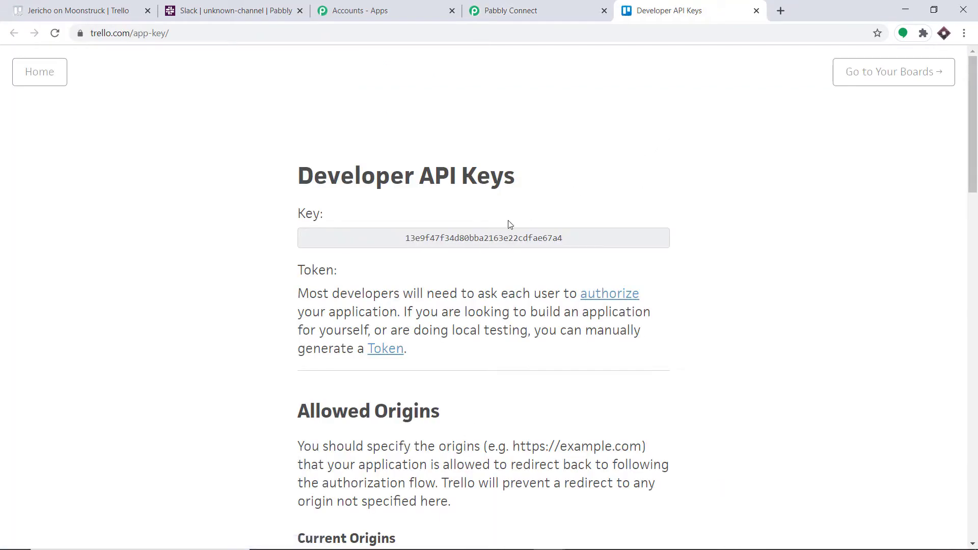
double_click(498, 242)
right_click(498, 244)
click(515, 254)
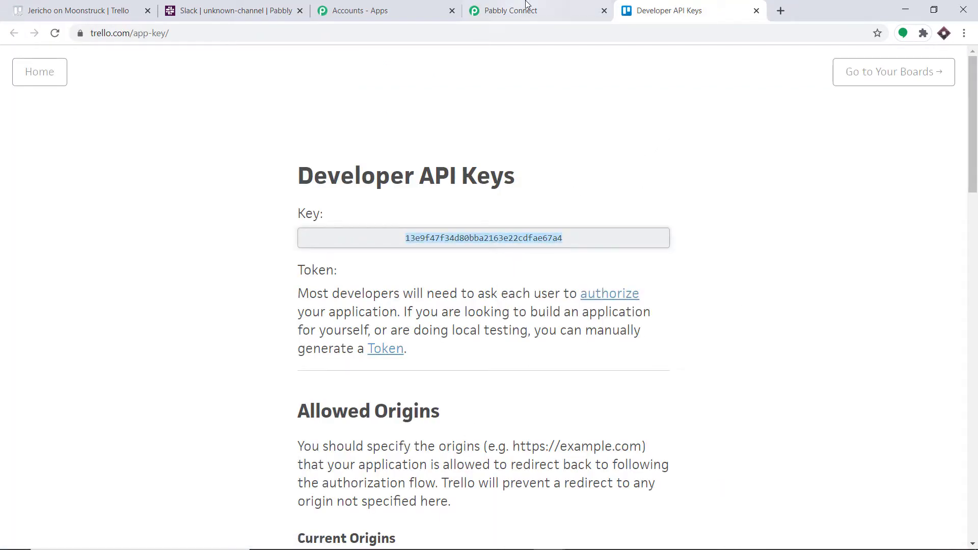
click(511, 11)
click(498, 290)
right_click(498, 294)
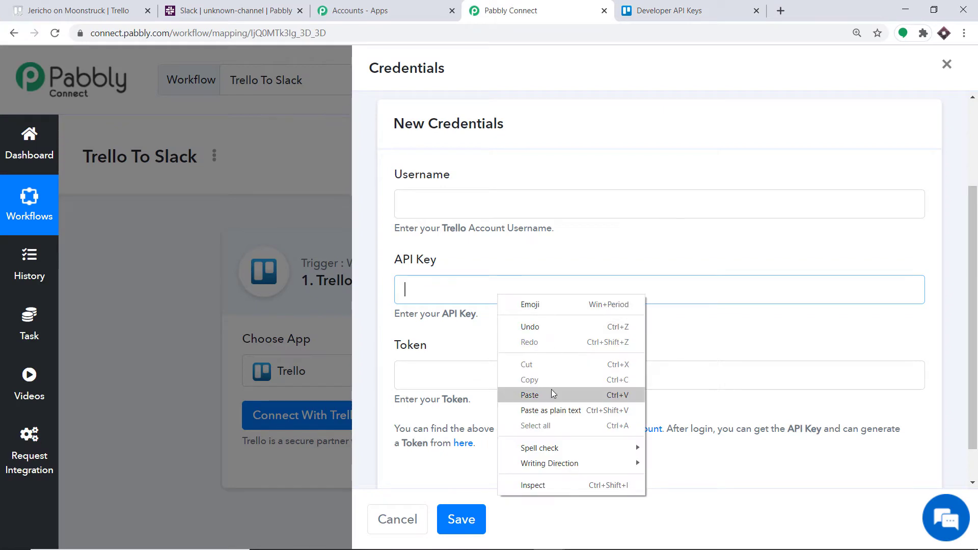
click(554, 395)
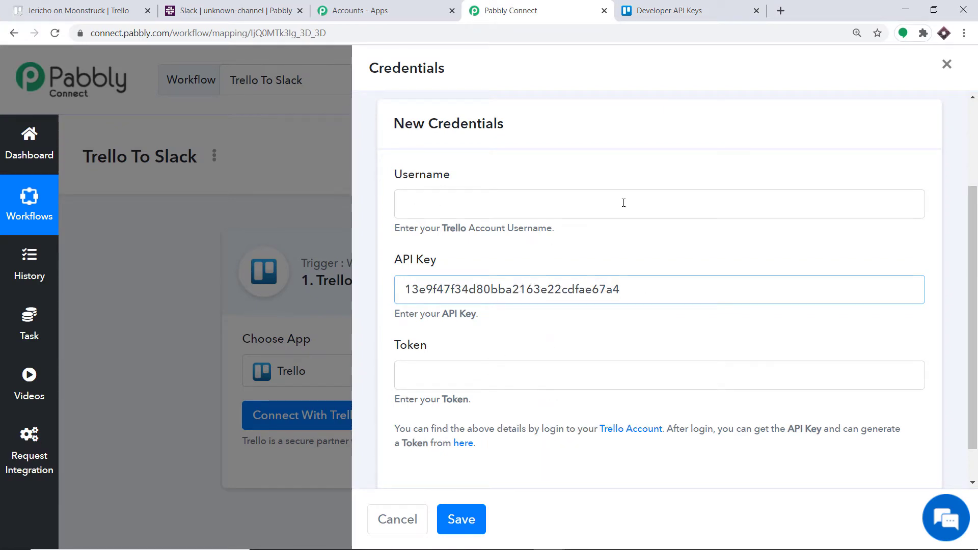
Open Trello's token authorization page and copy the account username from it into the credentials' Username field
click(733, 4)
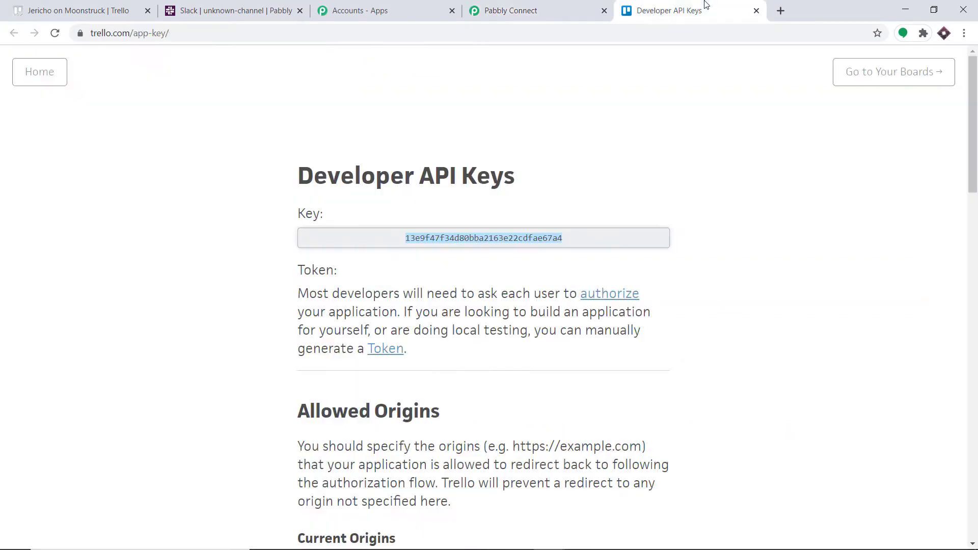
click(379, 352)
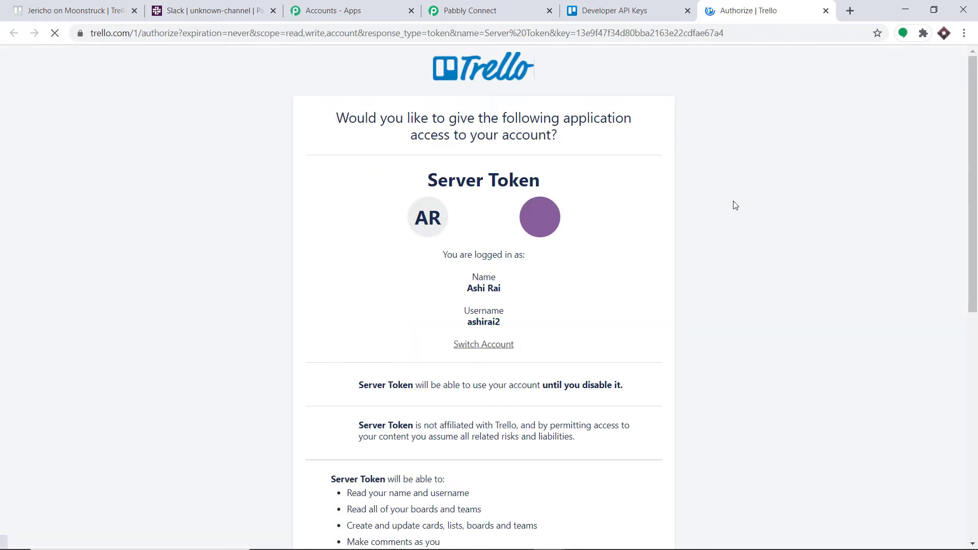
drag(505, 322, 468, 322)
right_click(468, 321)
click(486, 330)
click(470, 10)
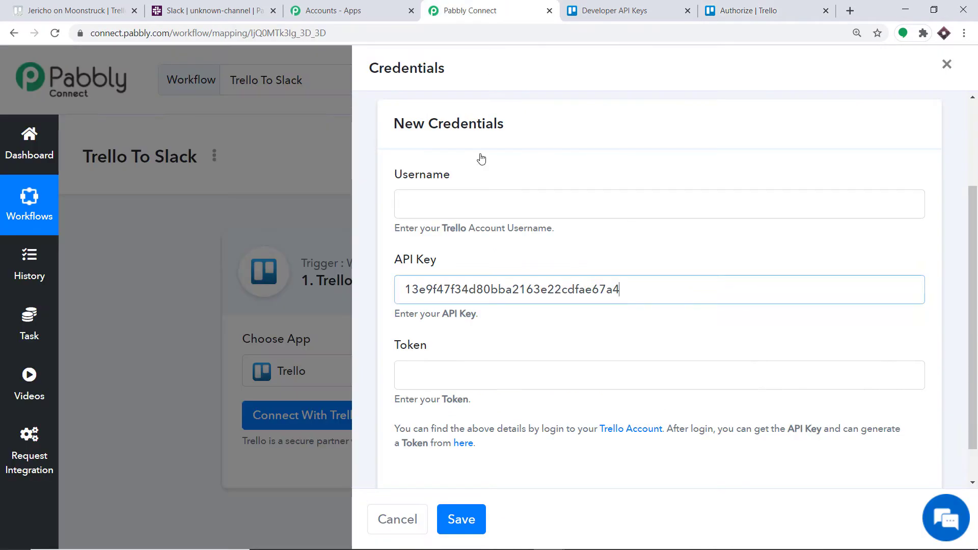
click(450, 203)
right_click(448, 199)
click(484, 298)
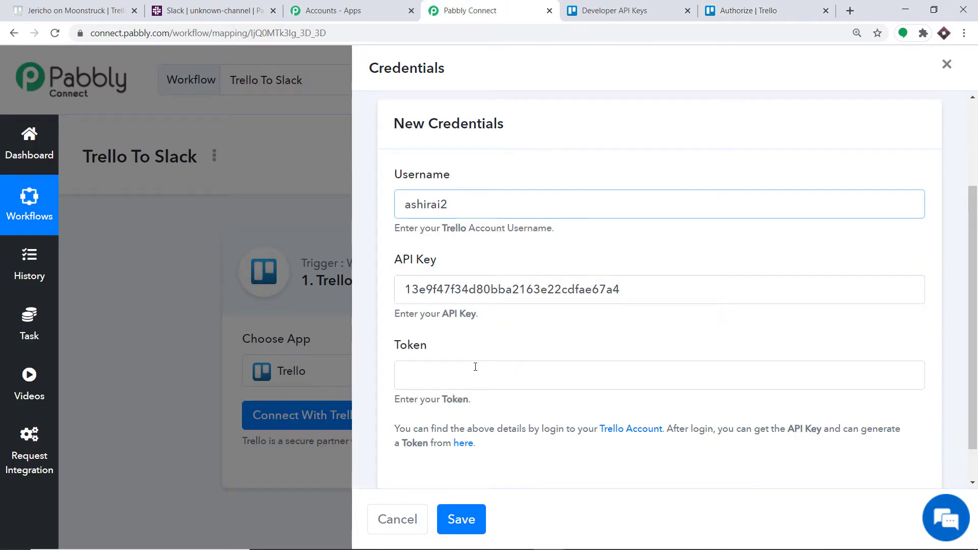
Allow Server Token access to the Trello account on the authorization page
click(754, 14)
scroll(759, 163, down, 8)
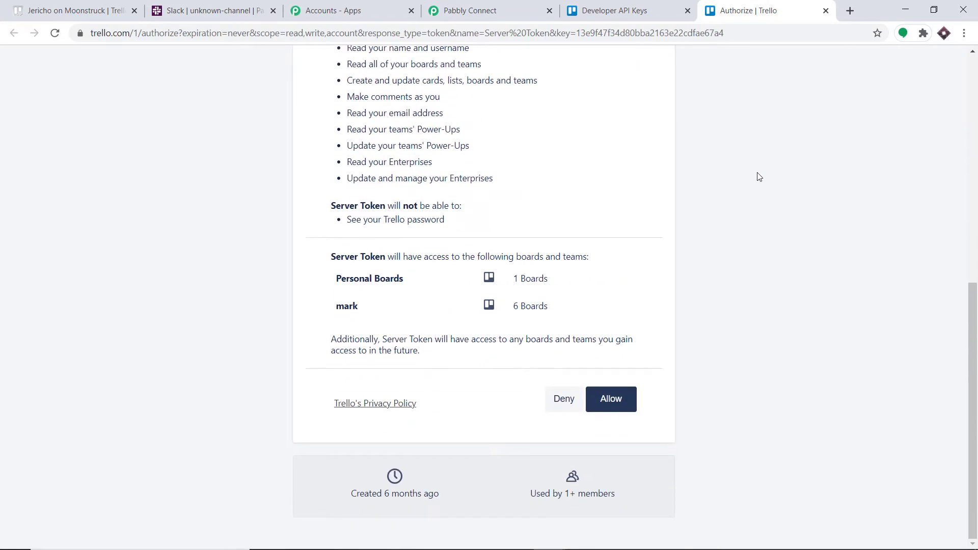
click(612, 400)
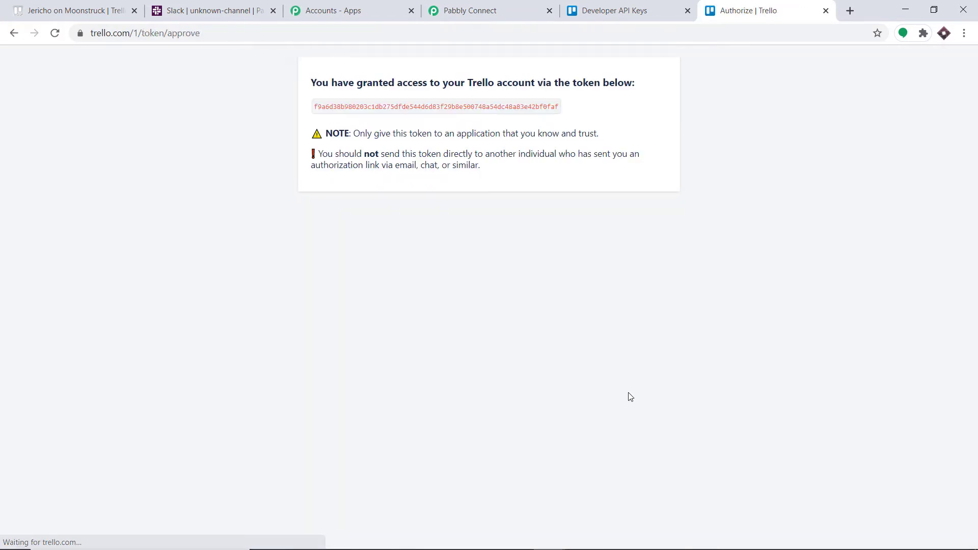
Copy the generated Trello token into the credentials' Token field and save the connection
double_click(431, 108)
right_click(431, 107)
click(439, 117)
click(495, 9)
click(451, 388)
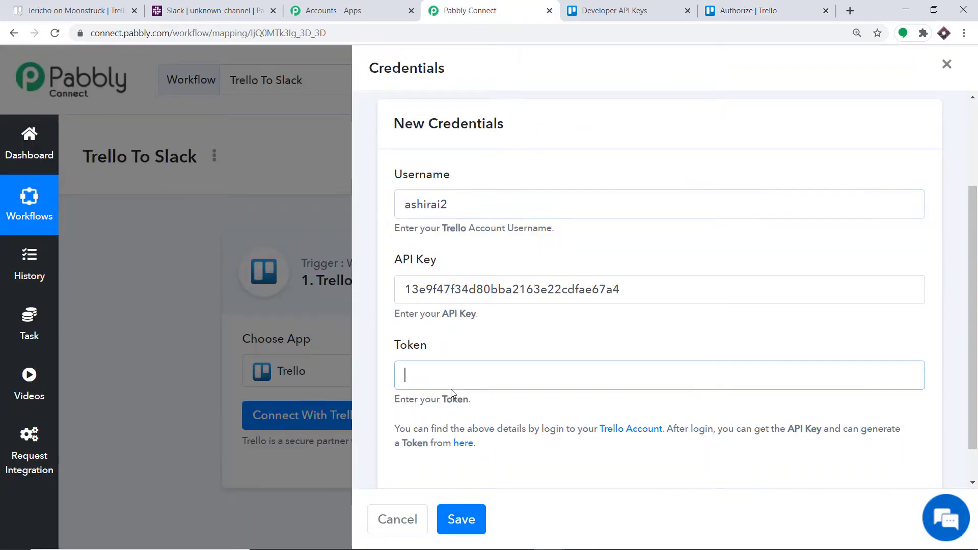
right_click(451, 390)
click(419, 387)
right_click(421, 385)
click(452, 284)
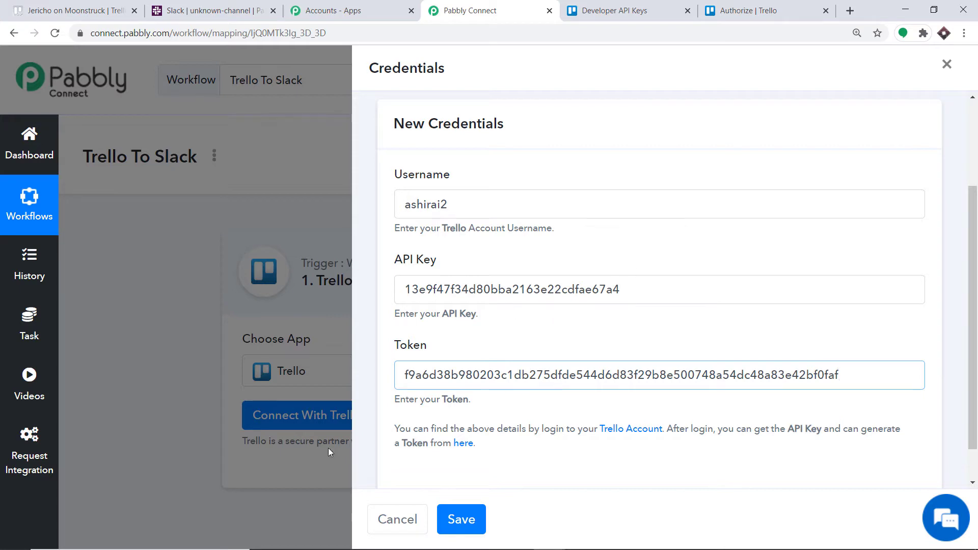
click(458, 516)
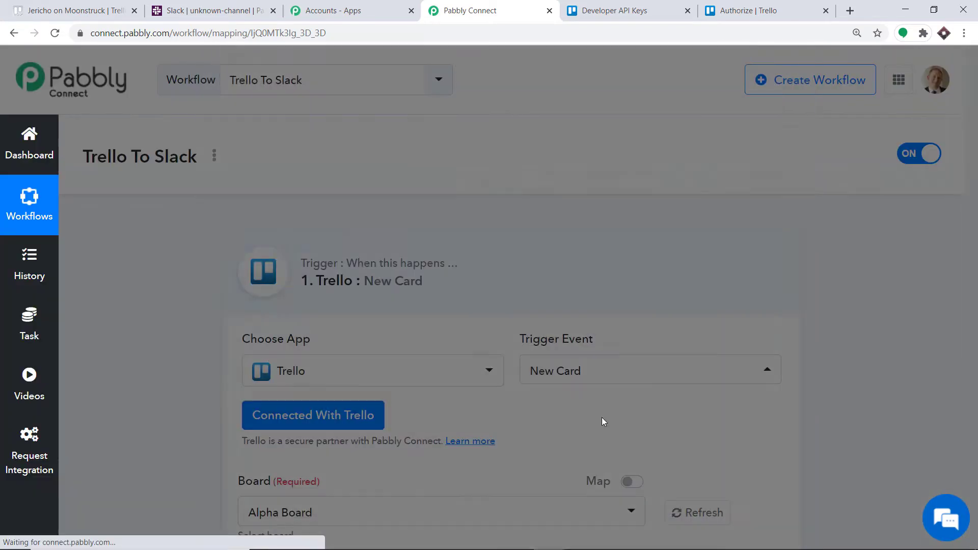
Check the available boards in Trello and set the Pabbly Connect trigger's board to Moonstruck
scroll(646, 329, down, 3)
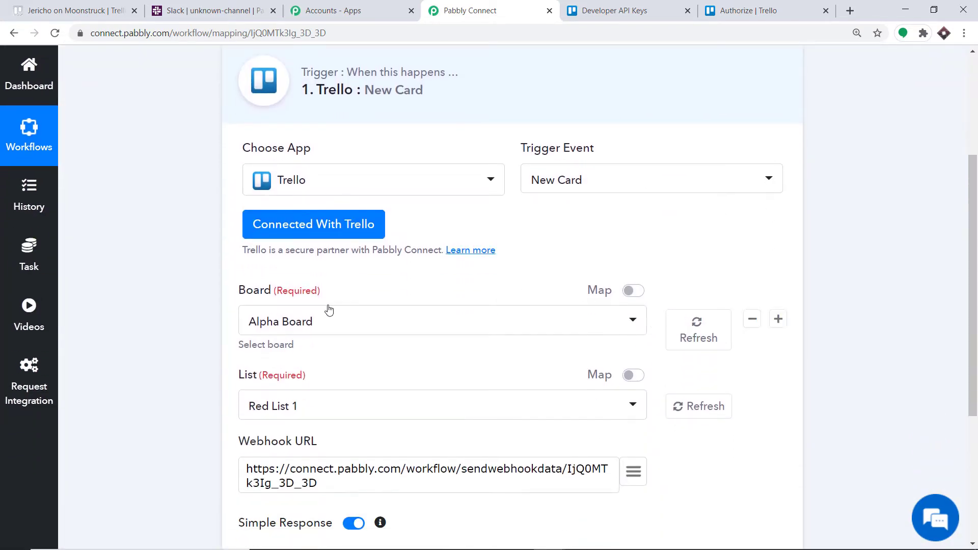
scroll(442, 352, down, 2)
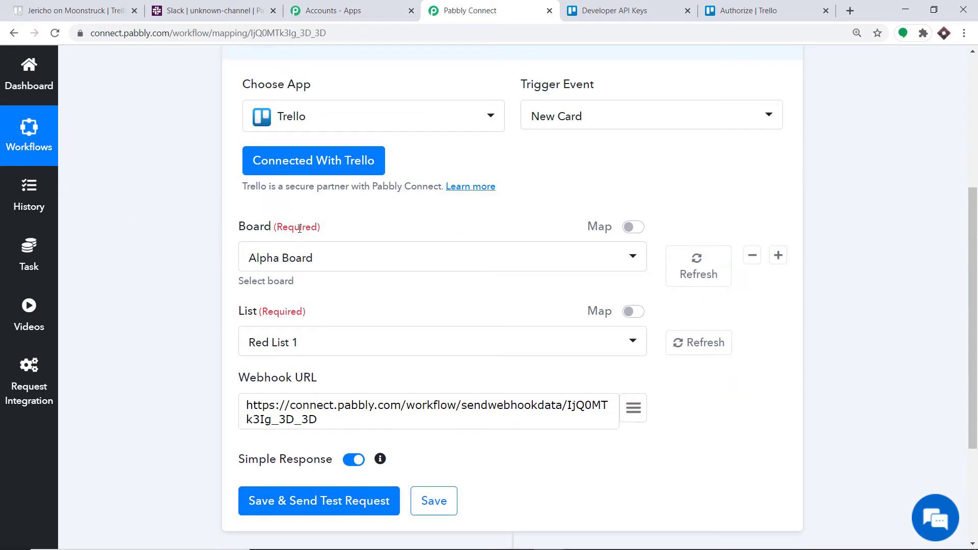
click(356, 259)
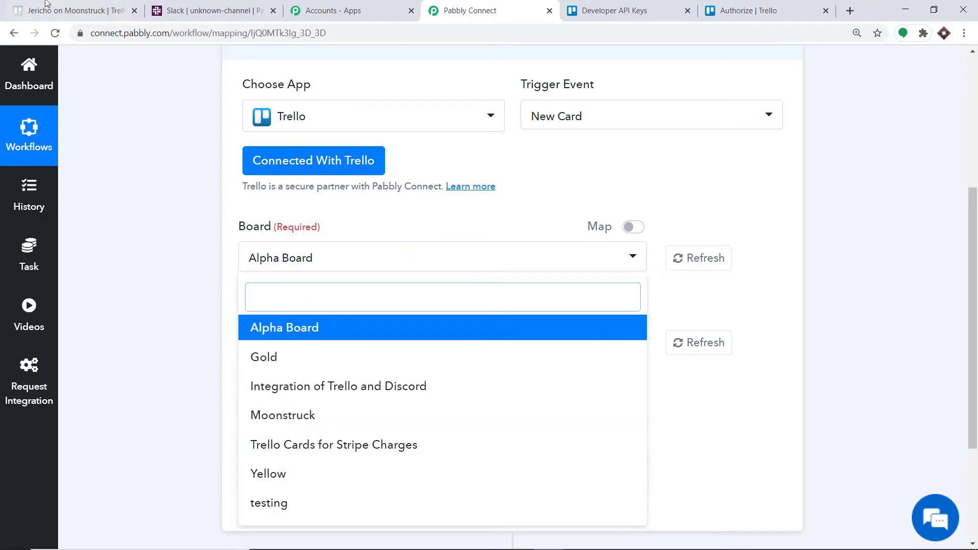
click(76, 10)
click(712, 92)
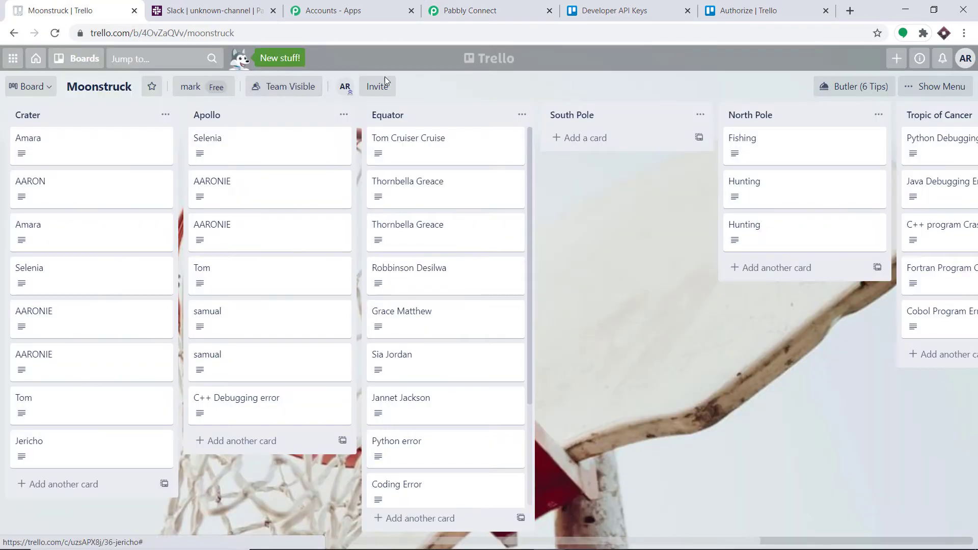
click(80, 59)
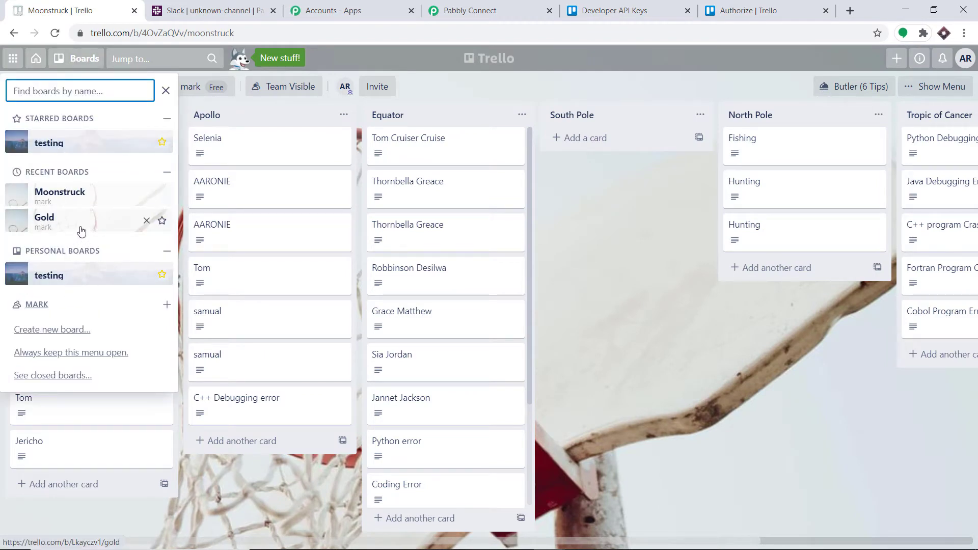
click(469, 11)
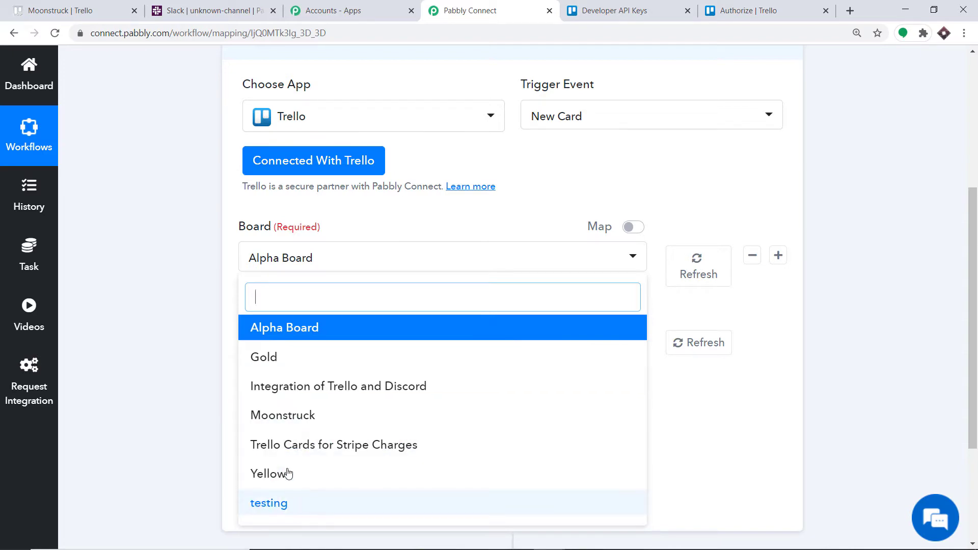
click(60, 10)
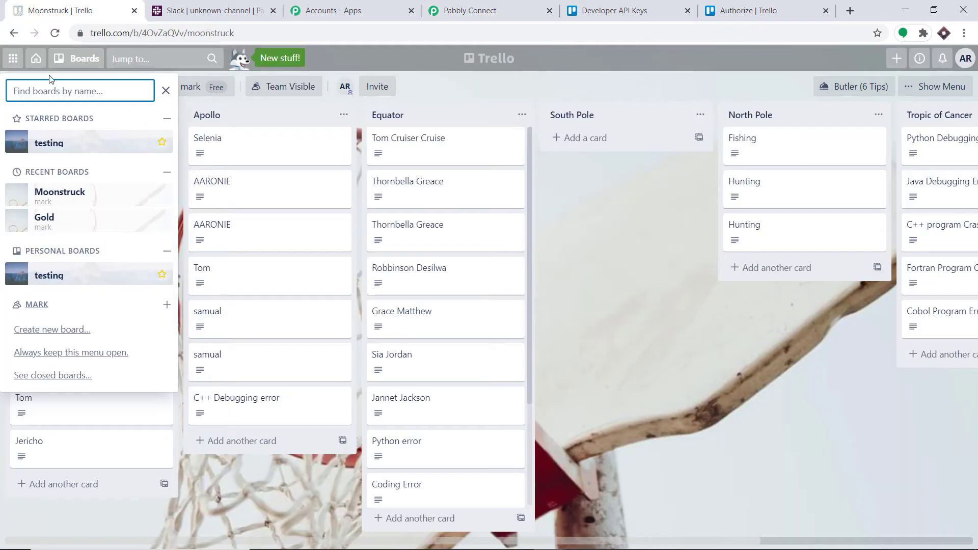
click(484, 10)
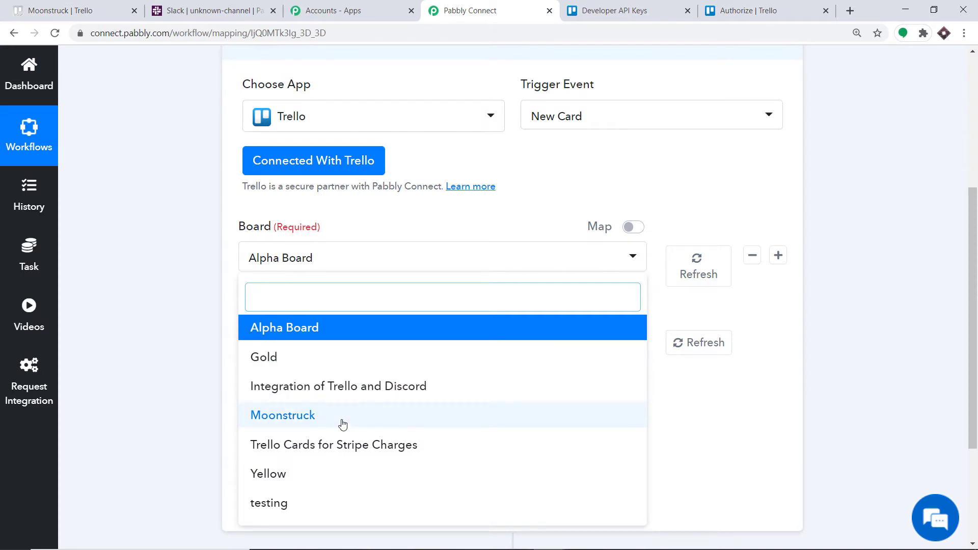
click(266, 424)
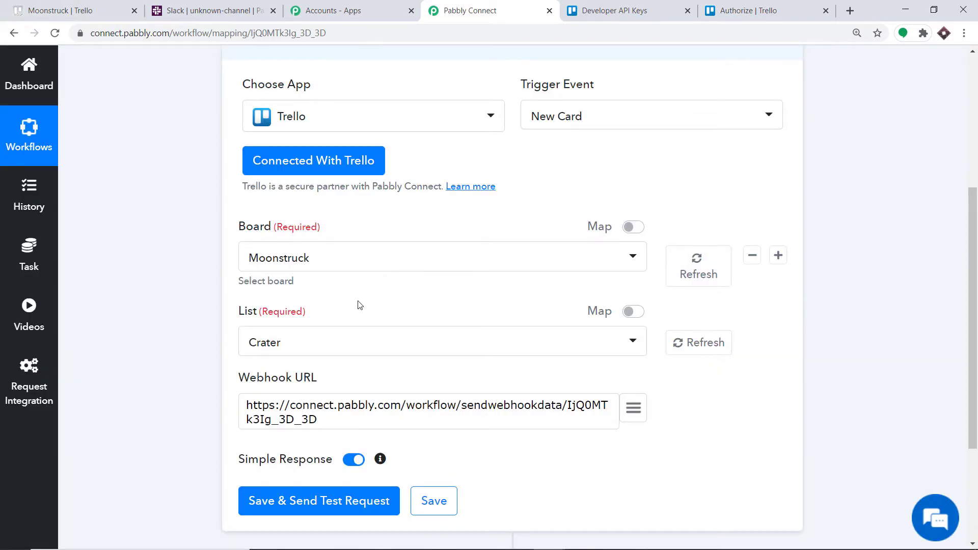
Compare the trigger's list options with the lists on the Moonstruck board in Trello
scroll(284, 343, down, 1)
scroll(284, 343, down, 1)
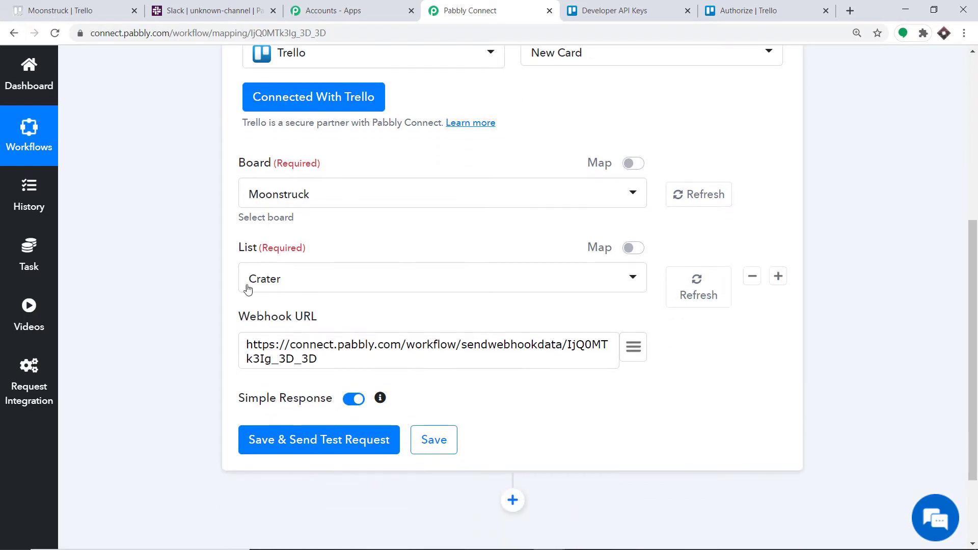
click(302, 285)
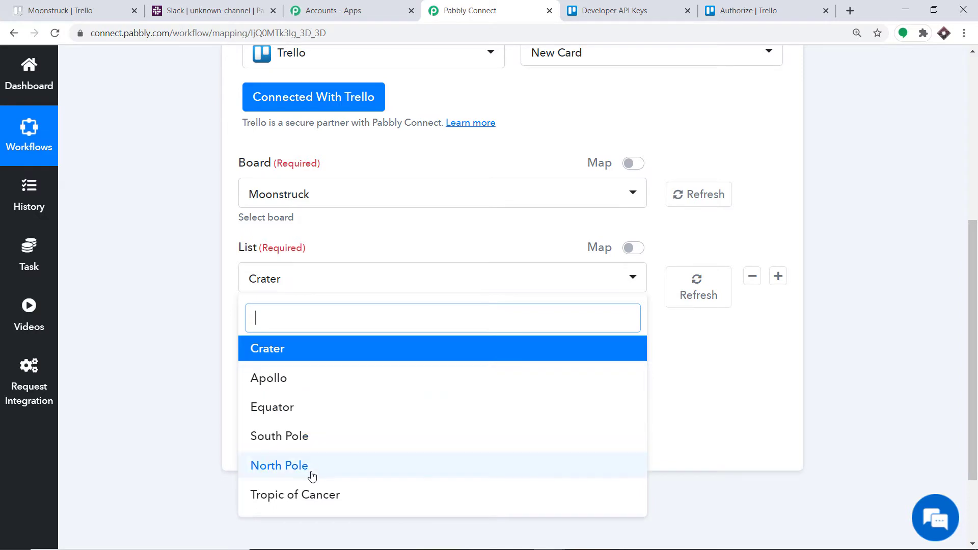
click(44, 10)
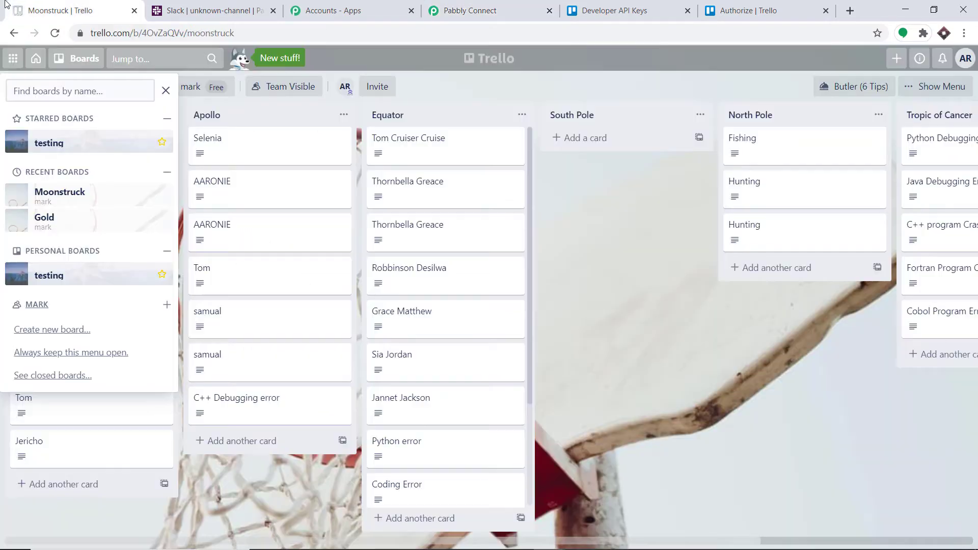
click(603, 285)
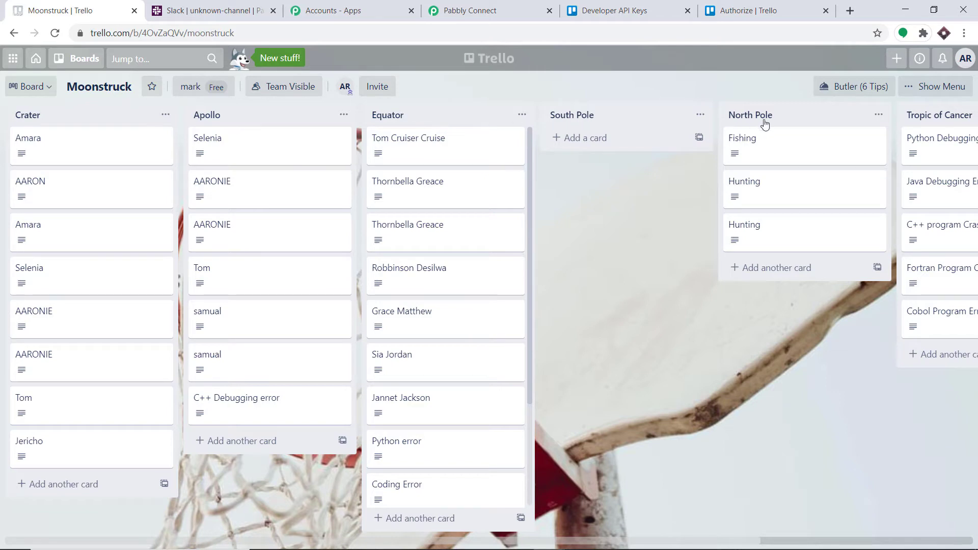
drag(755, 544, 968, 543)
key(ctrl+Tab)
key(ctrl+Tab)
key(ctrl+Tab)
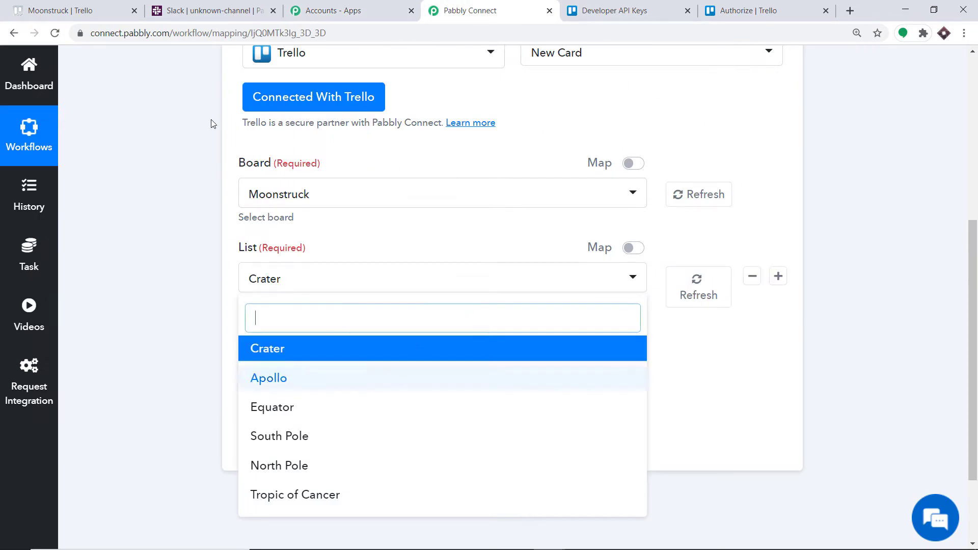
Add a new list named "Capricon" to the Moonstruck board in Trello
key(ctrl+shift+Tab)
key(ctrl+shift+Tab)
key(ctrl+shift+Tab)
click(863, 119)
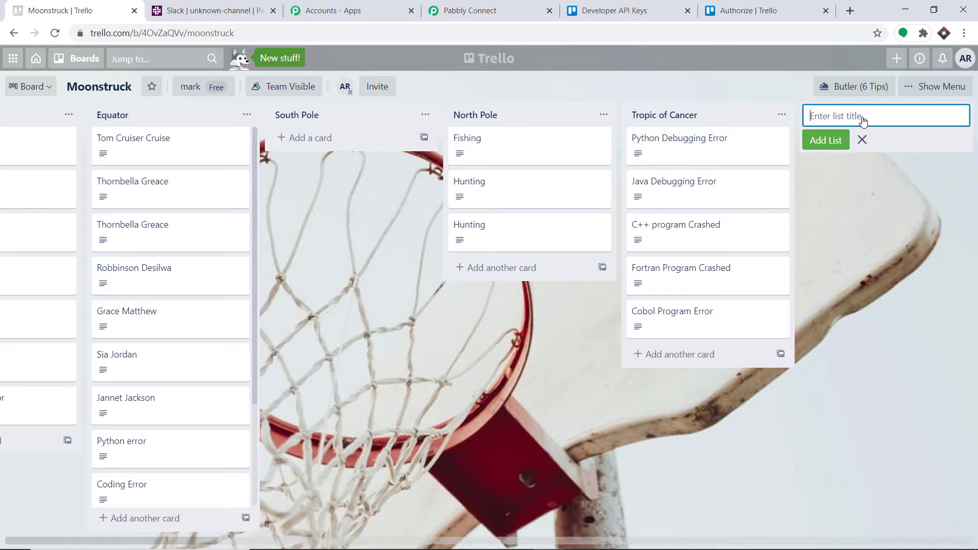
text(Capricon)
click(826, 143)
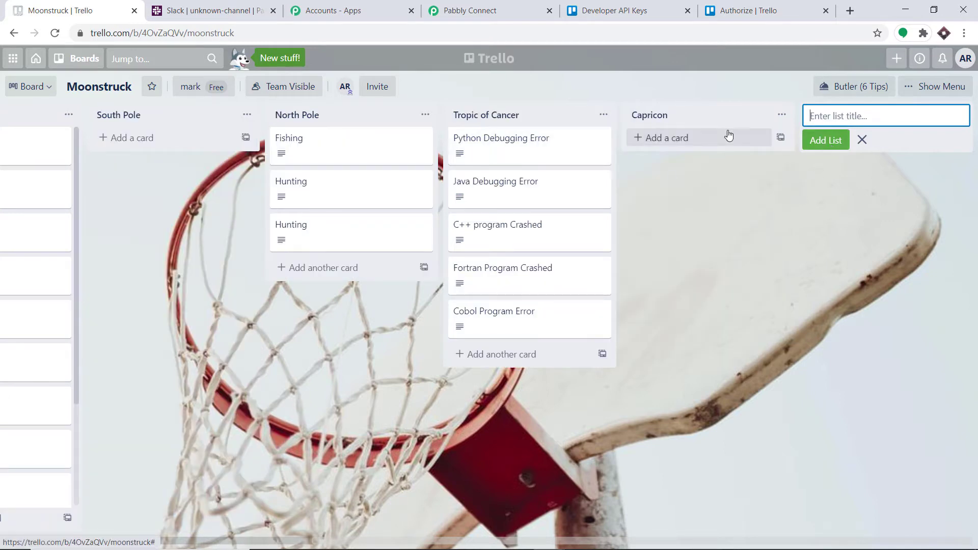
Refresh the trigger's list options in Pabbly Connect and select the Capricon list
click(490, 10)
click(723, 287)
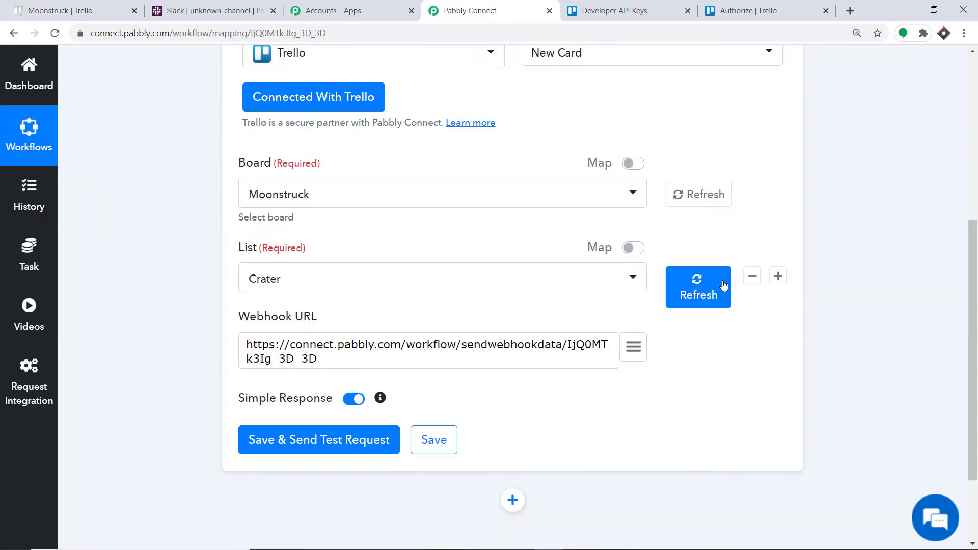
click(357, 278)
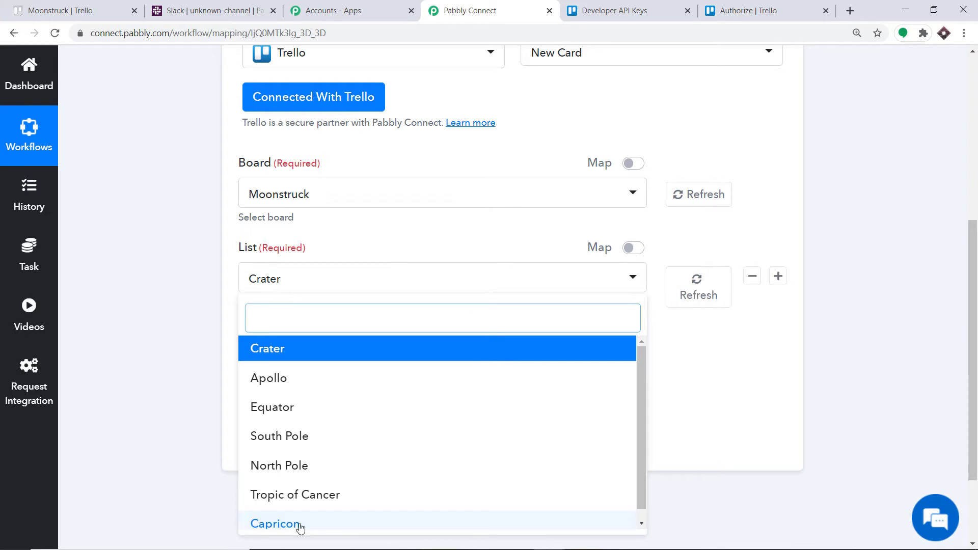
click(274, 525)
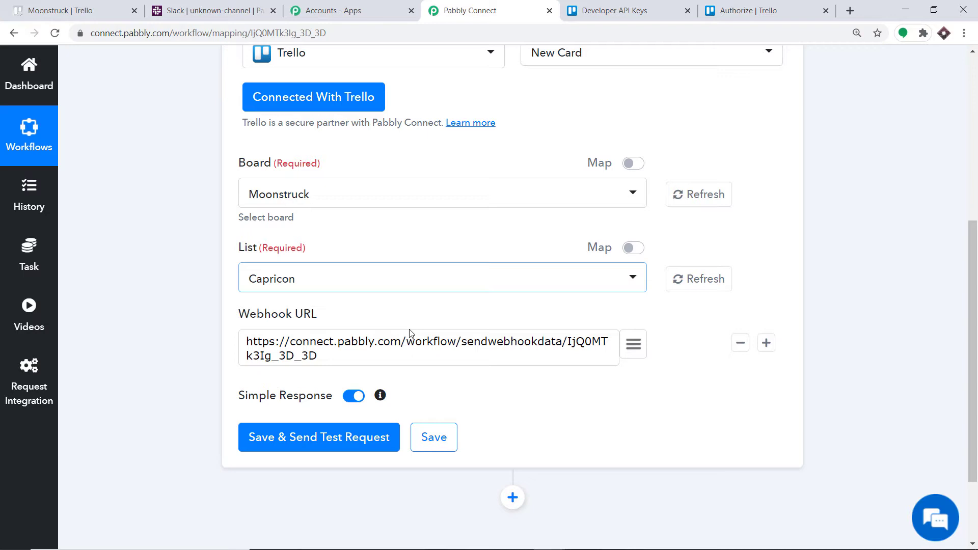
Save the trigger with a test request and add a card titled "Elon Musk" to the Capricon list in Trello
scroll(411, 333, down, 1)
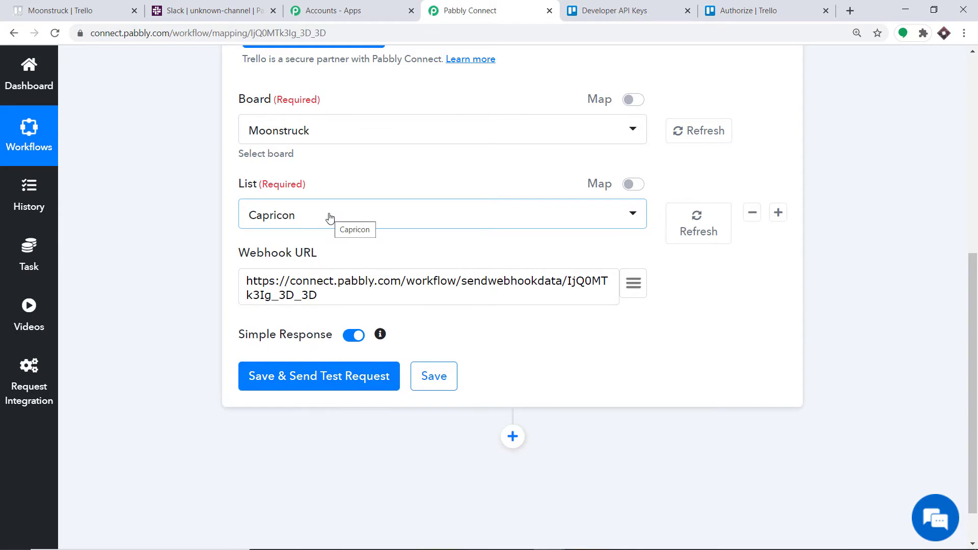
click(279, 375)
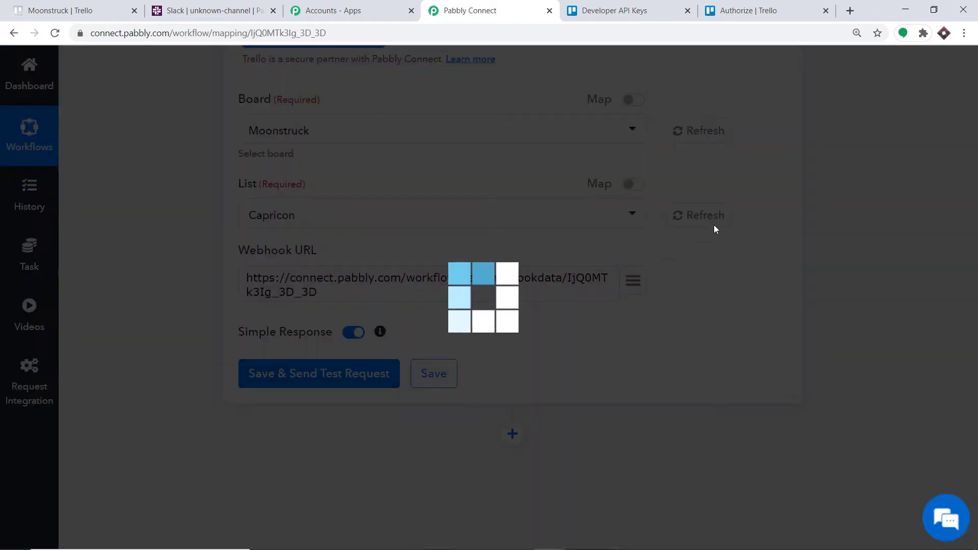
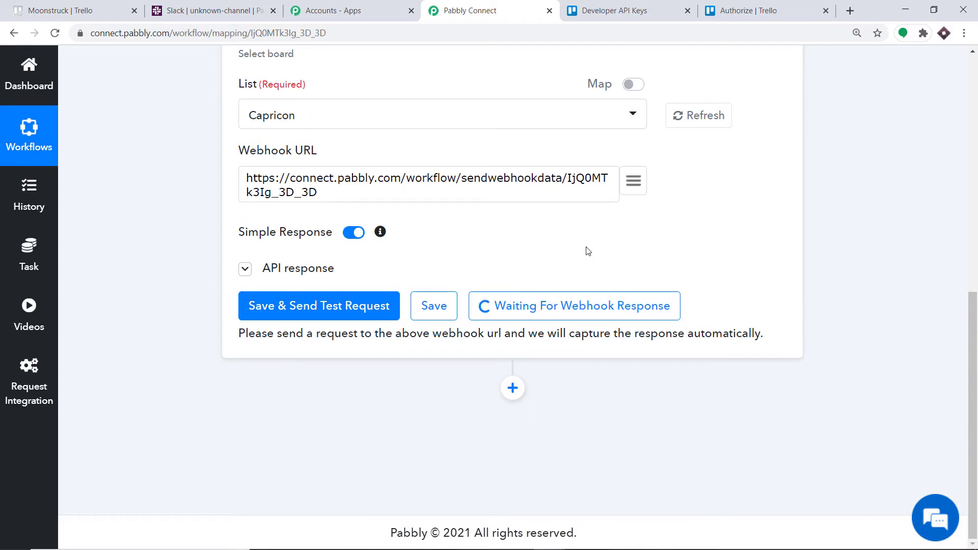
click(90, 9)
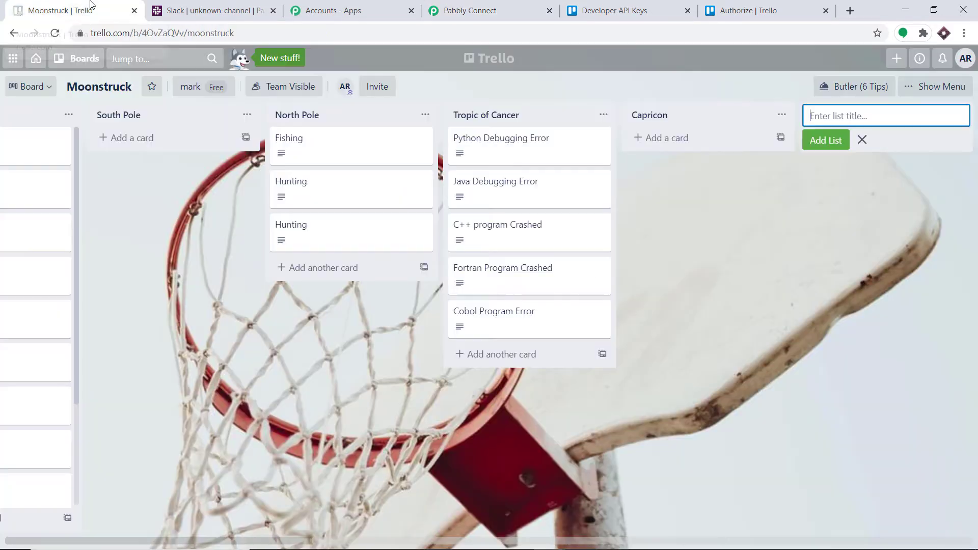
click(680, 140)
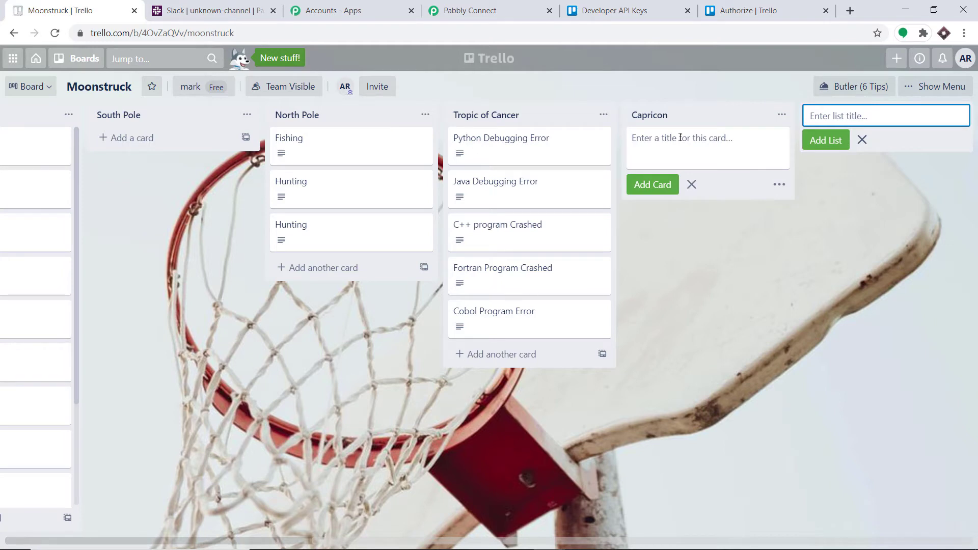
text(Elon Musk)
click(657, 189)
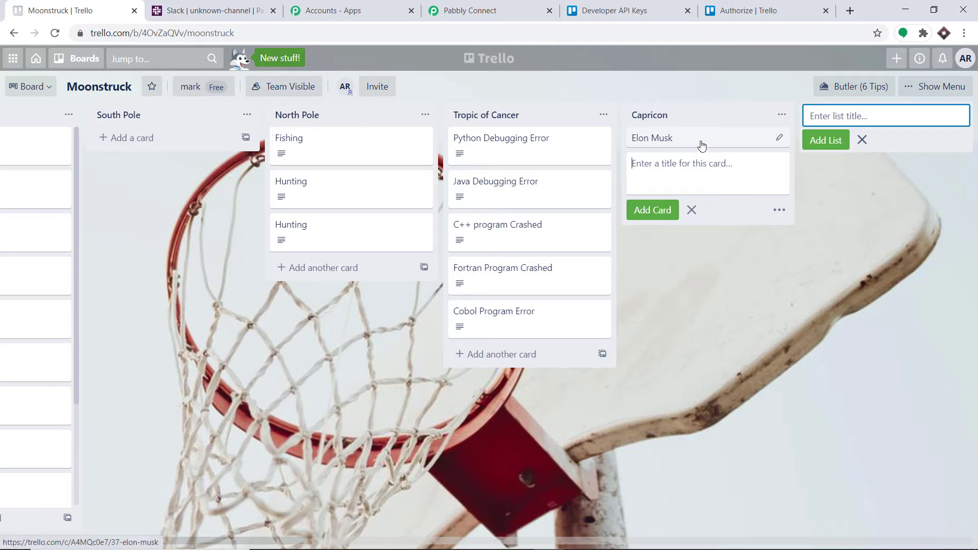
Examine the captured API response in Pabbly Connect for the new card's name and list
click(448, 7)
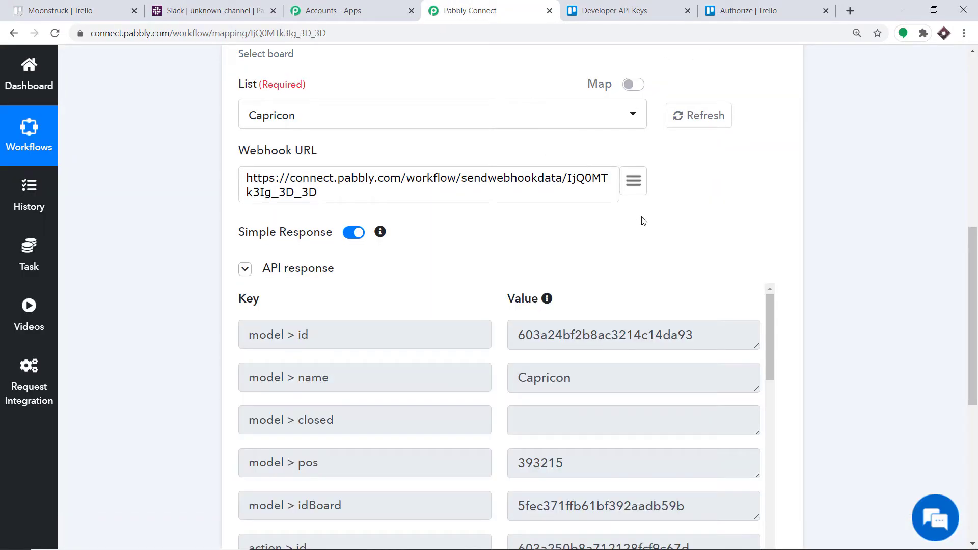
scroll(550, 234, down, 3)
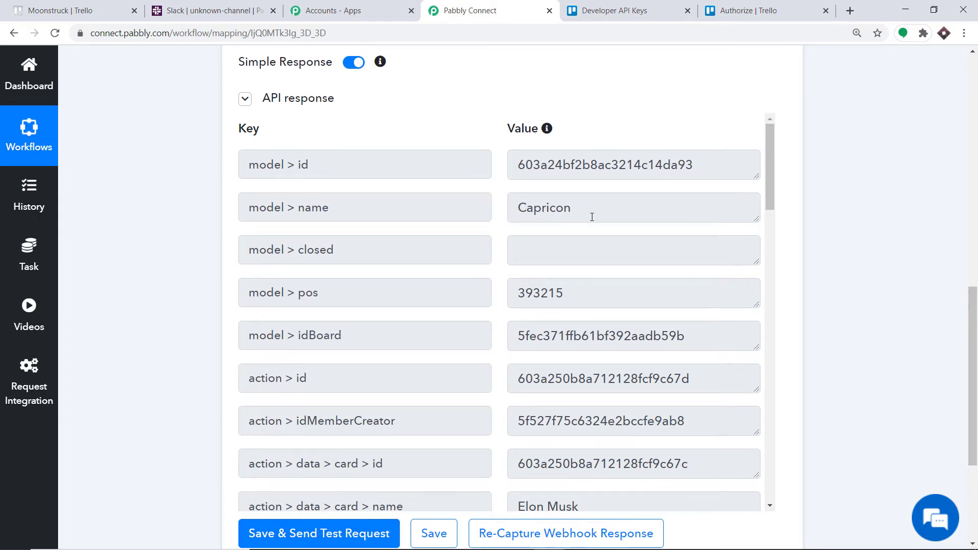
scroll(586, 240, down, 3)
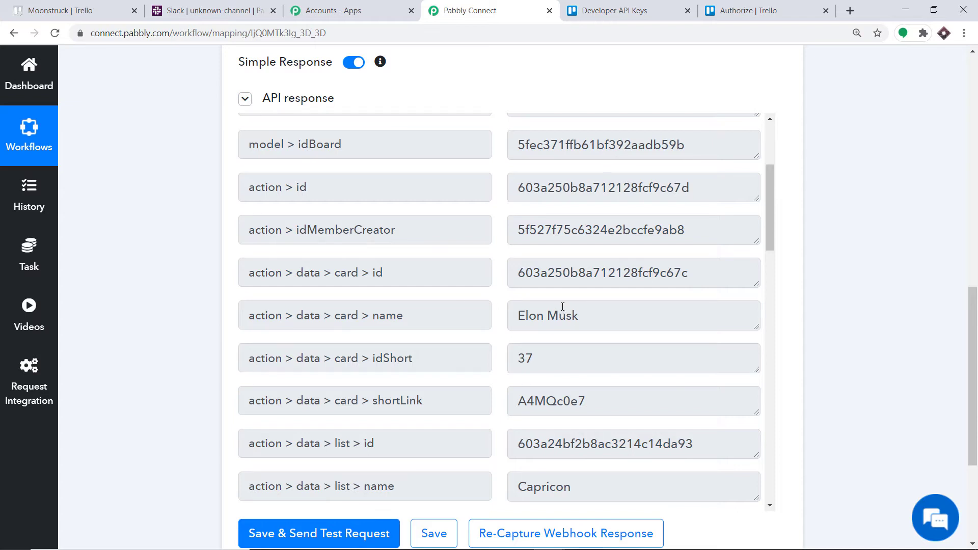
Give the Elon Musk card in Trello the description "He is building a colony on Mars and he is going to drive a Tesla on Mars , so let's buy his shares"
click(46, 6)
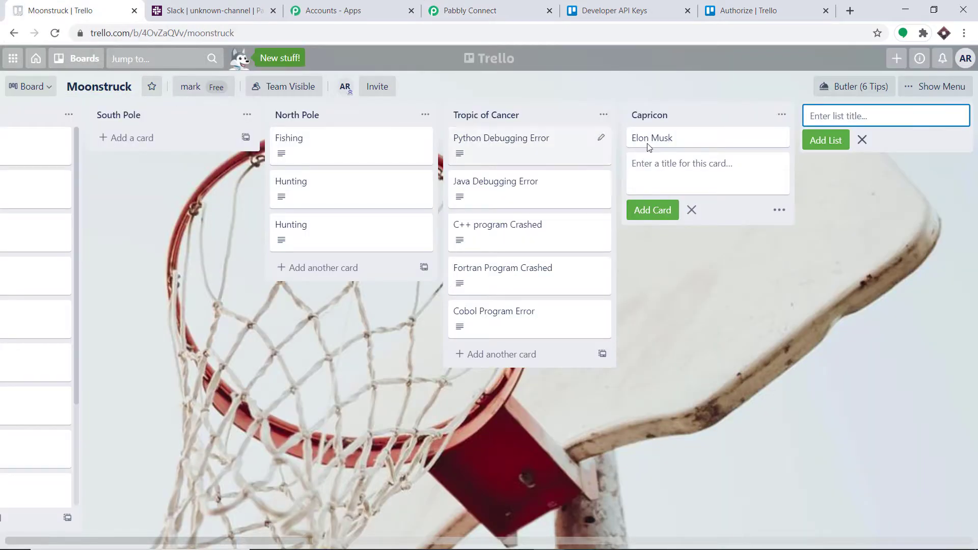
click(678, 140)
click(333, 182)
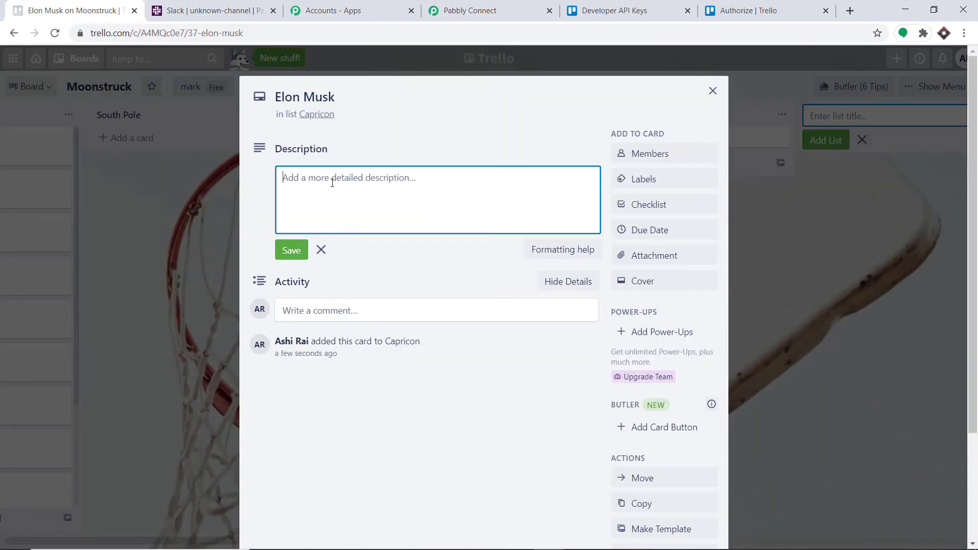
text(He is)
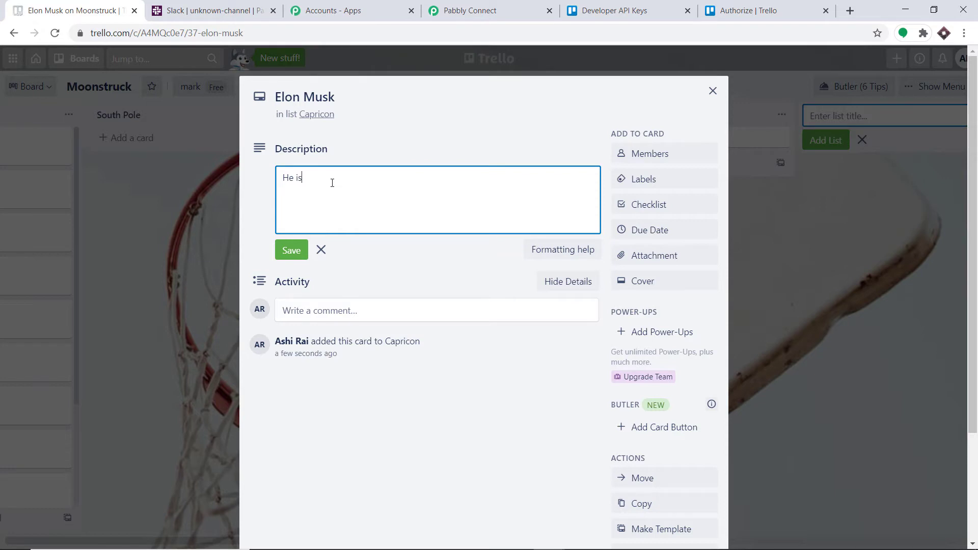
text( building a colony on Mars and he)
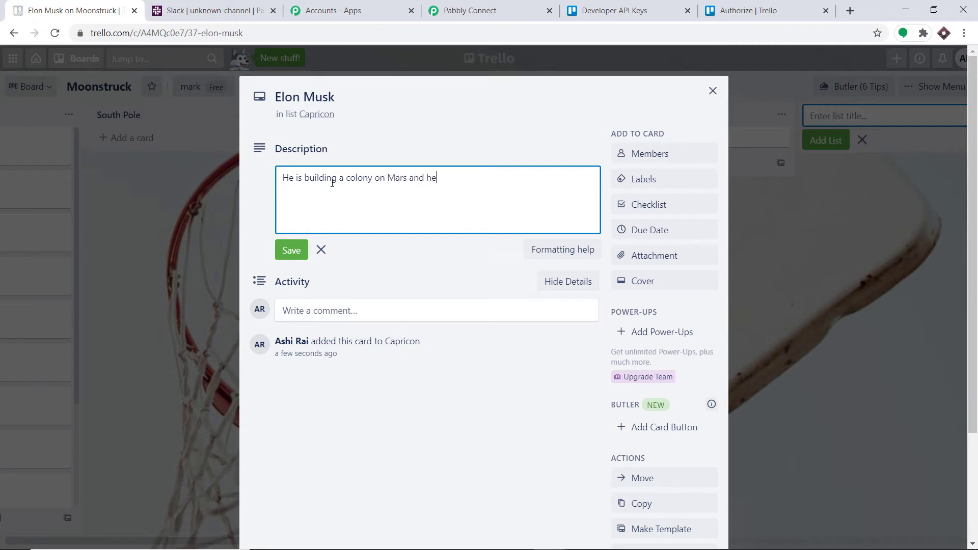
text( is going to drive a Tesla , so let's buy his shares)
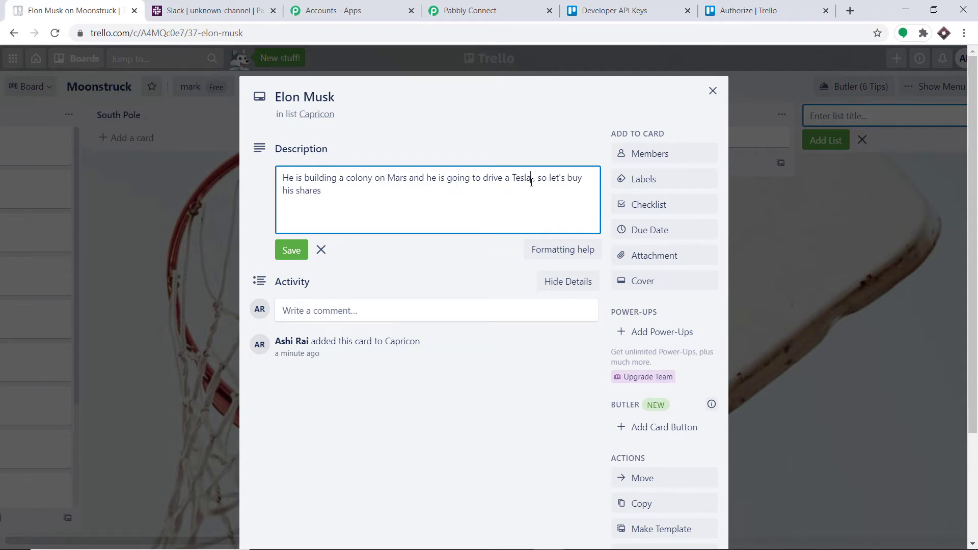
text(on Mars)
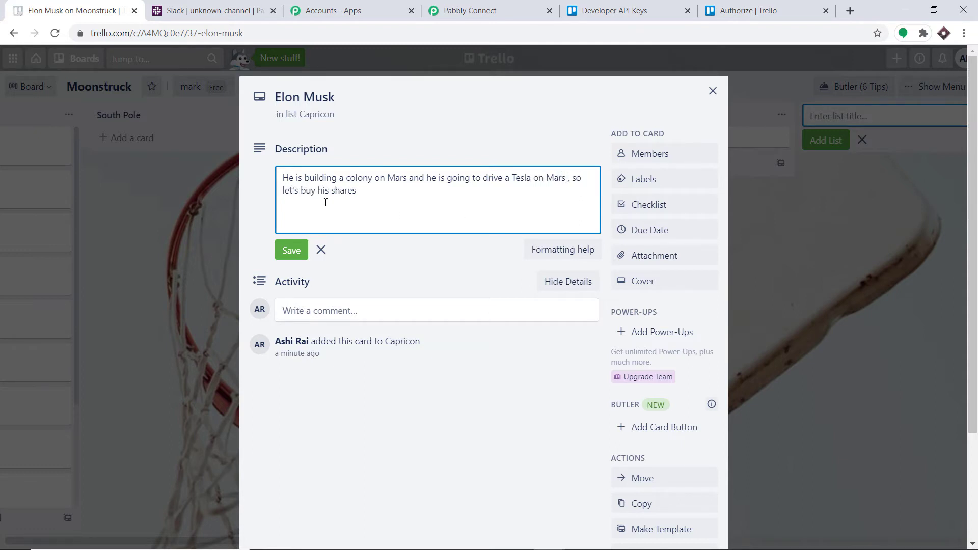
click(292, 250)
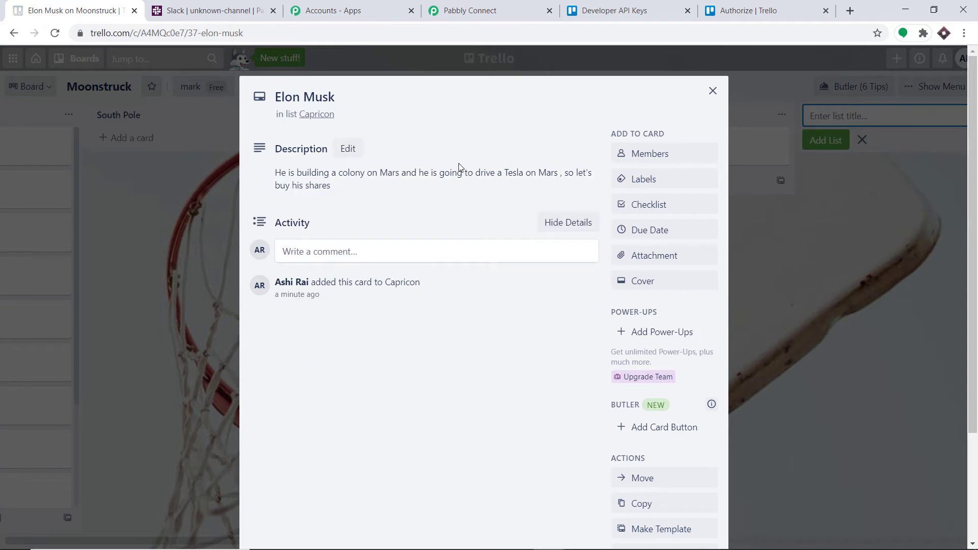
Switch back to Pabbly Connect and add a Trello action with the Get Card Details event after the trigger
click(464, 6)
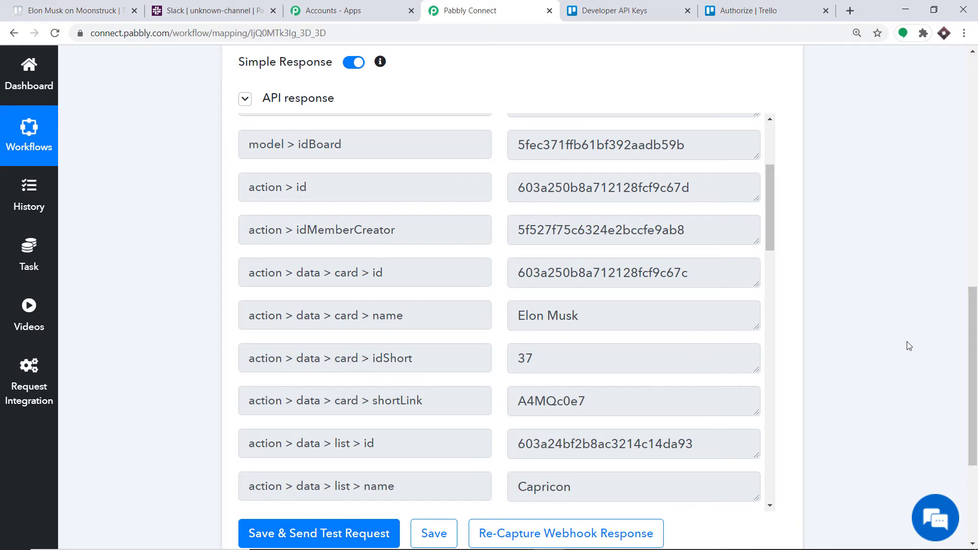
drag(975, 377, 976, 452)
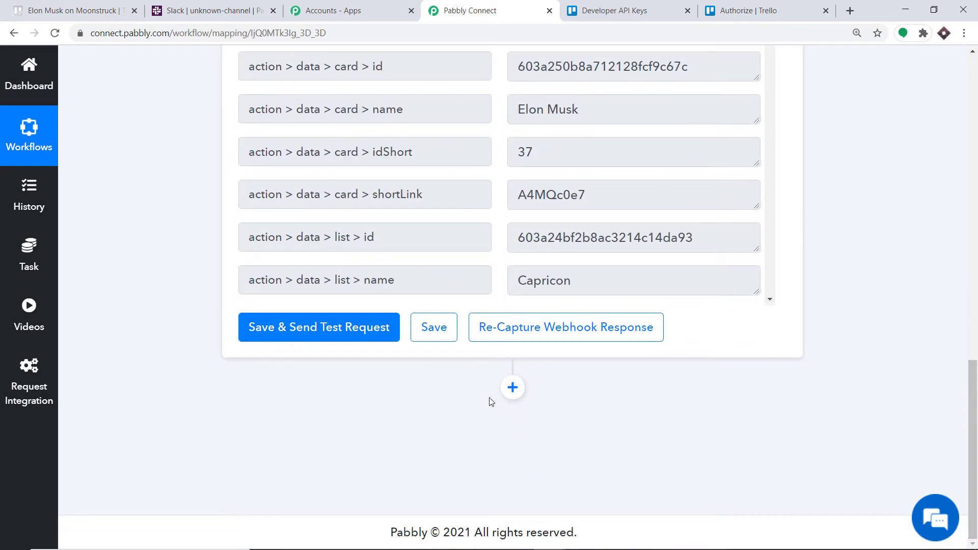
click(512, 388)
scroll(605, 343, down, 3)
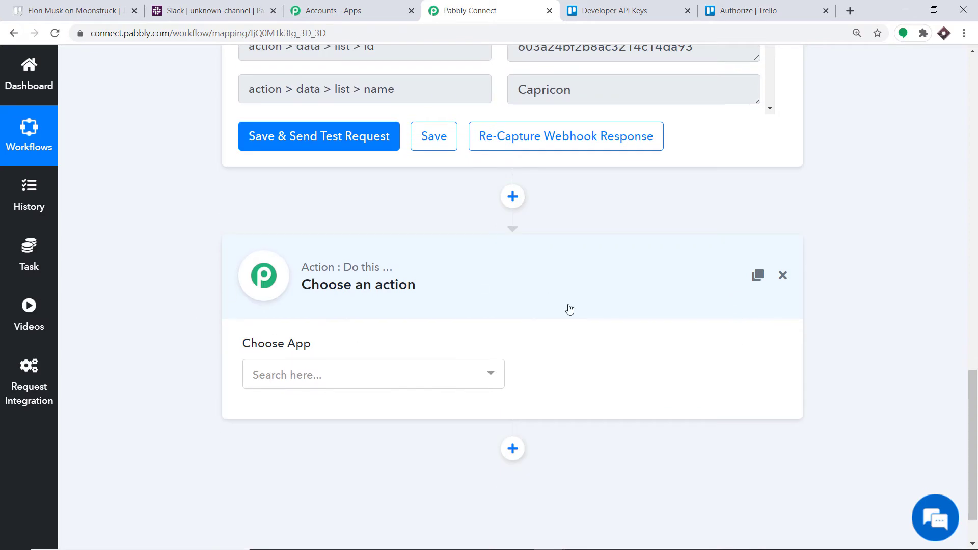
click(314, 381)
text(trello)
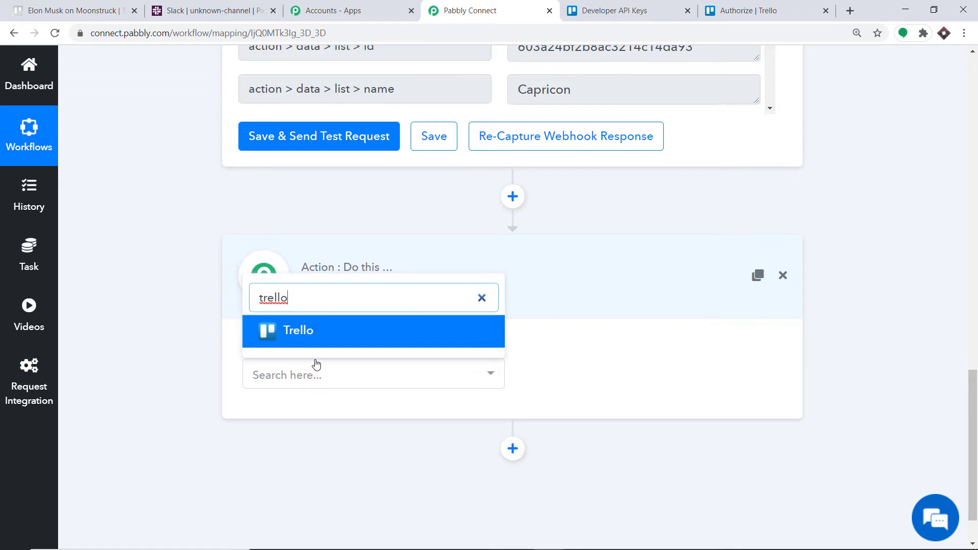
click(315, 337)
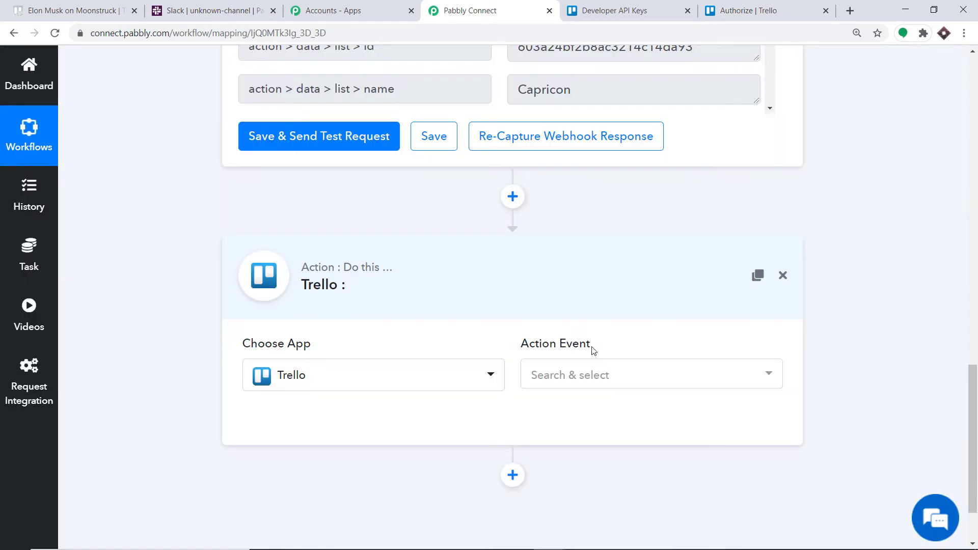
click(607, 374)
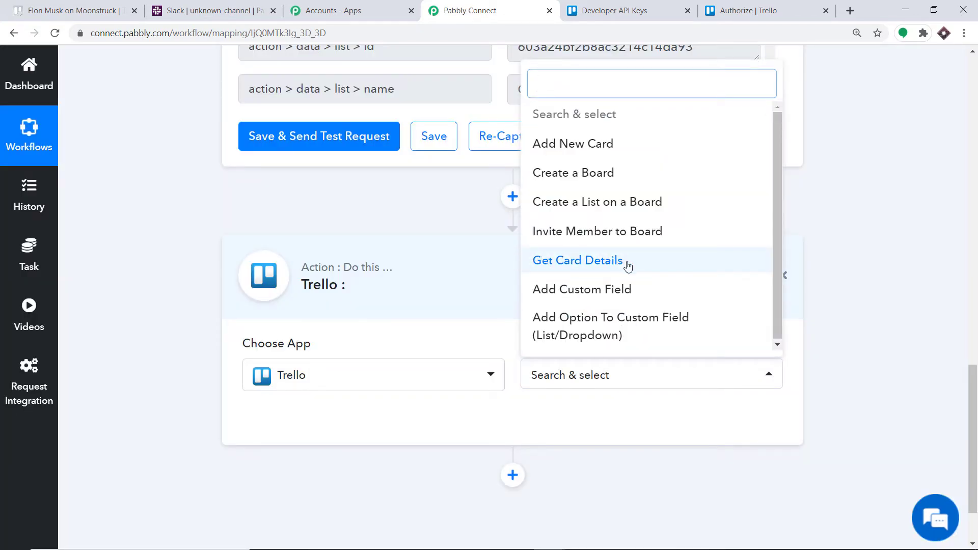
click(605, 262)
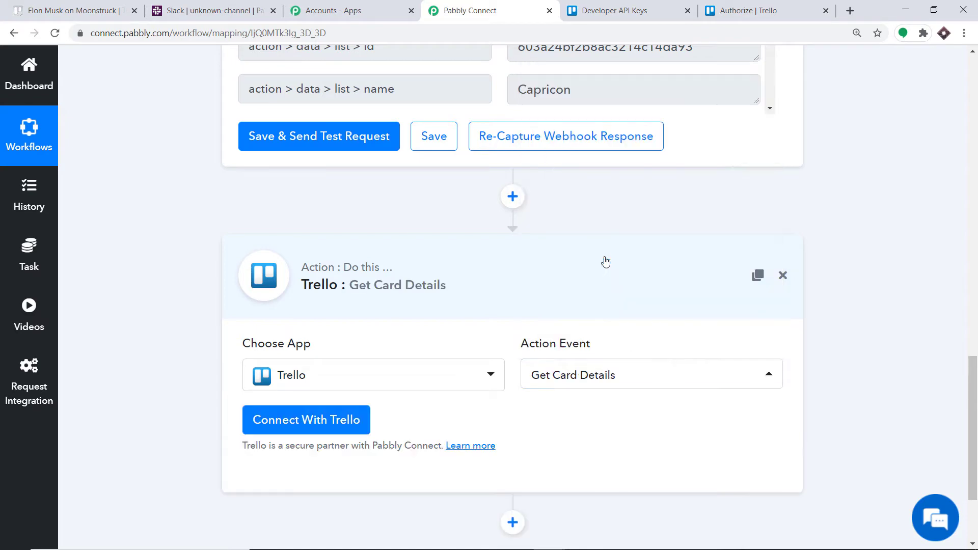
Connect the Get Card Details action to Trello using the existing Trello #32 credentials and save them
click(313, 423)
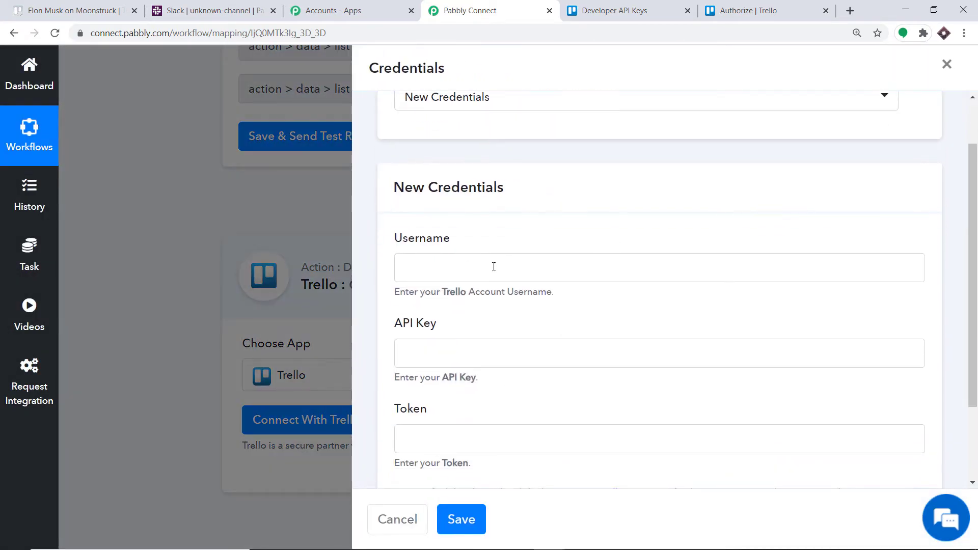
scroll(496, 388, down, 1)
scroll(497, 398, up, 2)
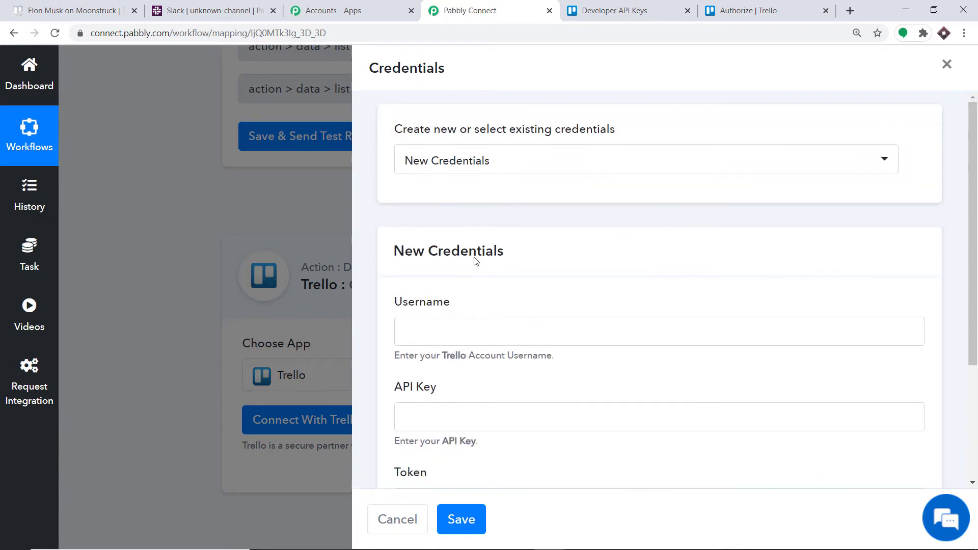
click(454, 160)
scroll(497, 284, down, 5)
scroll(501, 300, down, 5)
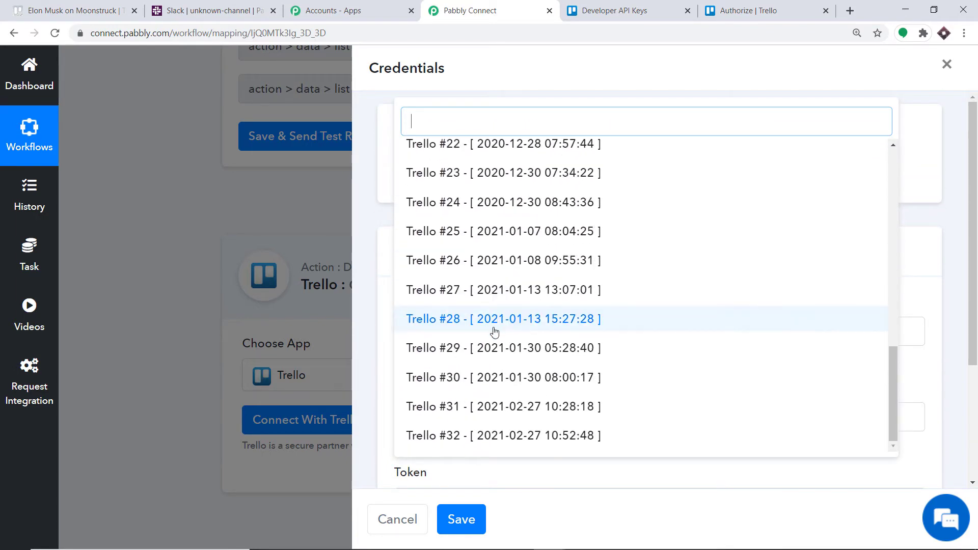
click(485, 437)
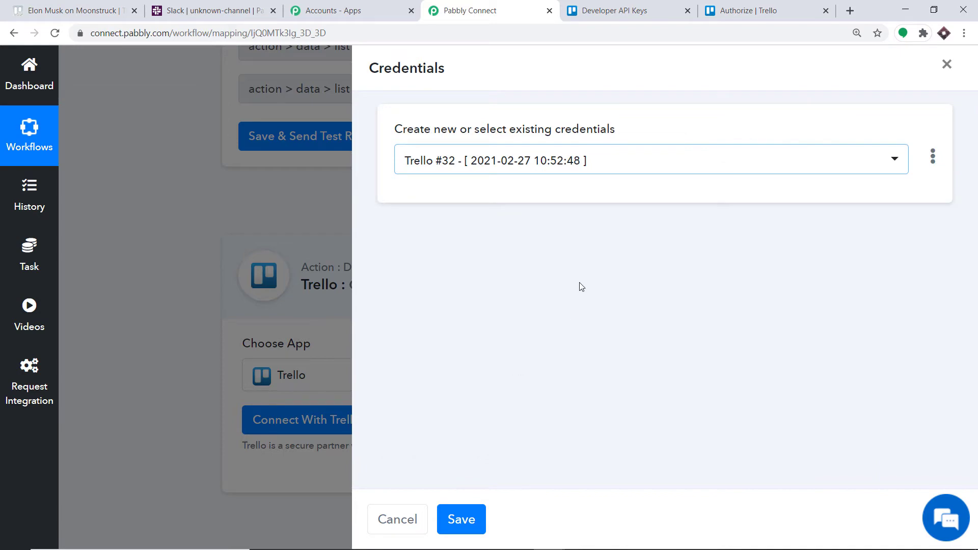
click(461, 519)
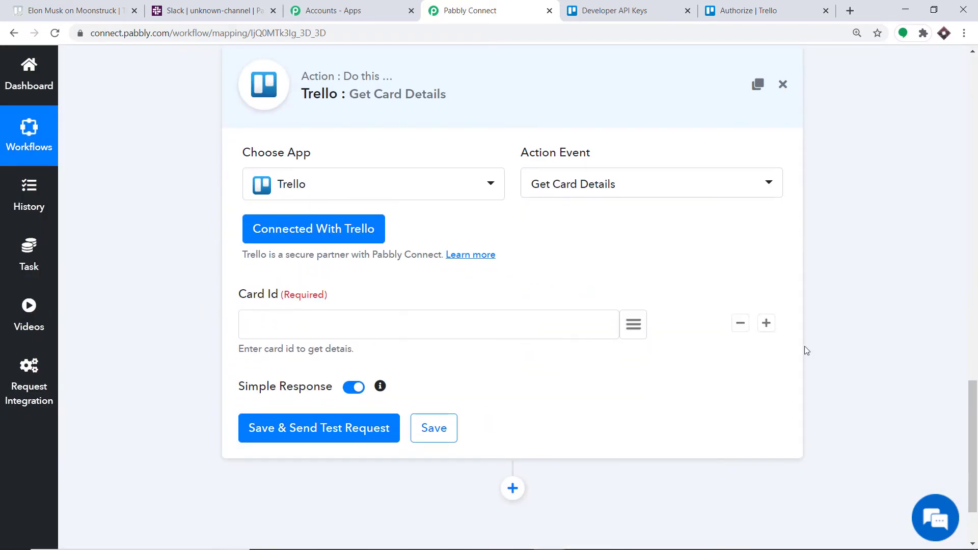
Find the card ID in the trigger's API response and map action > data > card > id to the Card Id field
scroll(863, 276, up, 9)
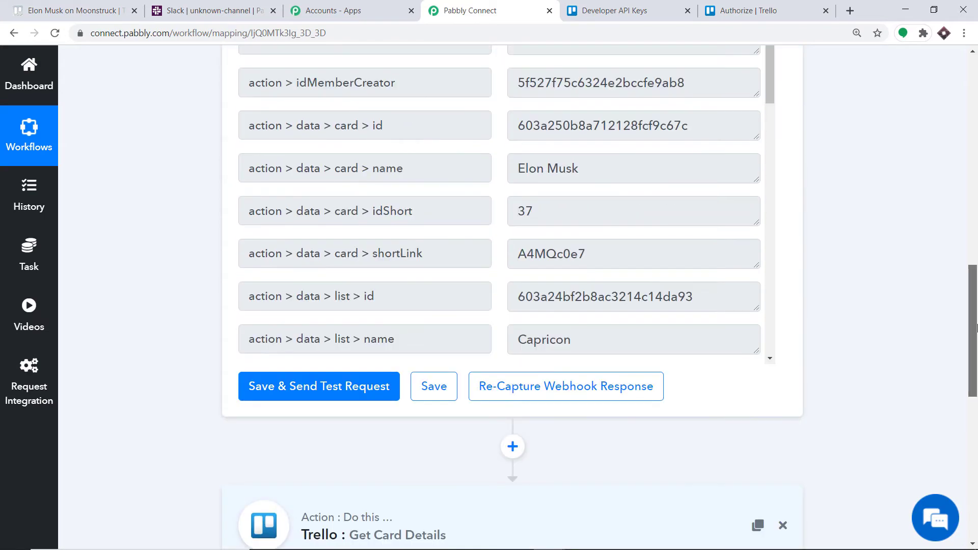
scroll(863, 276, up, 3)
scroll(517, 320, down, 5)
scroll(457, 313, down, 1)
scroll(432, 354, down, 3)
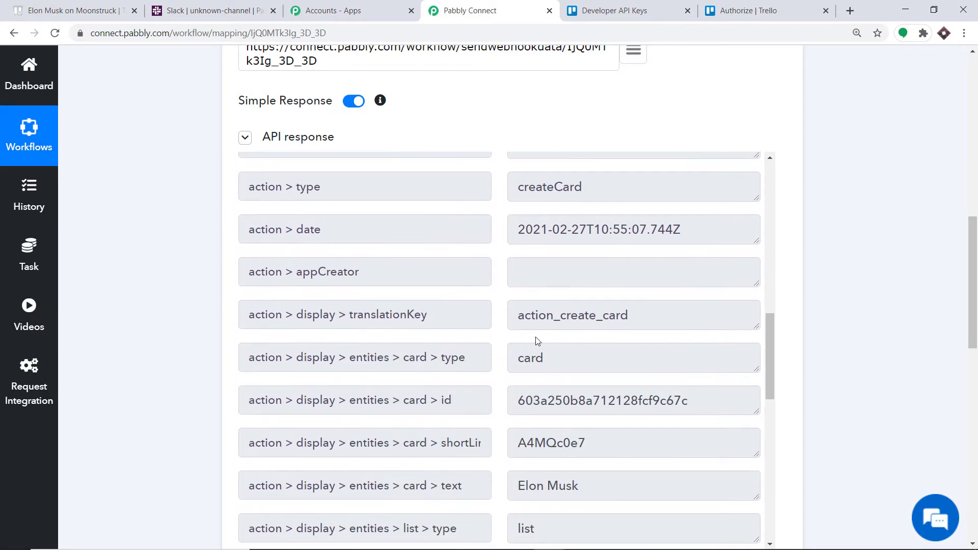
scroll(543, 341, down, 1)
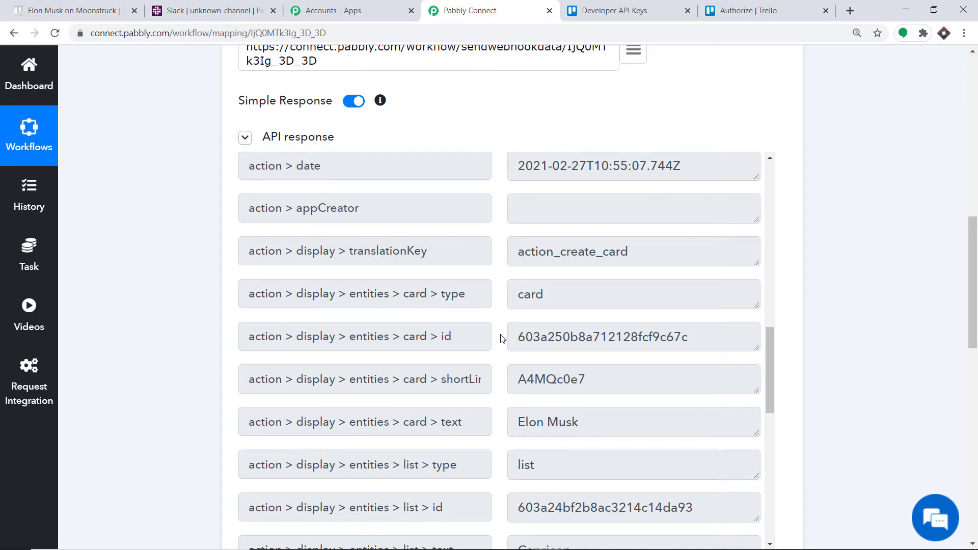
drag(974, 286, 974, 428)
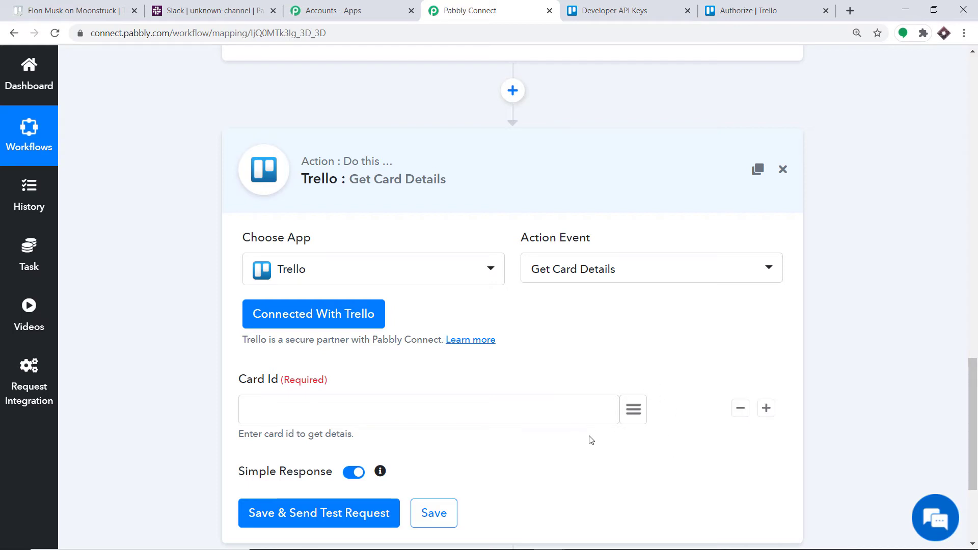
click(634, 409)
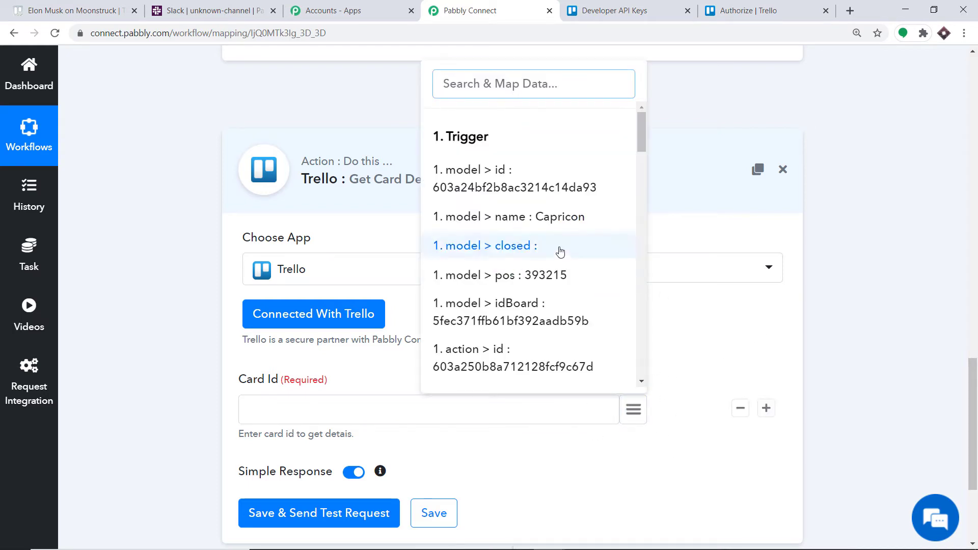
scroll(578, 226, down, 3)
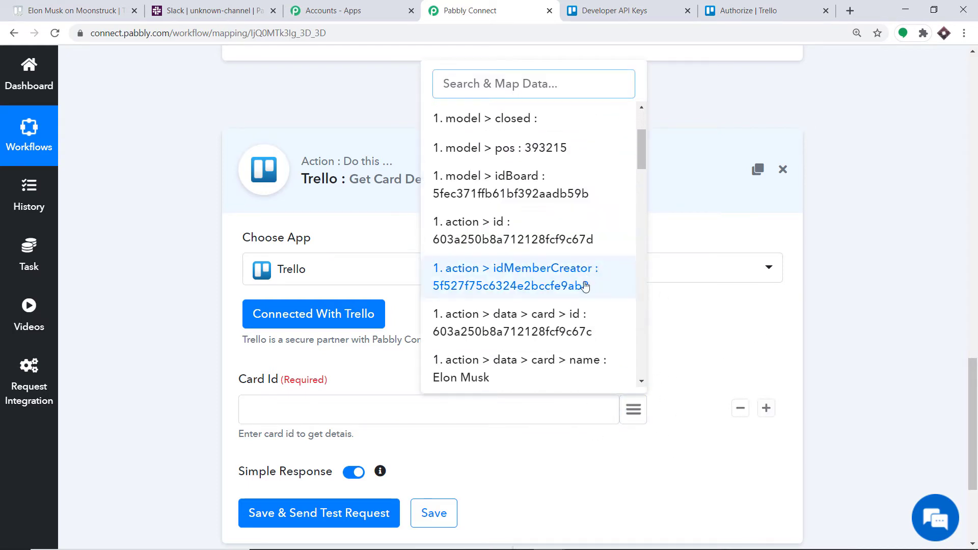
click(564, 333)
Save the Get Card Details action with a test request and enlarge the desc value in its response to read it in full
scroll(572, 328, down, 2)
scroll(415, 269, down, 1)
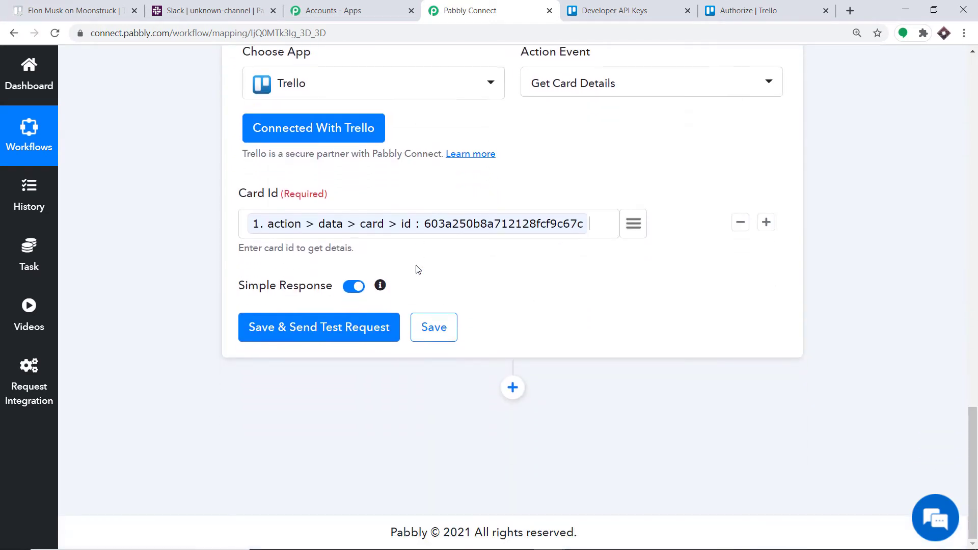
click(262, 329)
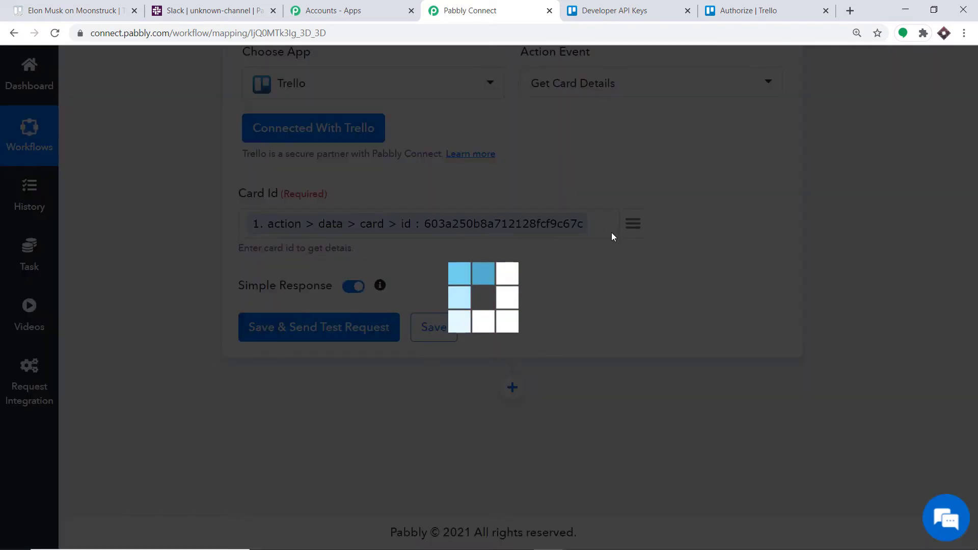
scroll(600, 221, down, 2)
scroll(666, 270, down, 1)
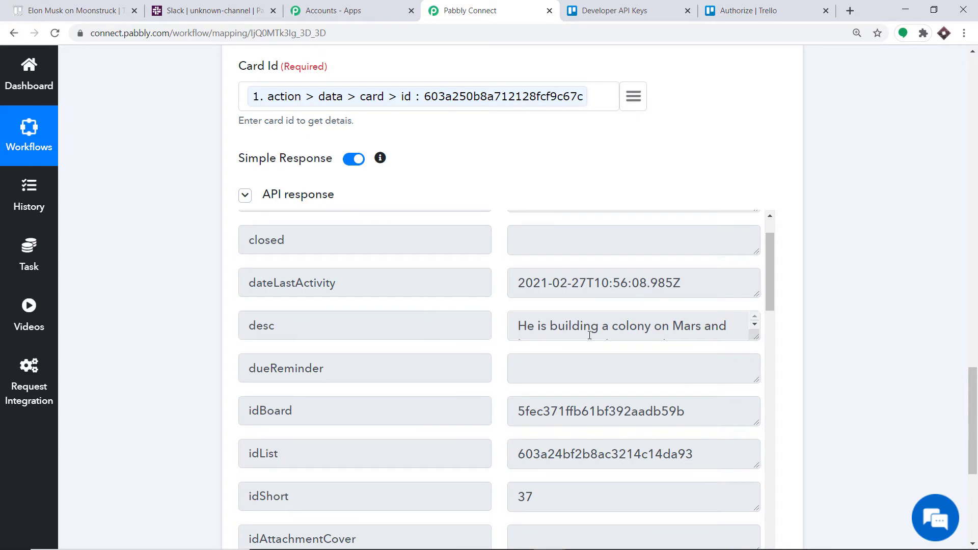
drag(757, 340, 760, 406)
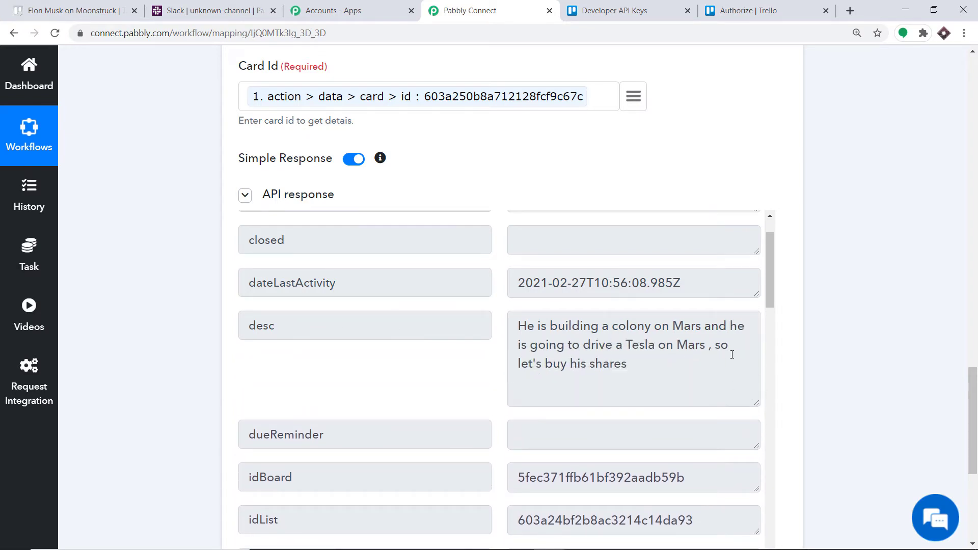
Add a Slack action with the Send Channel Message (without Image) event after the Get Card Details action
drag(973, 454, 975, 517)
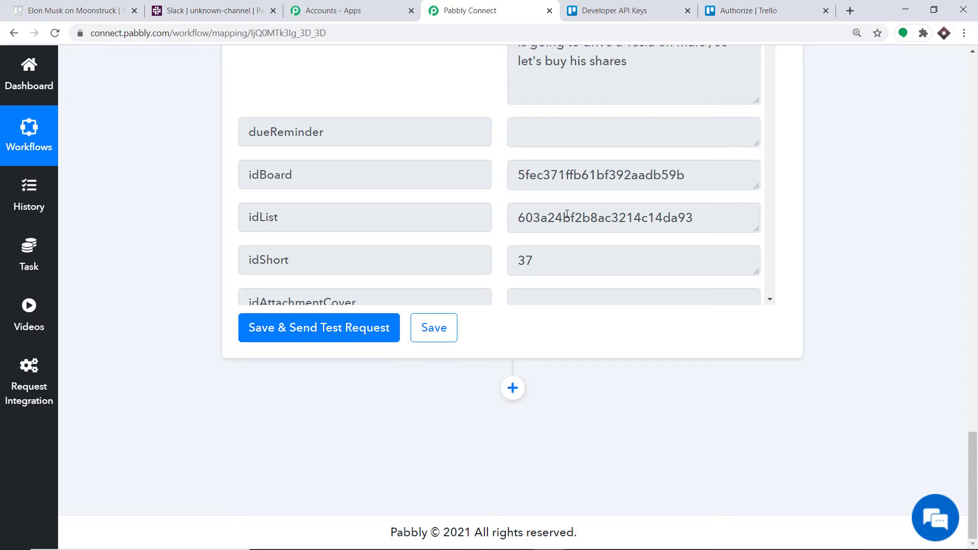
click(513, 388)
drag(972, 413, 973, 461)
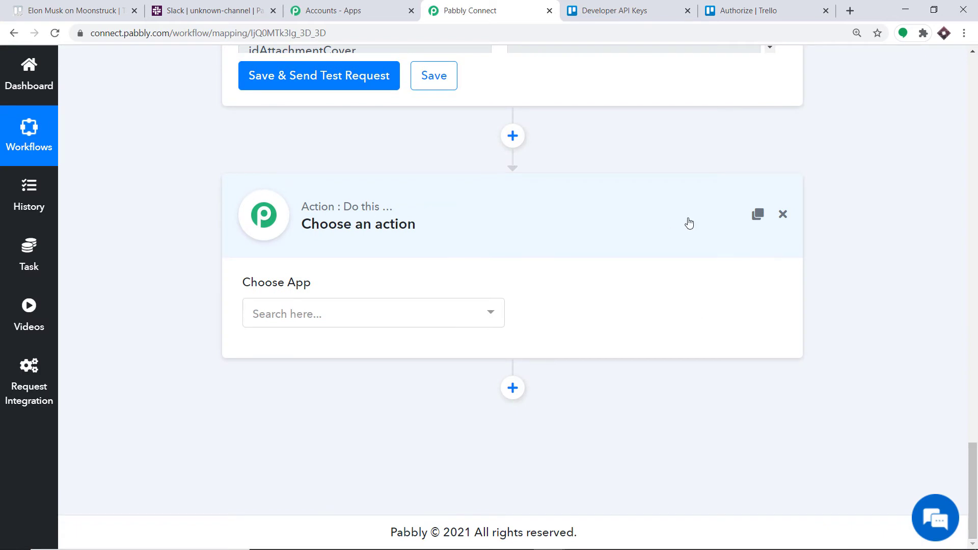
click(282, 314)
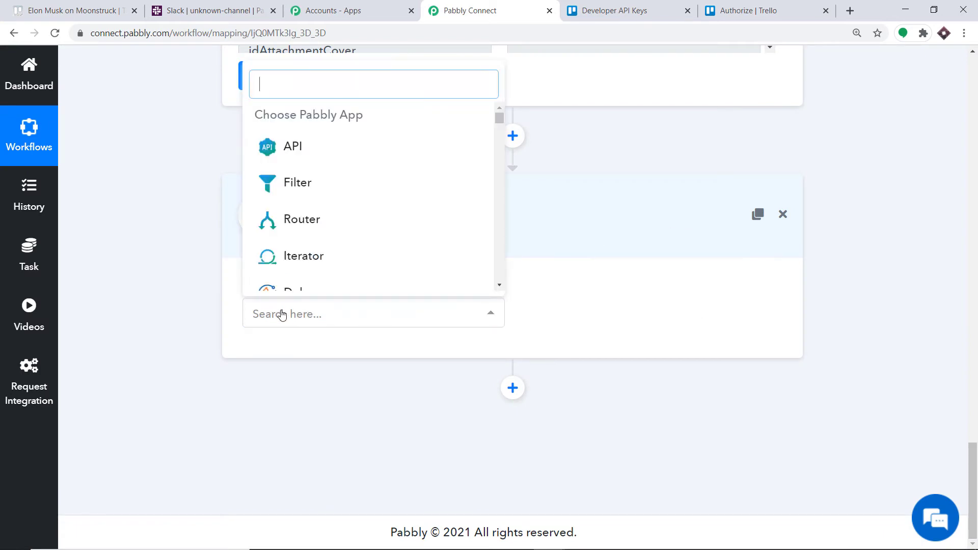
text(slack)
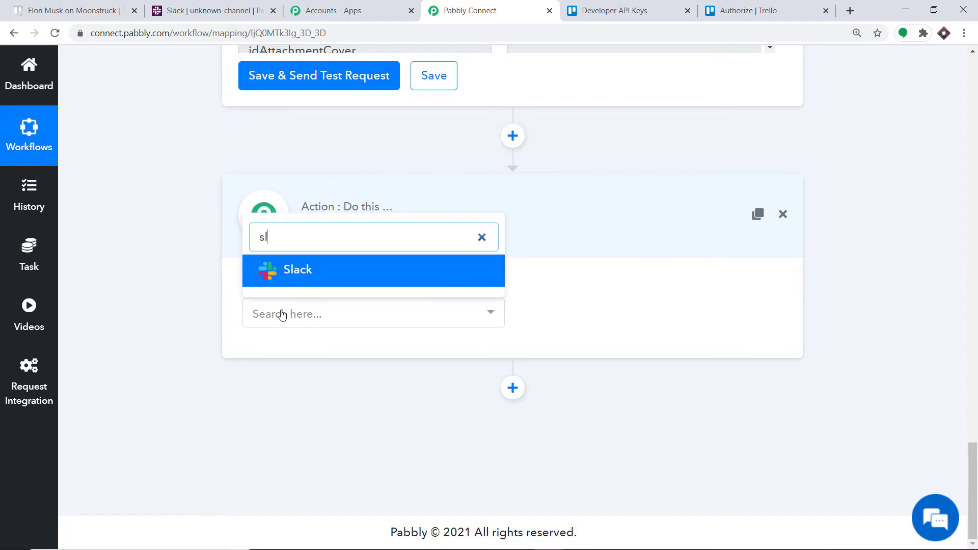
click(310, 271)
click(589, 313)
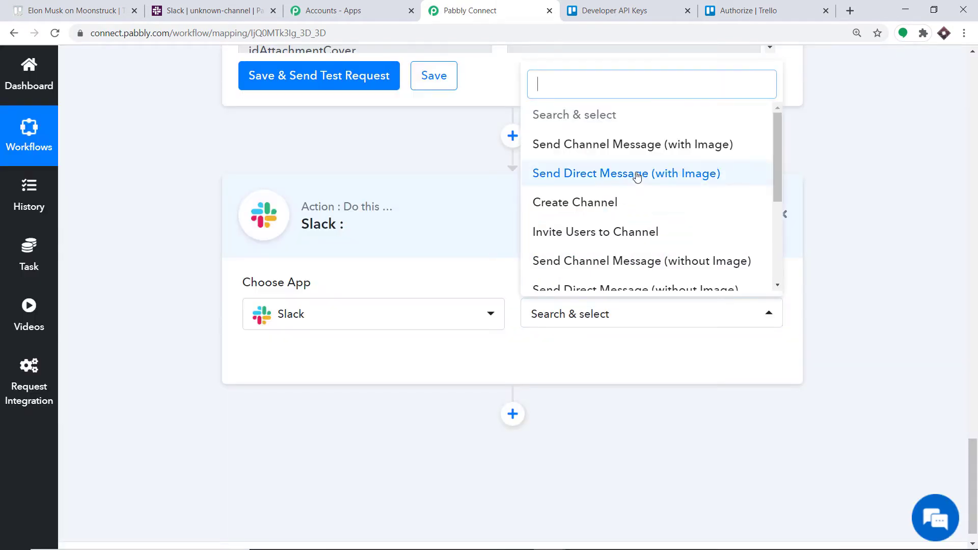
scroll(627, 173, down, 3)
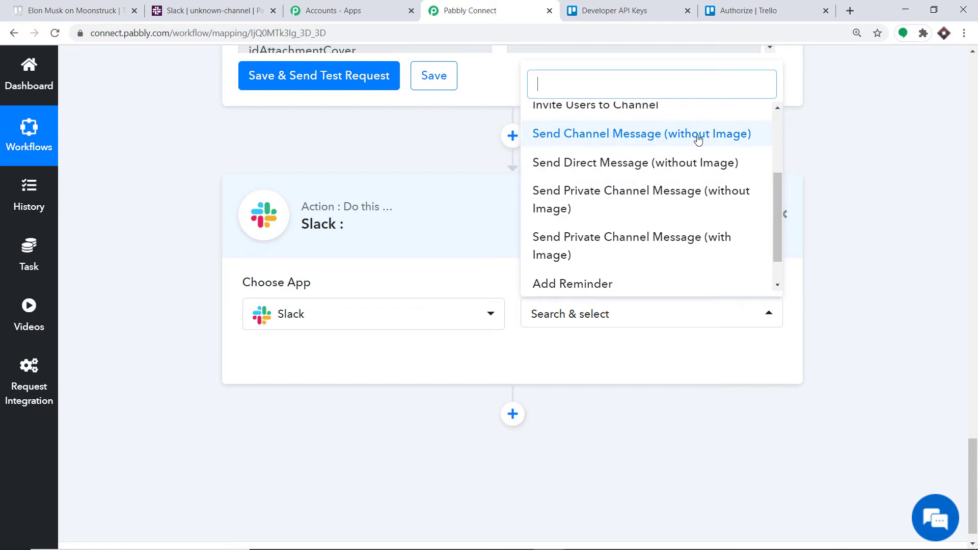
click(698, 139)
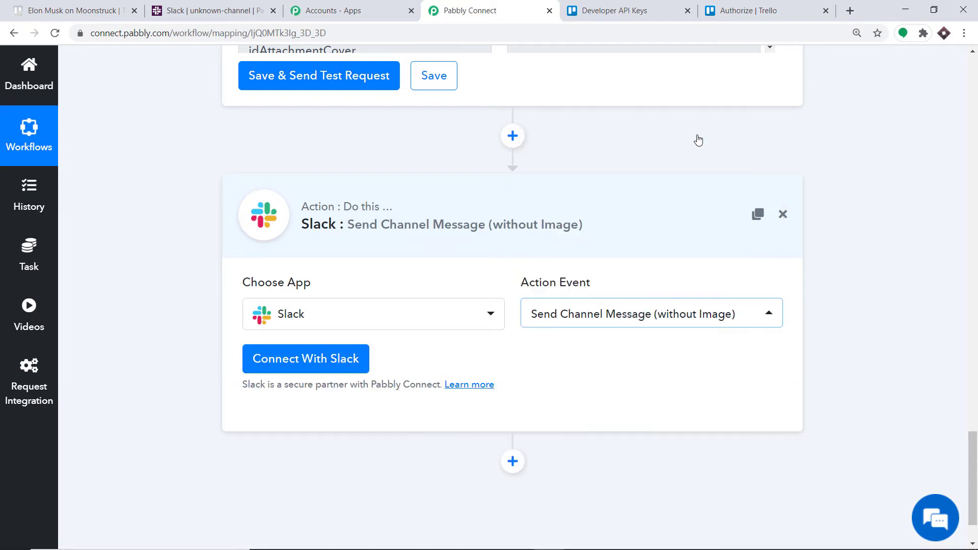
click(582, 316)
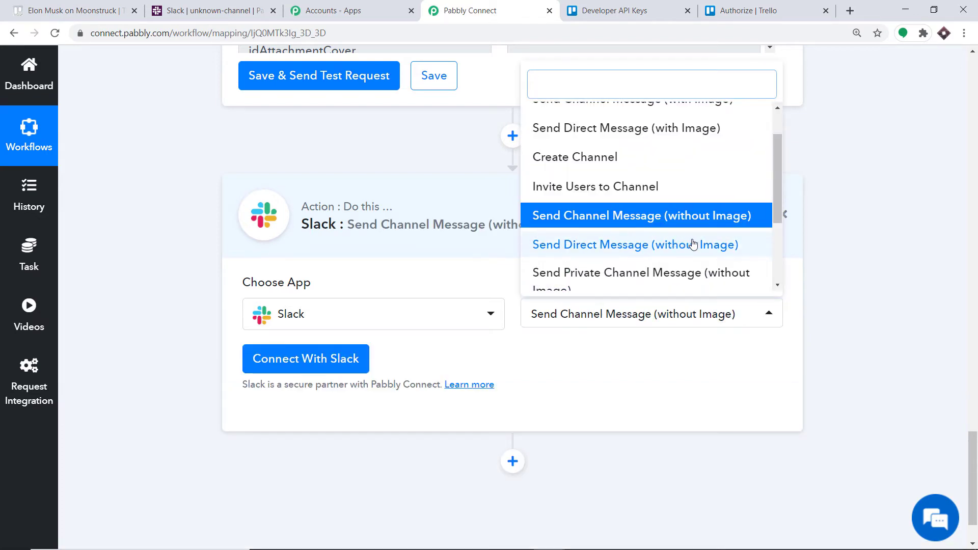
scroll(650, 186, up, 2)
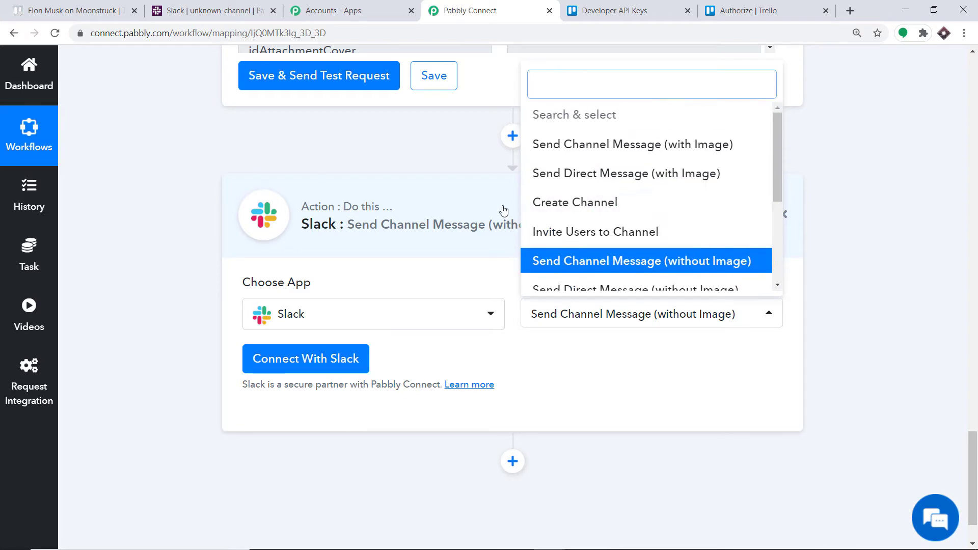
scroll(640, 220, down, 3)
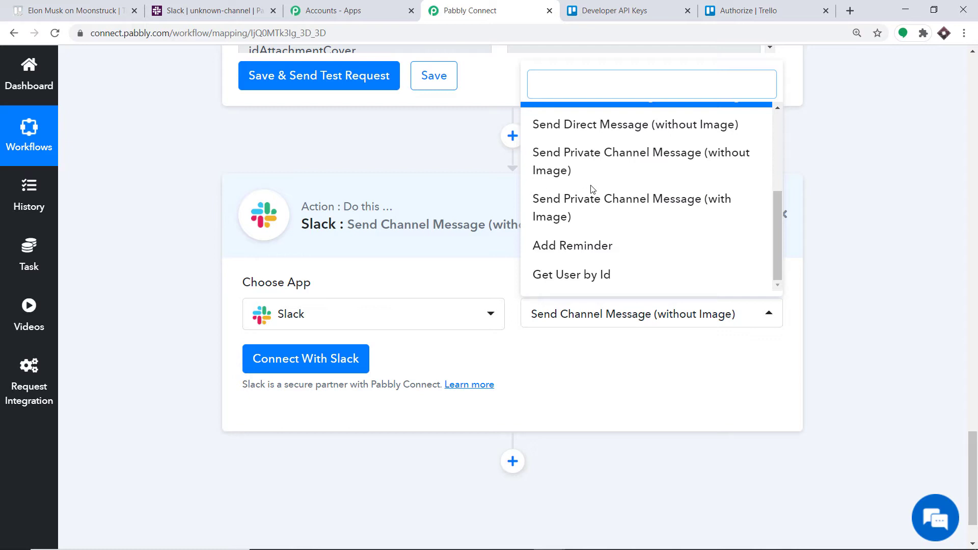
click(586, 367)
Connect the Slack action with new credentials and allow Pabbly Connect access to the Pabbly Slack workspace
click(282, 365)
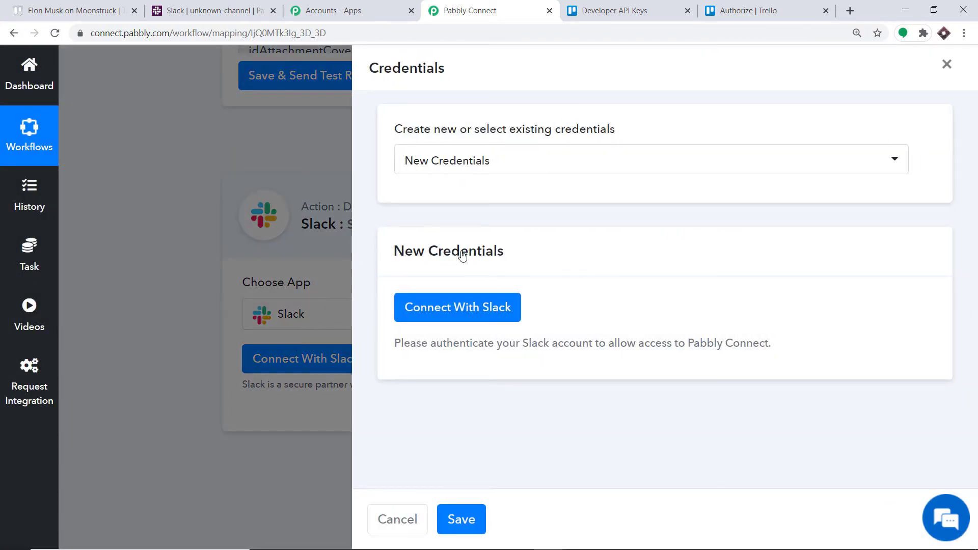
click(449, 308)
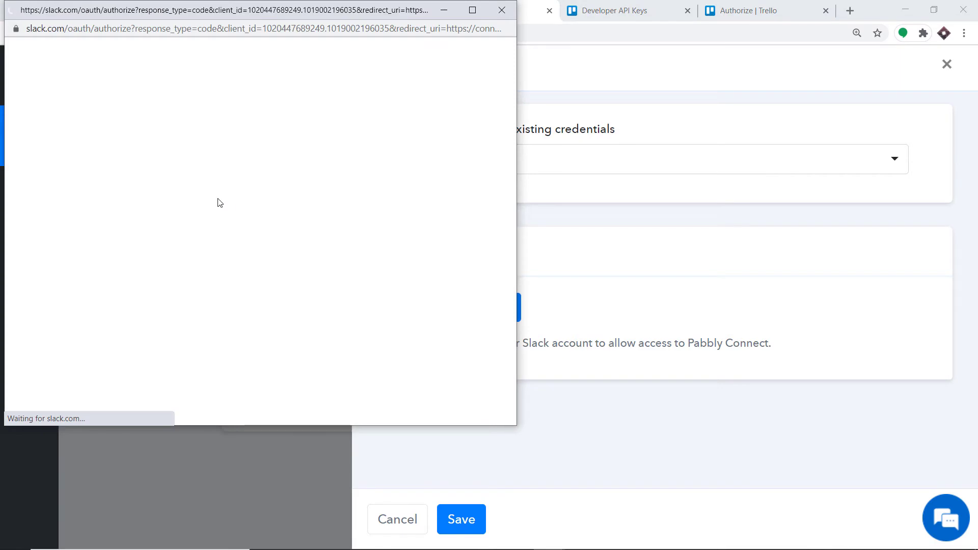
scroll(270, 176, down, 1)
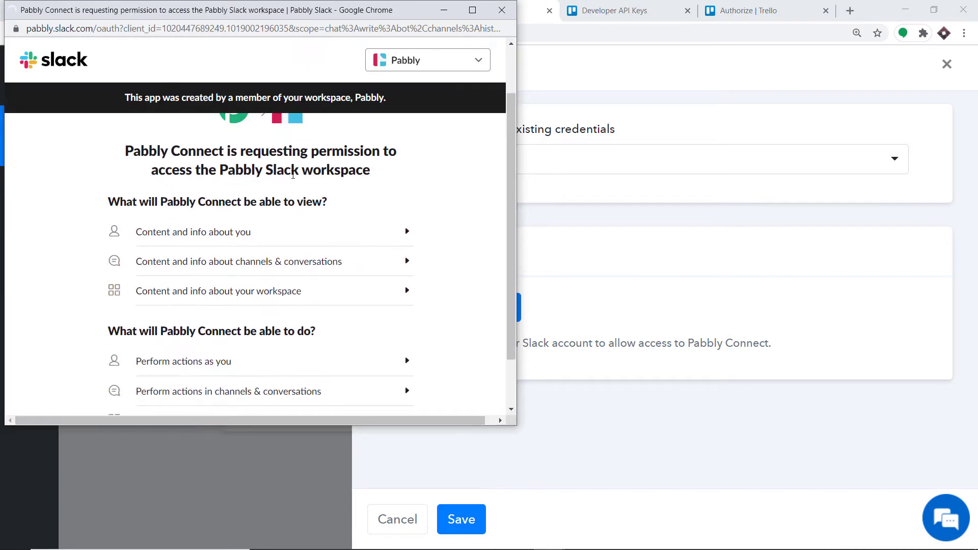
scroll(386, 194, down, 1)
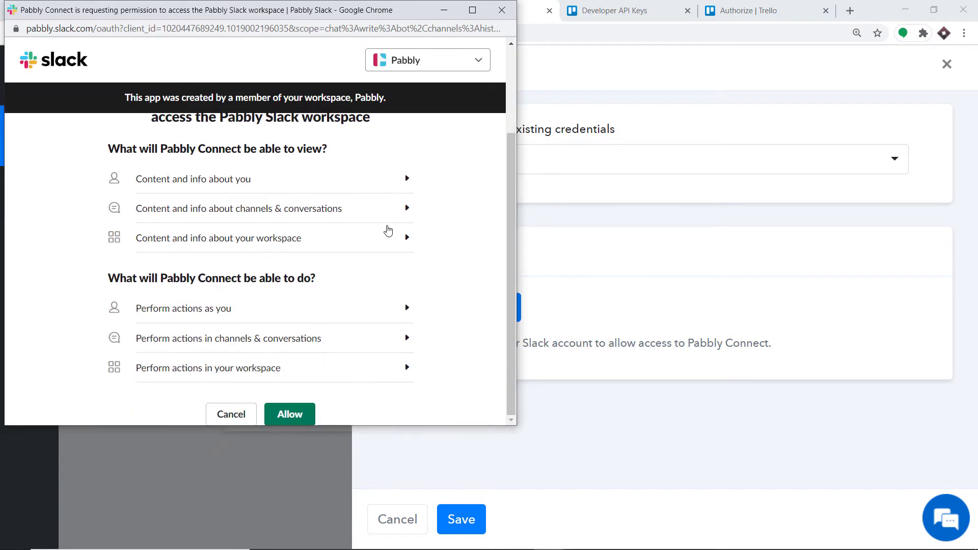
click(299, 418)
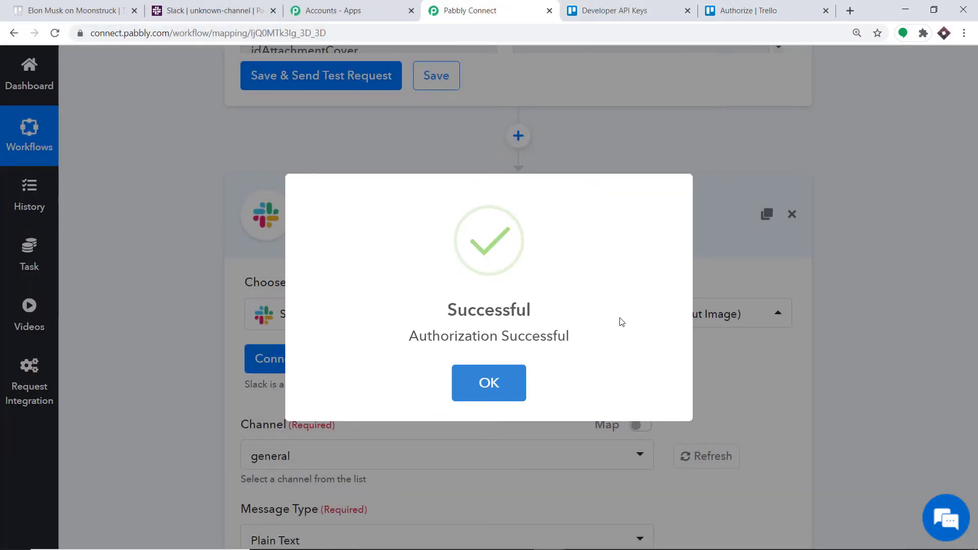
click(498, 382)
Look through the channels offered for the Slack action and compare them with the channels in the Slack workspace
scroll(618, 224, down, 3)
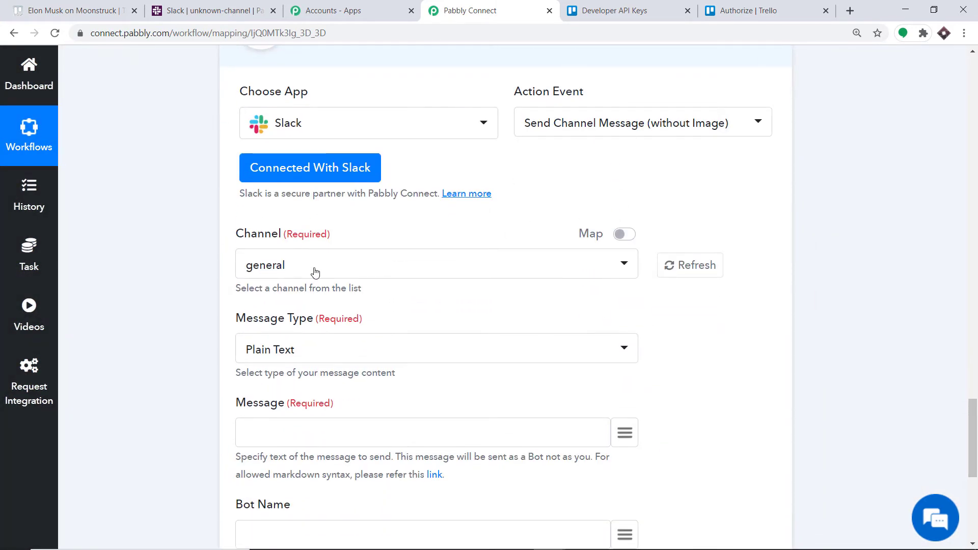
click(315, 273)
scroll(360, 461, down, 6)
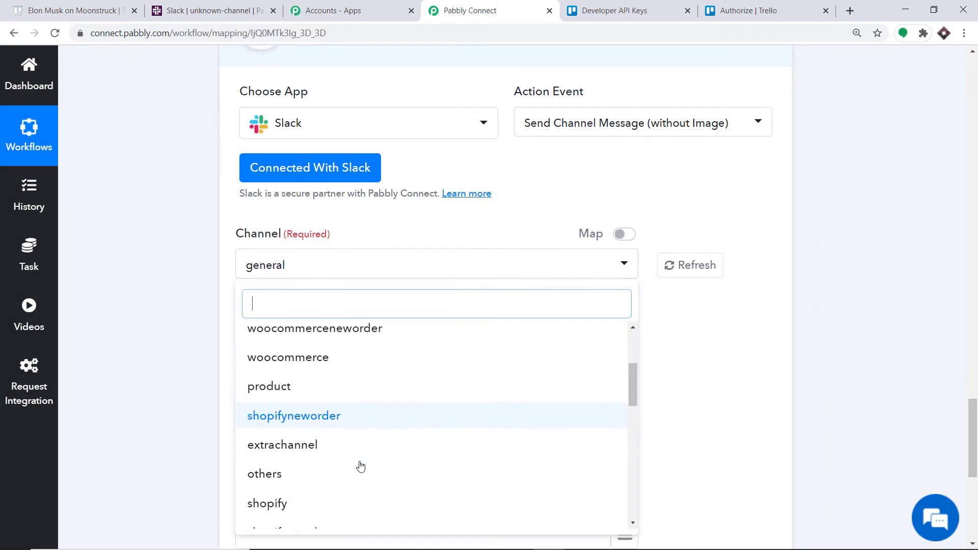
scroll(358, 461, down, 4)
scroll(326, 464, up, 10)
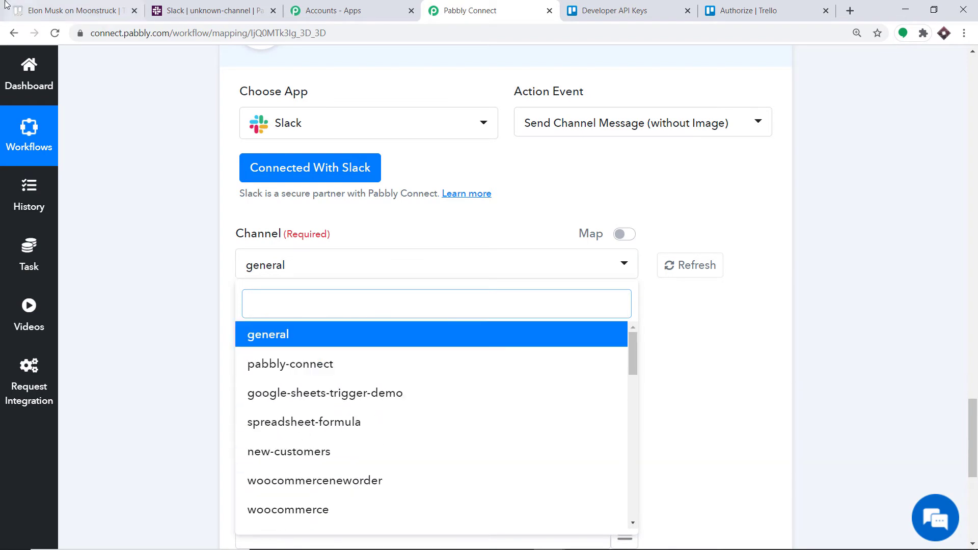
click(172, 5)
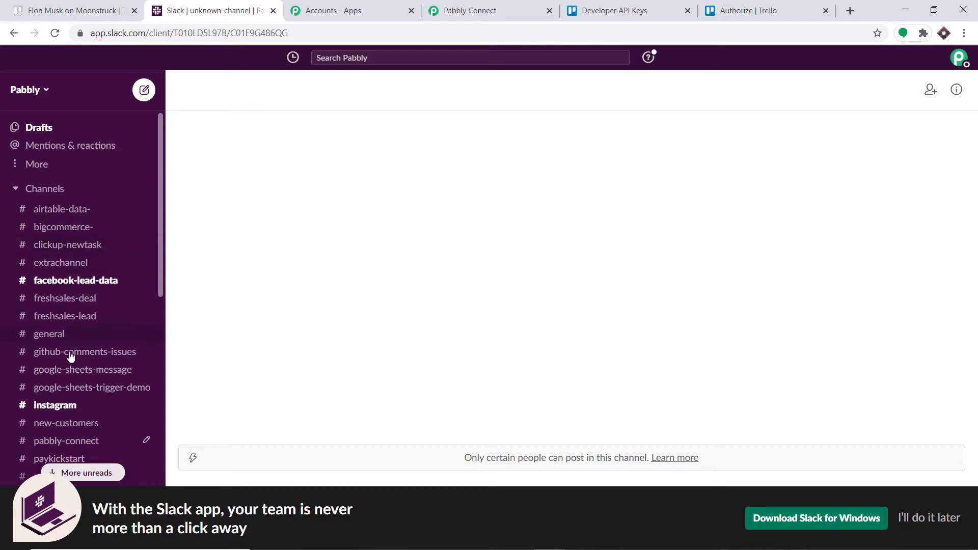
scroll(97, 329, down, 1)
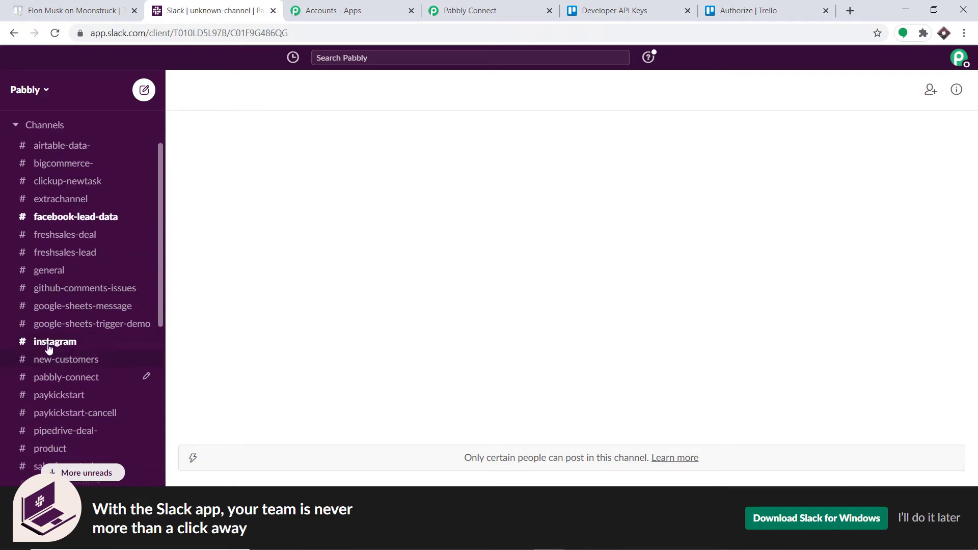
scroll(153, 392, down, 1)
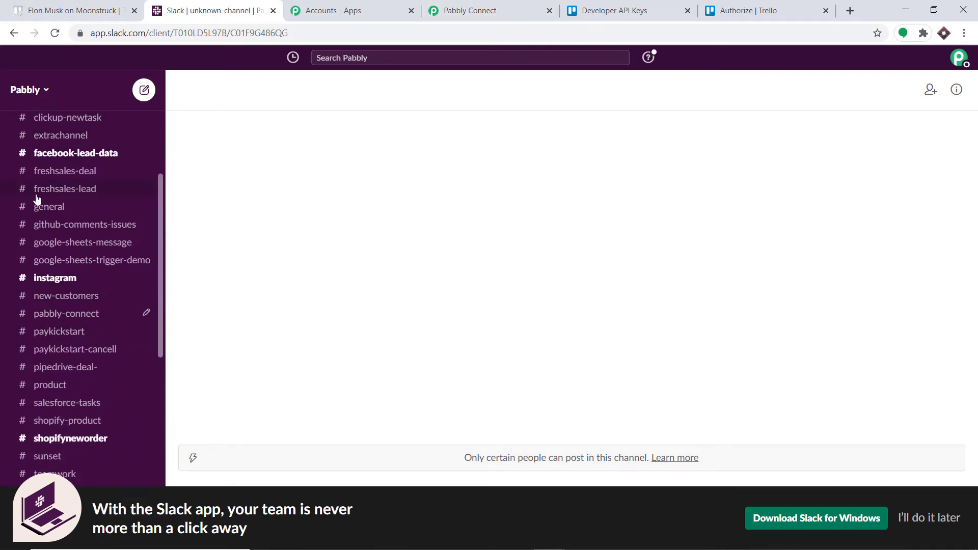
click(492, 10)
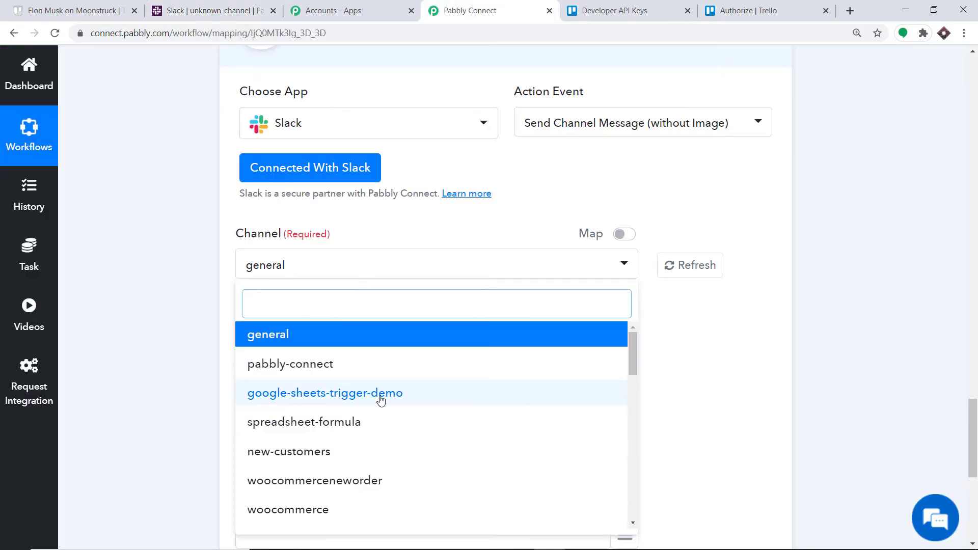
Switch to Slack, create a public channel named trello-card-data and add all members of Pabbly to it
click(278, 8)
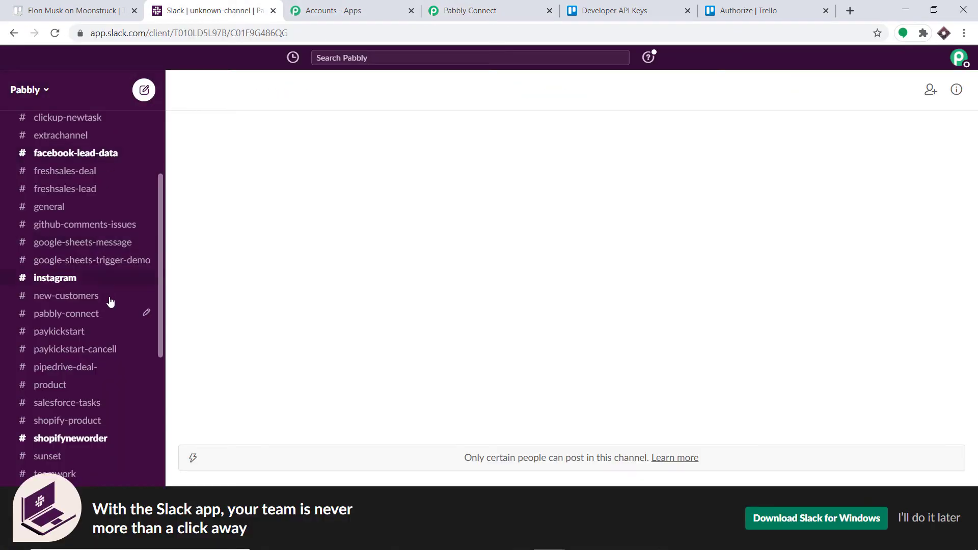
scroll(112, 336, down, 1)
scroll(97, 418, down, 1)
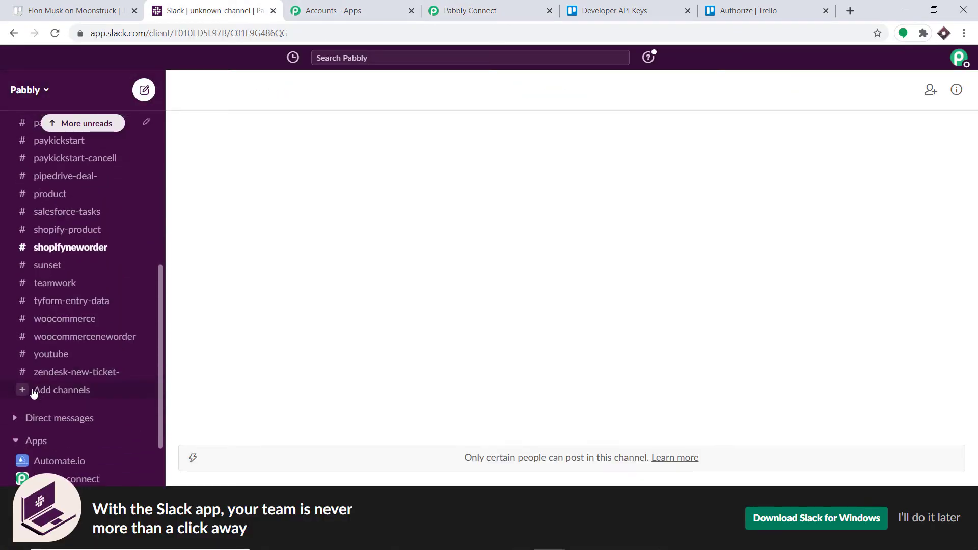
click(32, 390)
click(93, 416)
click(419, 256)
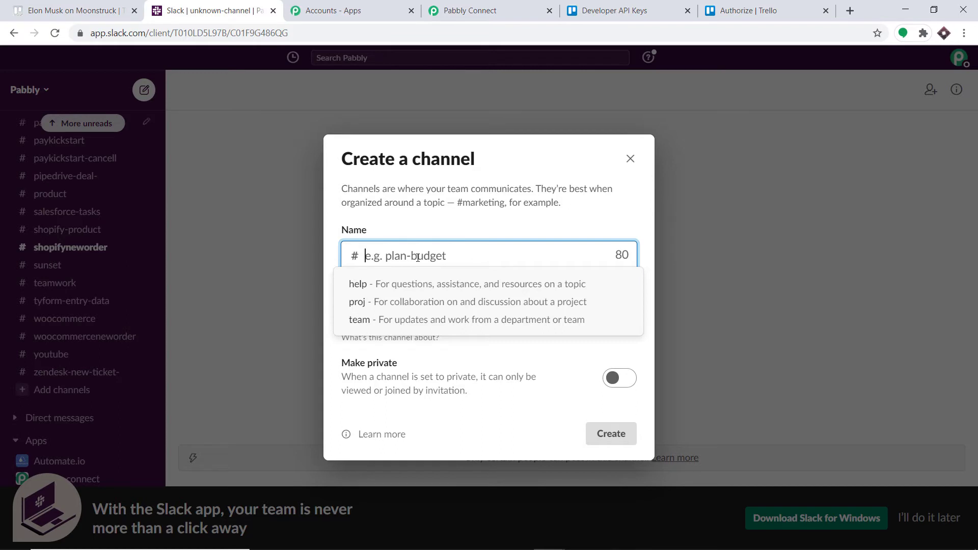
text(trelo-)
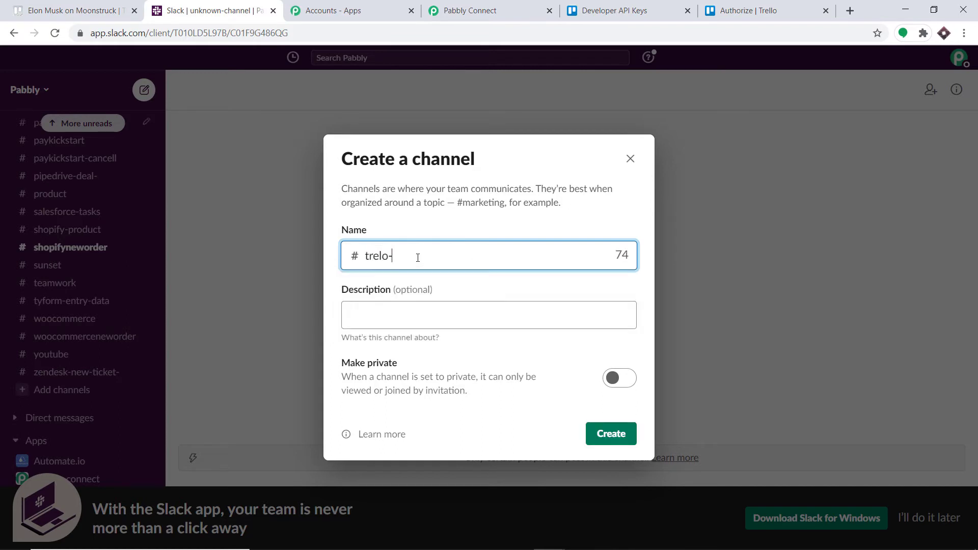
text(board-data)
key(BackSpace)
key(BackSpace)
key(BackSpace)
key(BackSpace)
key(BackSpace)
key(BackSpace)
key(BackSpace)
key(BackSpace)
key(BackSpace)
key(BackSpace)
key(BackSpace)
text(lo-card-data-)
key(BackSpace)
click(614, 435)
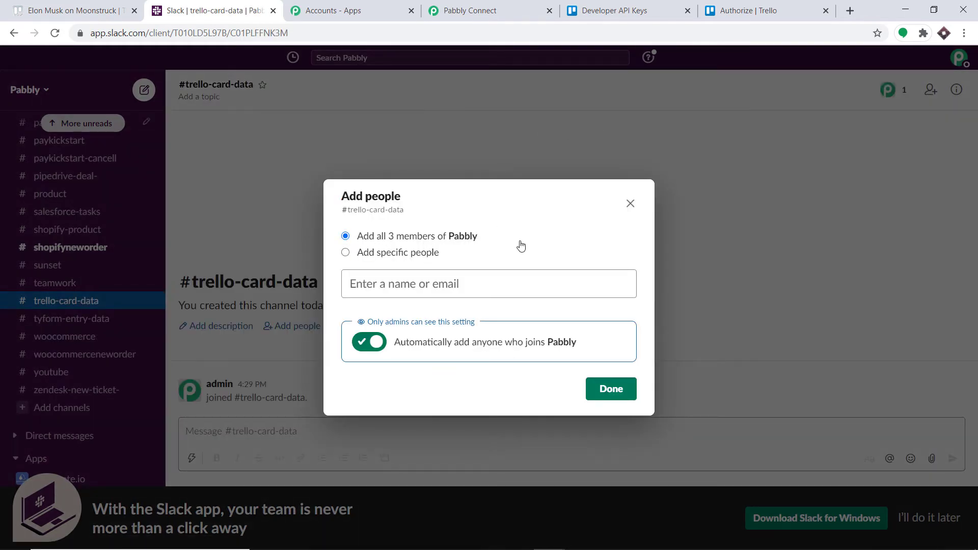
click(613, 391)
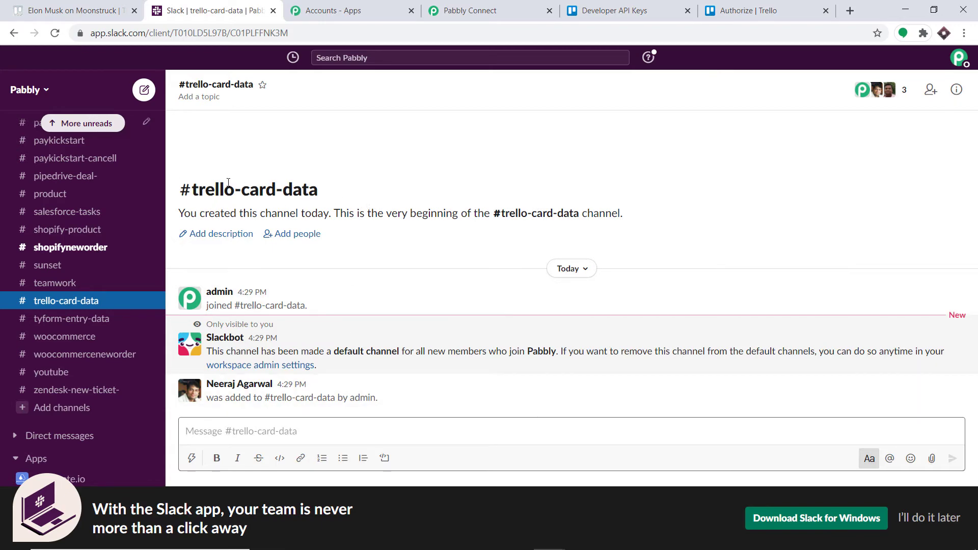
Return to Pabbly Connect, refresh the channel list and set the Slack action's channel to trello-card-data
click(518, 4)
click(717, 267)
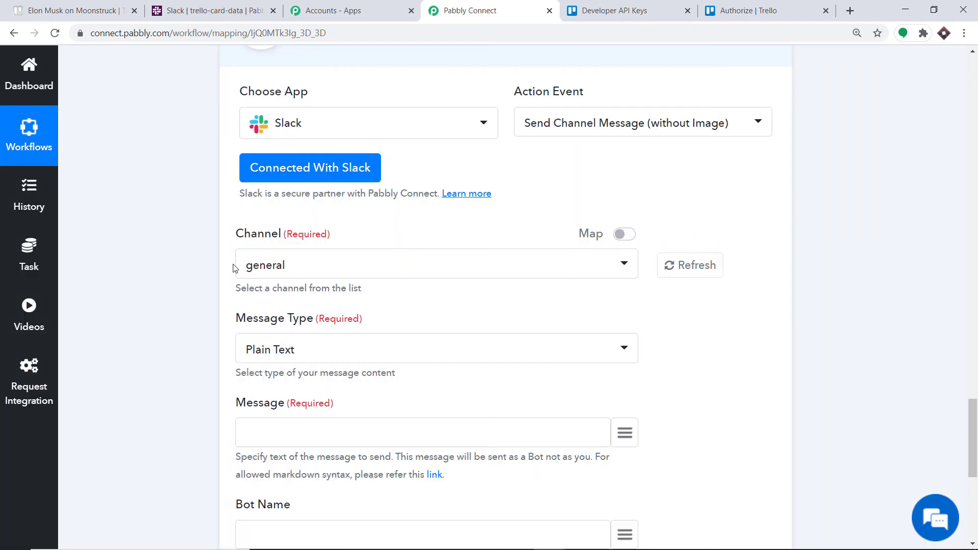
click(322, 267)
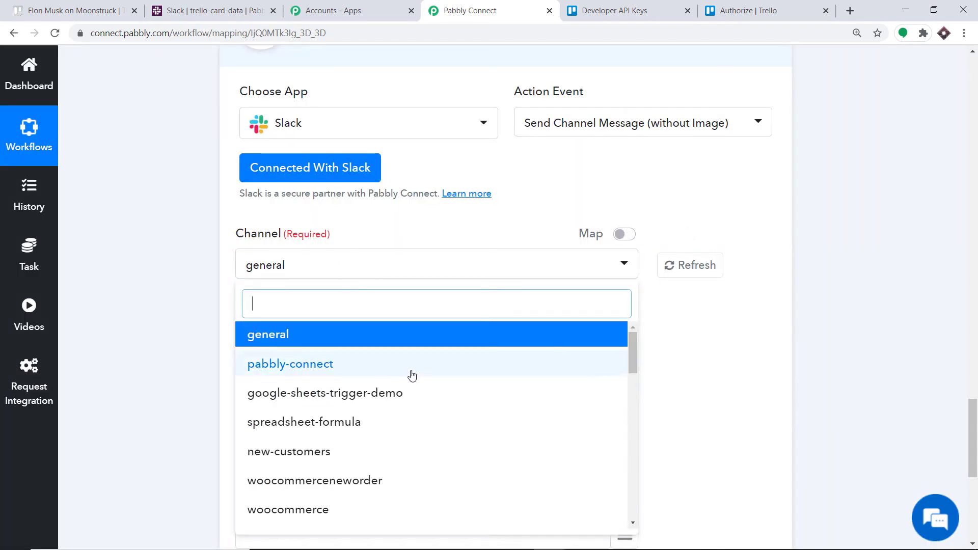
scroll(408, 377, down, 10)
scroll(408, 396, down, 5)
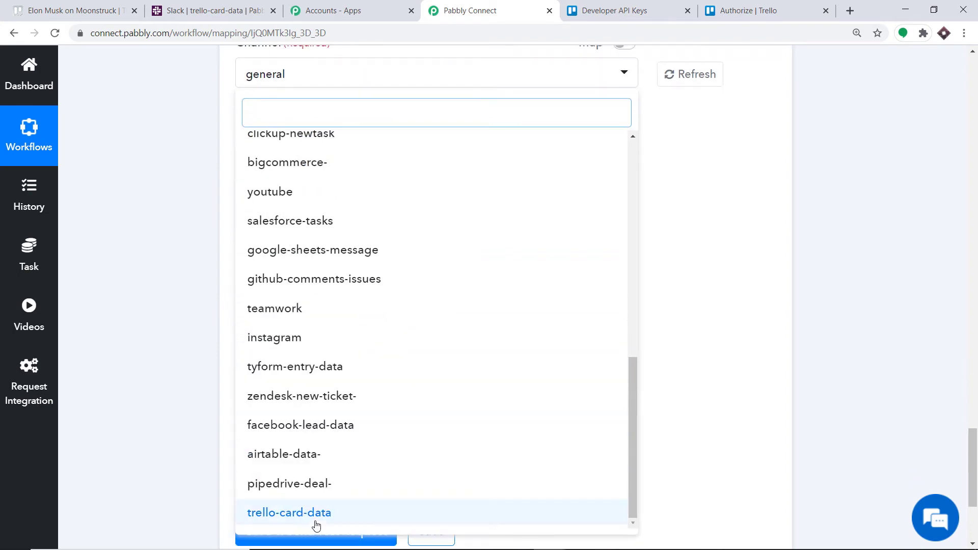
click(284, 515)
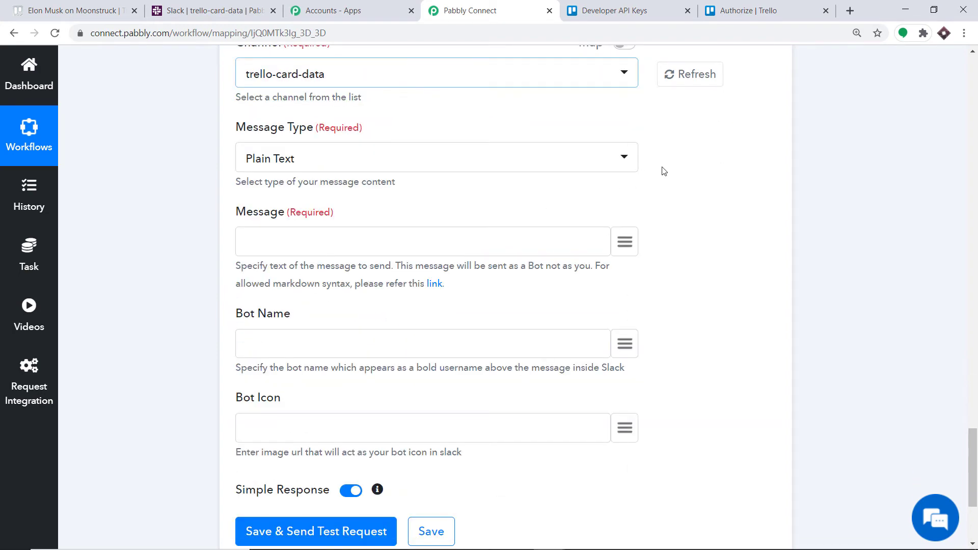
scroll(662, 172, up, 4)
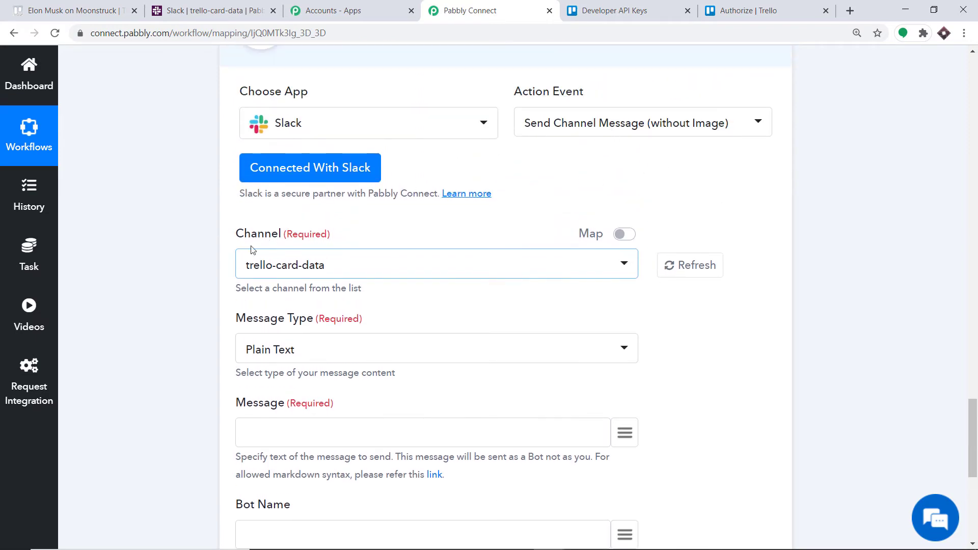
click(214, 10)
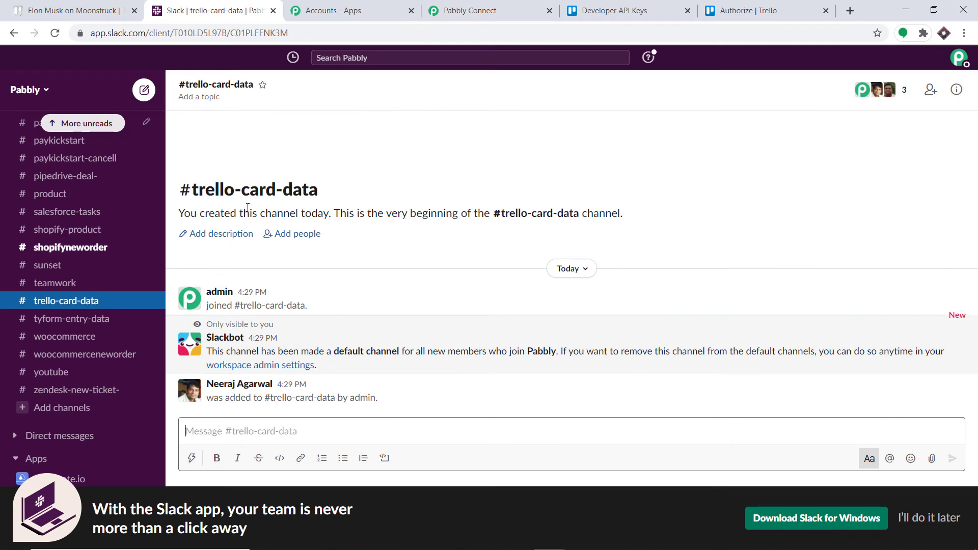
click(522, 6)
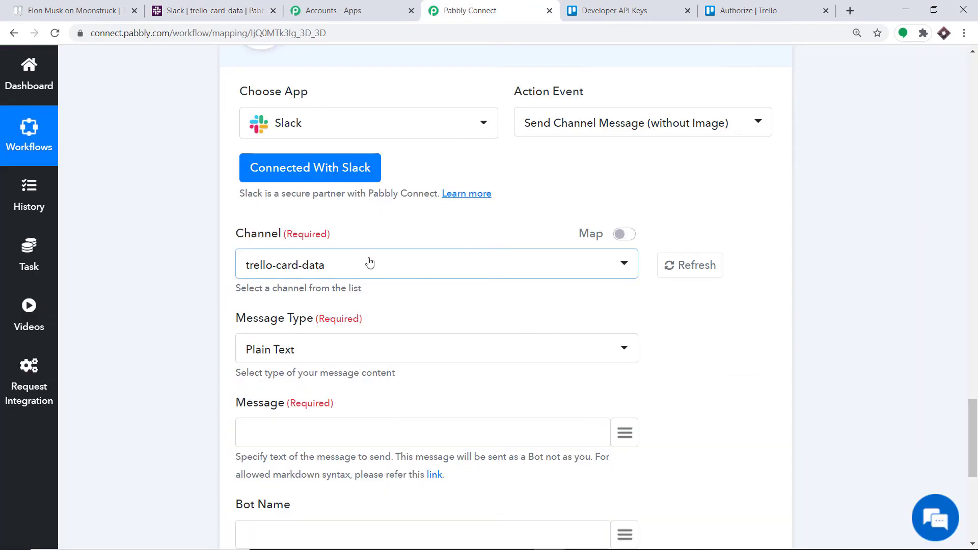
Begin the Slack message with "New Card Detail" and map the trigger's action > data > card > name value on the line below
scroll(367, 255, down, 1)
scroll(359, 288, down, 2)
click(297, 238)
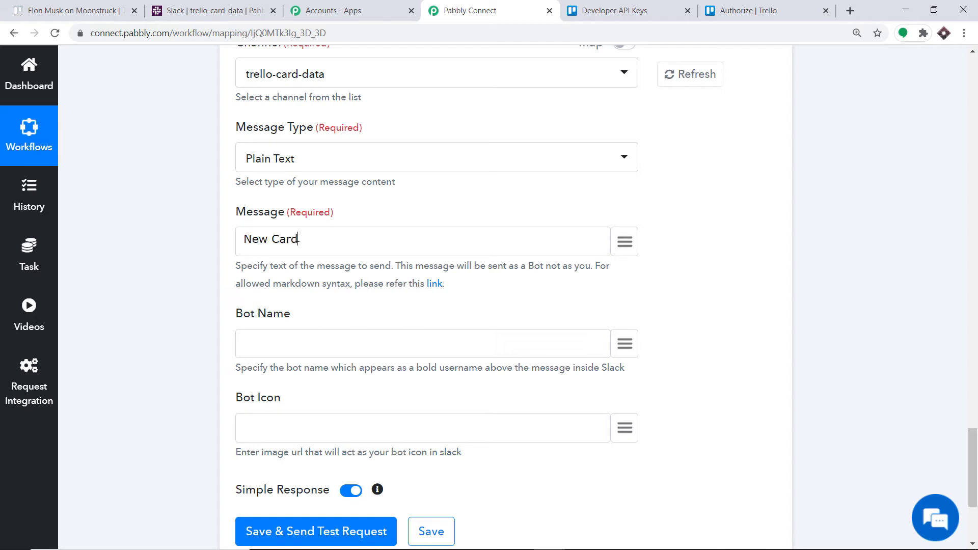
text(New Card Detaui)
key(Return)
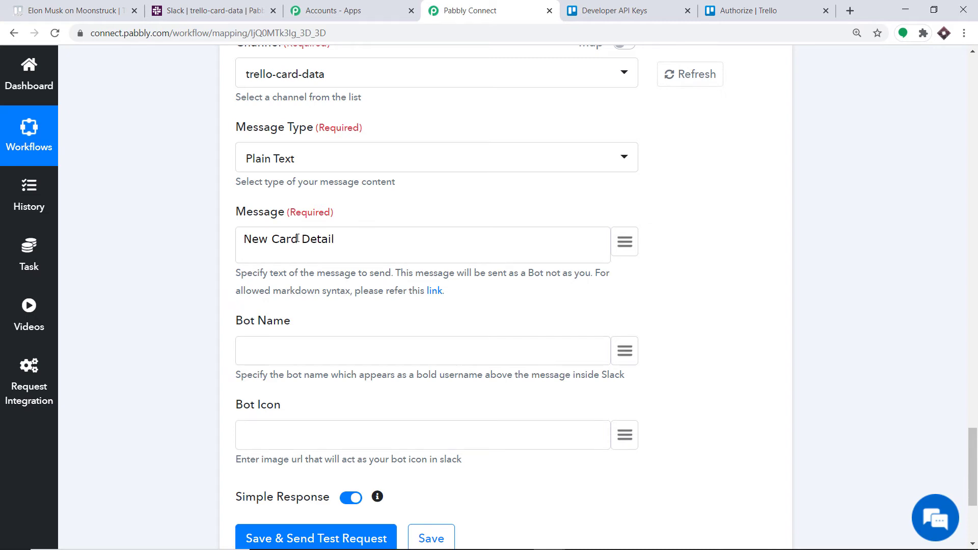
click(619, 242)
text(elon)
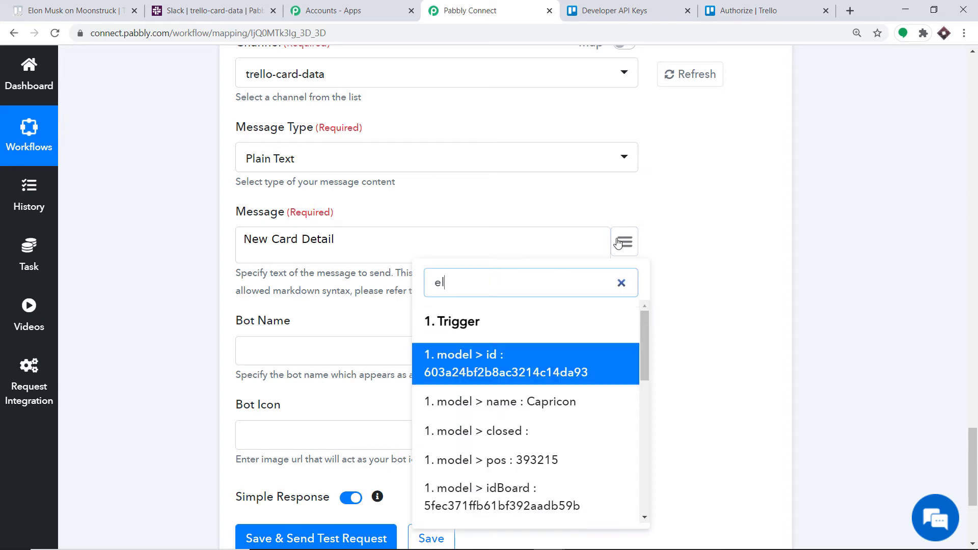
click(496, 371)
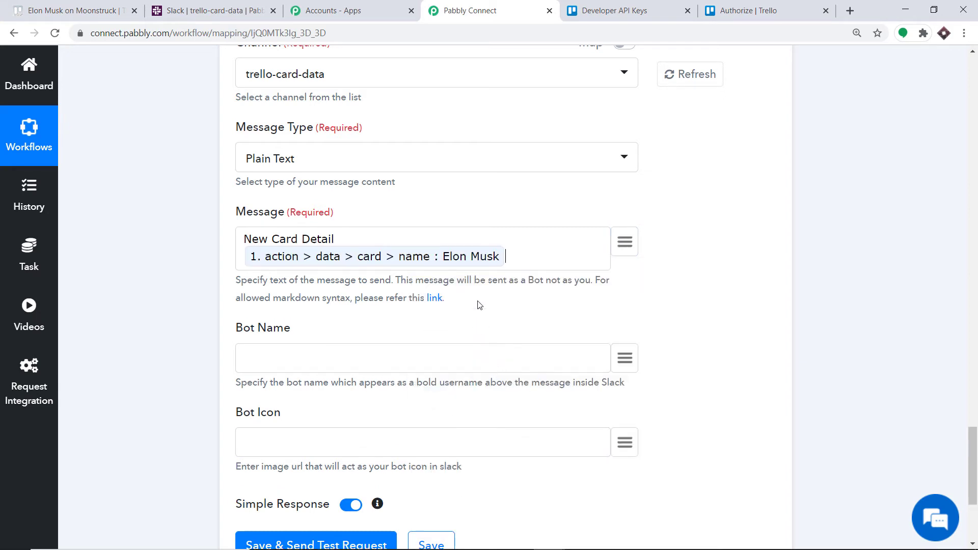
Map the desc value from Trello: Get Card Details on a new line below the card name in the message
key(Return)
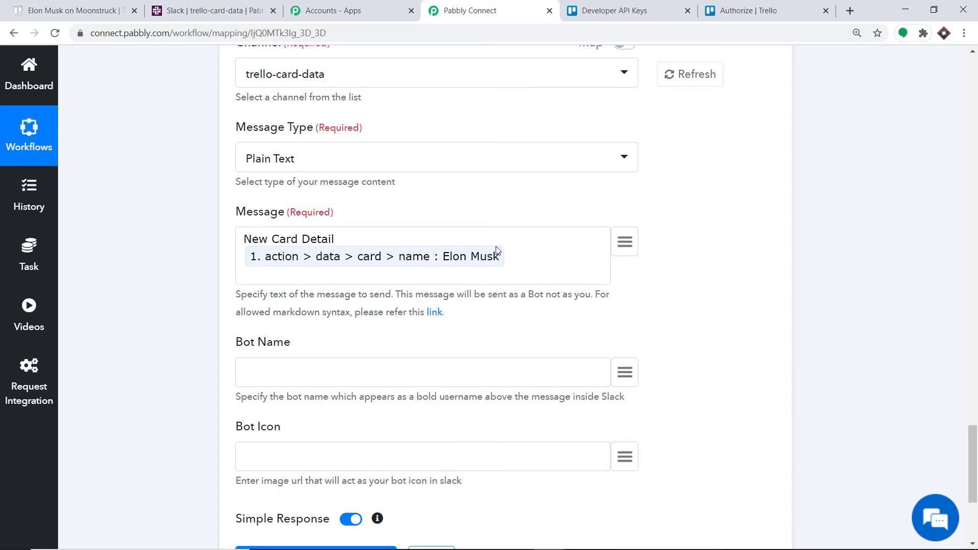
click(622, 248)
scroll(556, 457, down, 1)
scroll(555, 457, down, 5)
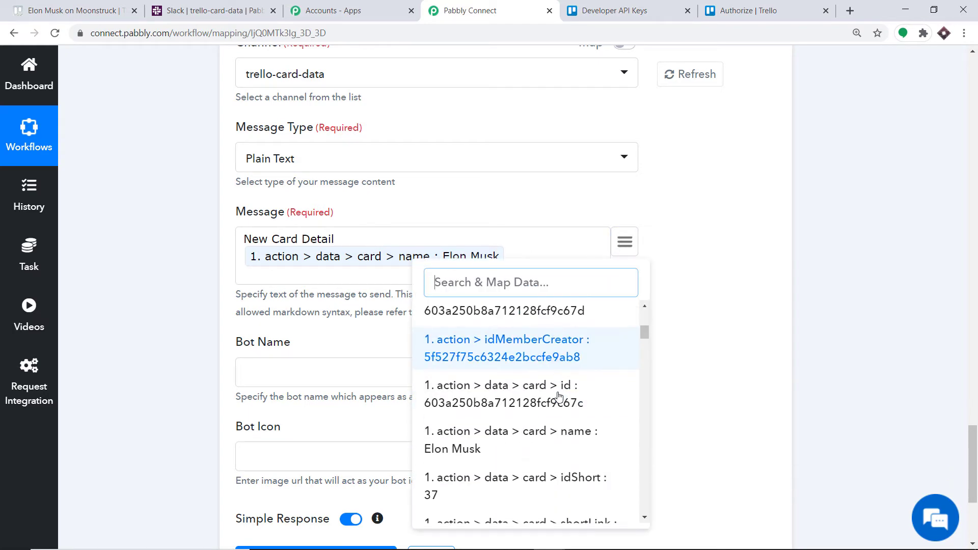
scroll(561, 398, down, 10)
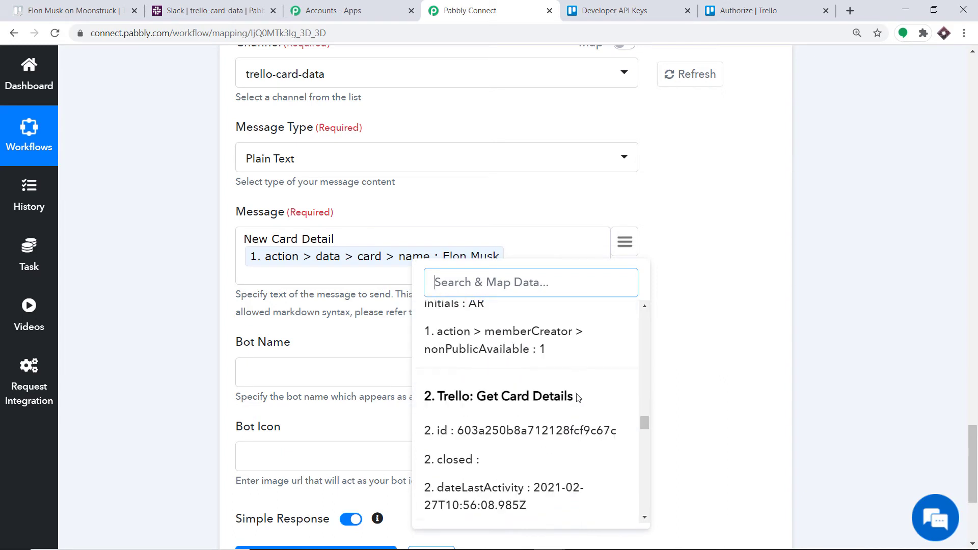
click(510, 250)
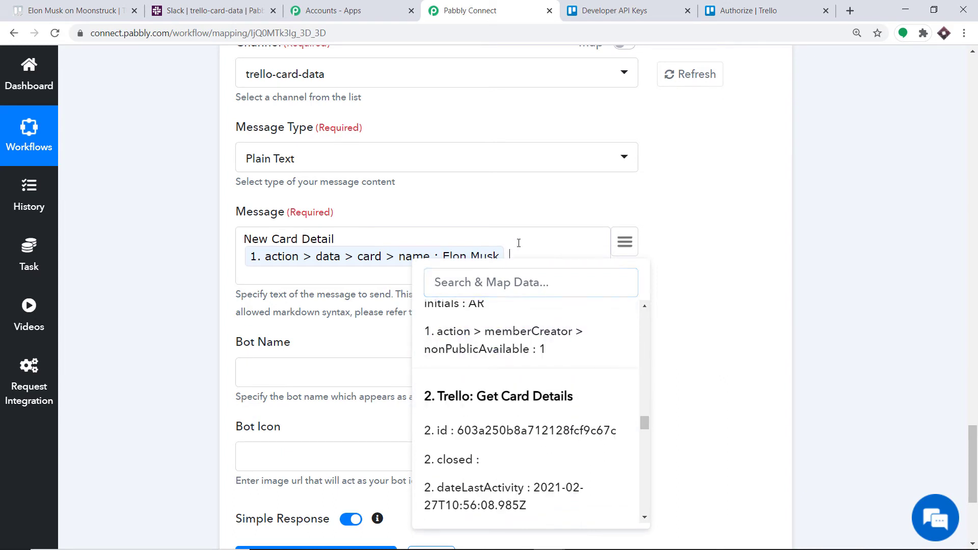
scroll(561, 372, down, 3)
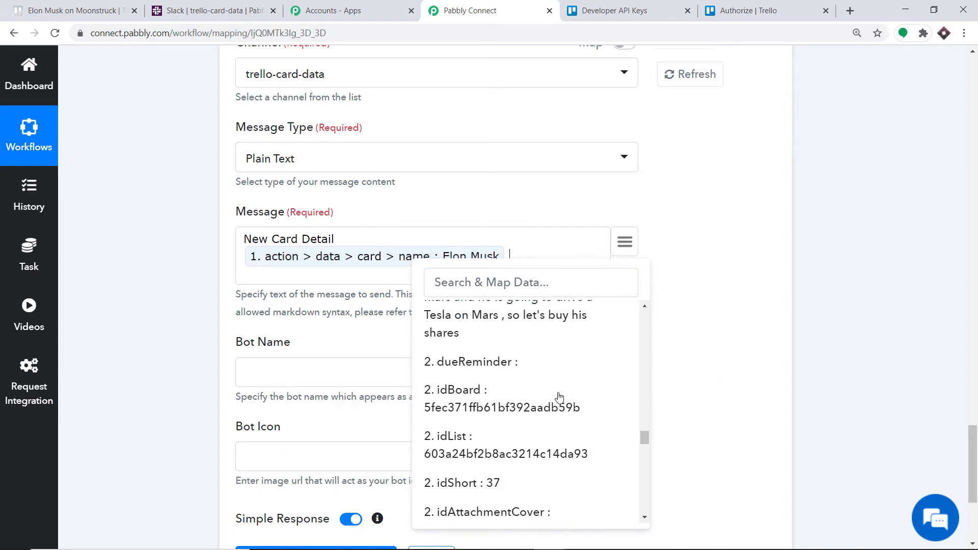
scroll(549, 361, up, 1)
click(541, 407)
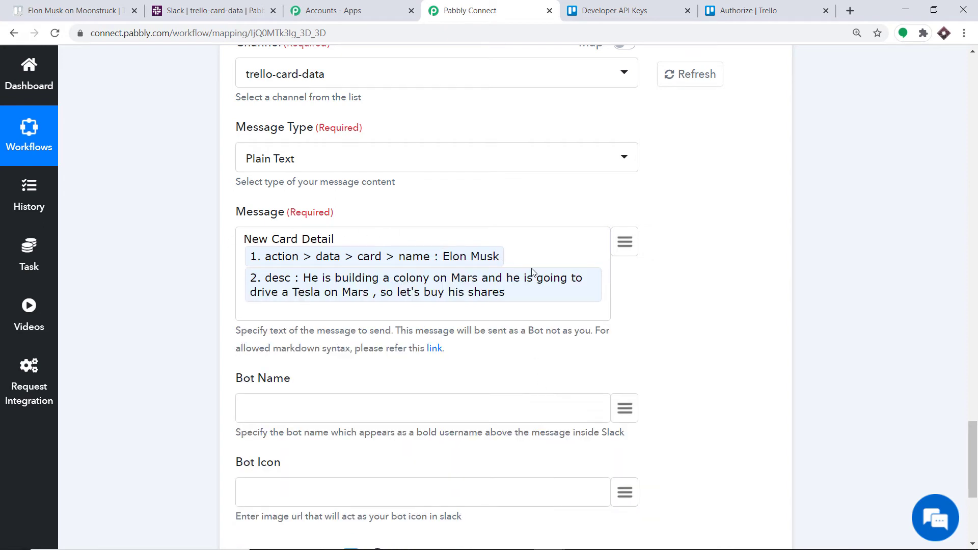
Enter a first name as the Slack action's bot name, then save and send a test request
scroll(267, 335, down, 1)
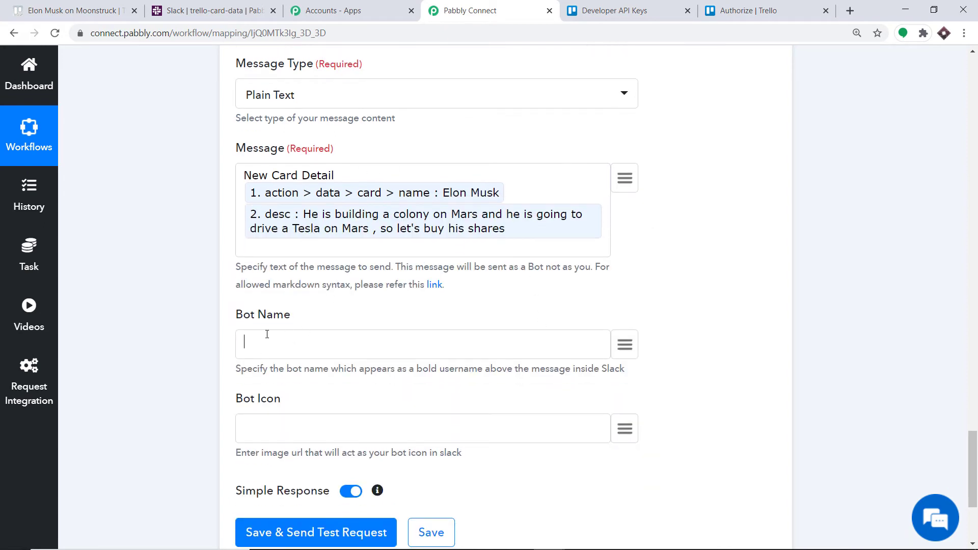
click(267, 334)
text(Micheal)
scroll(309, 367, down, 1)
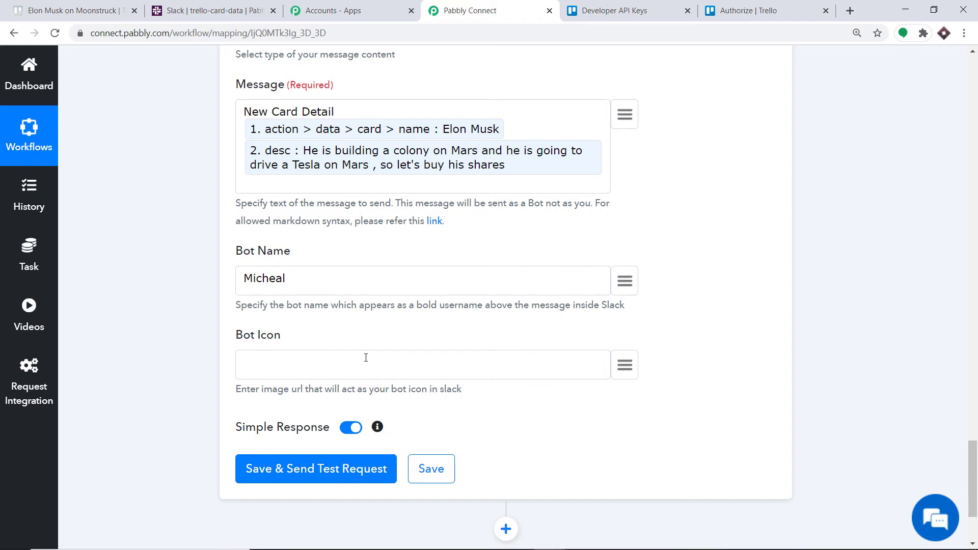
scroll(395, 375, down, 1)
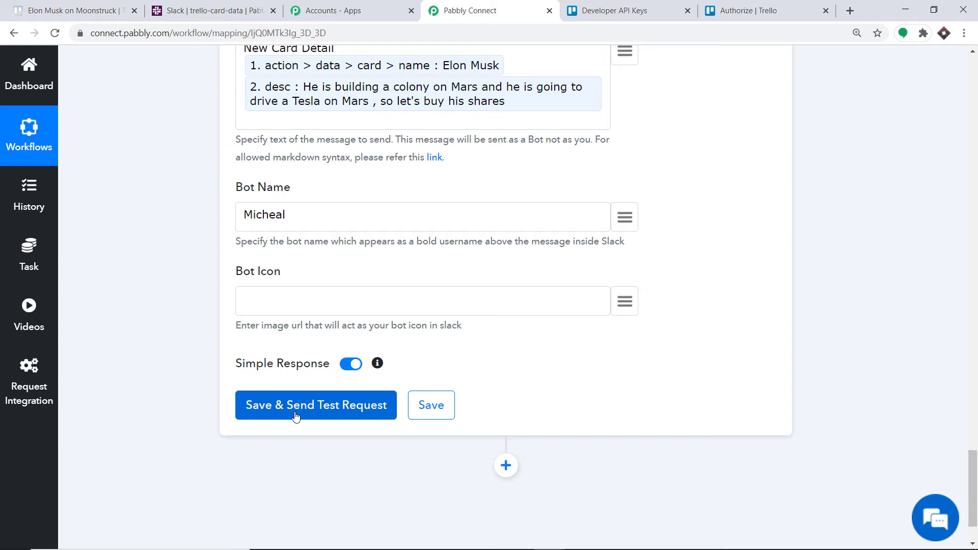
click(295, 416)
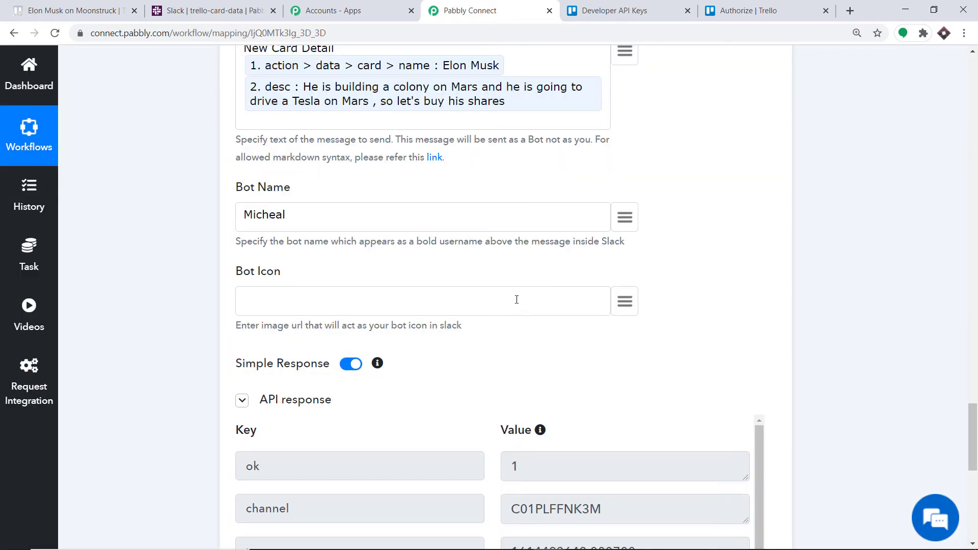
Review the API response and check the test message in Slack's trello-card-data channel
scroll(596, 306, down, 4)
scroll(611, 331, down, 2)
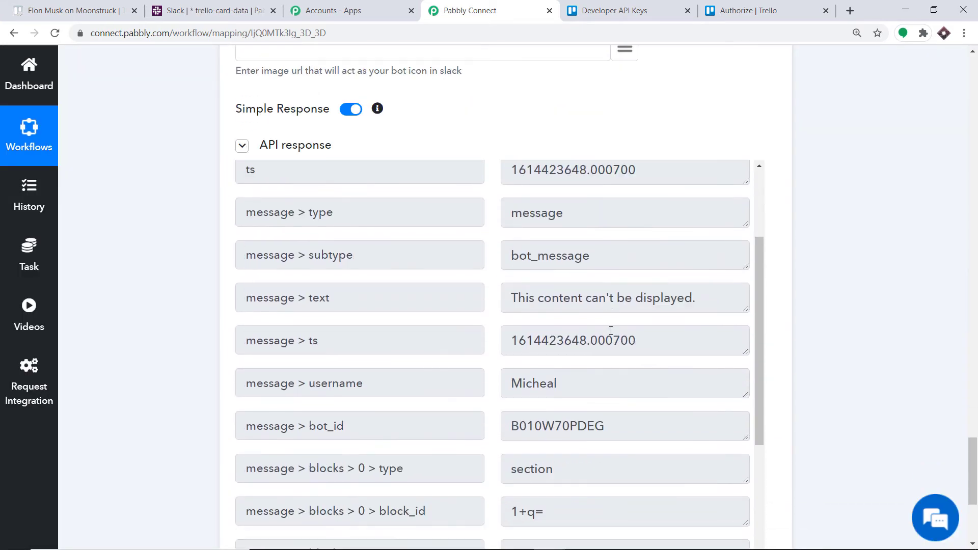
click(201, 11)
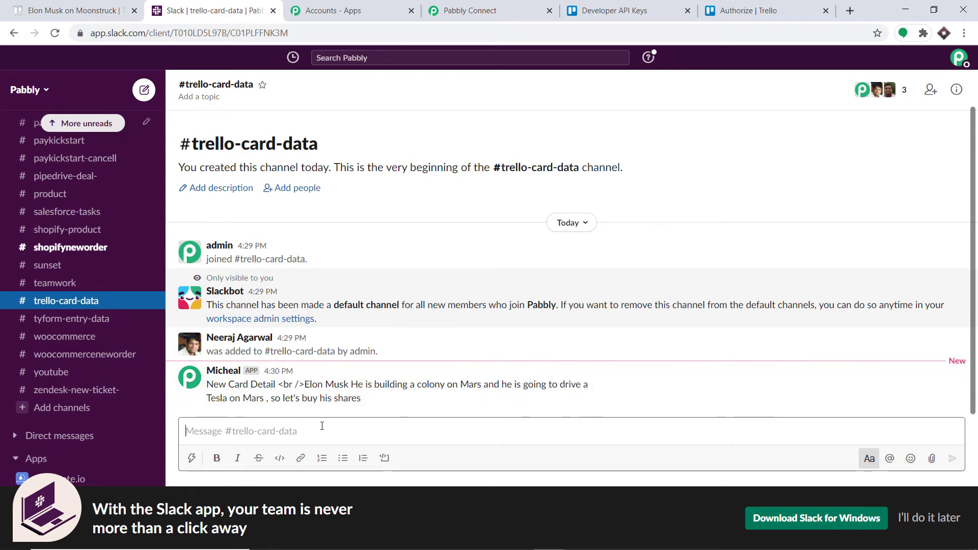
Return to Pabbly Connect, re-enter the first name as the bot name and resend the test request with the single-line message
click(465, 8)
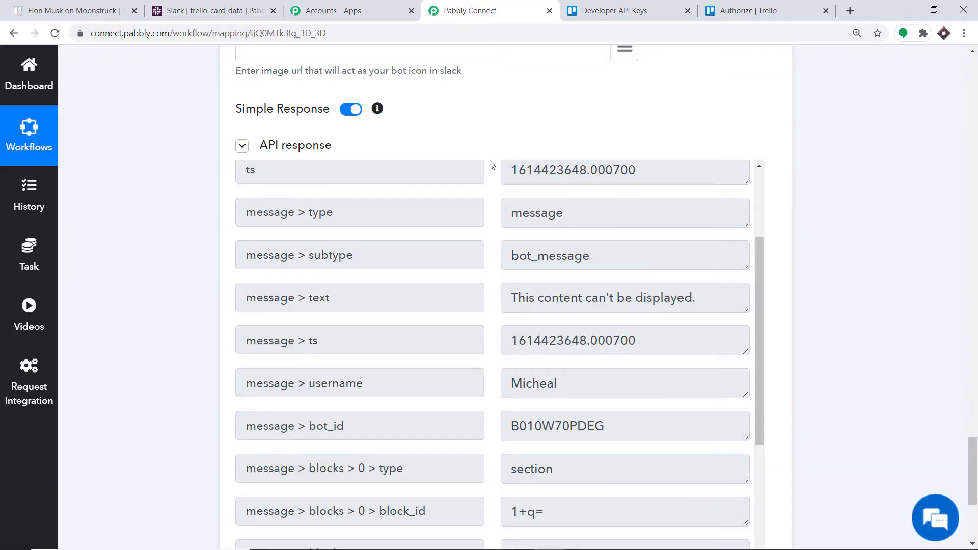
scroll(614, 149, up, 8)
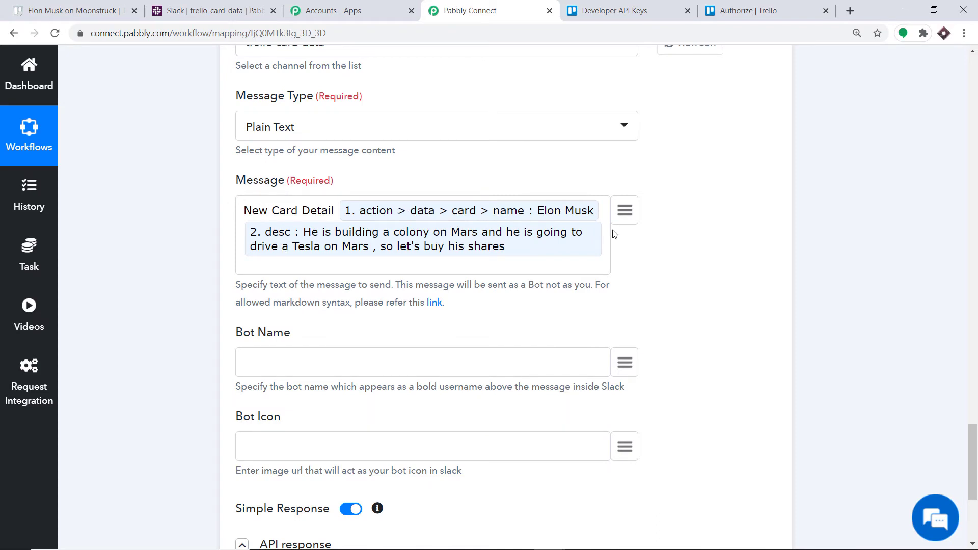
scroll(327, 234, down, 3)
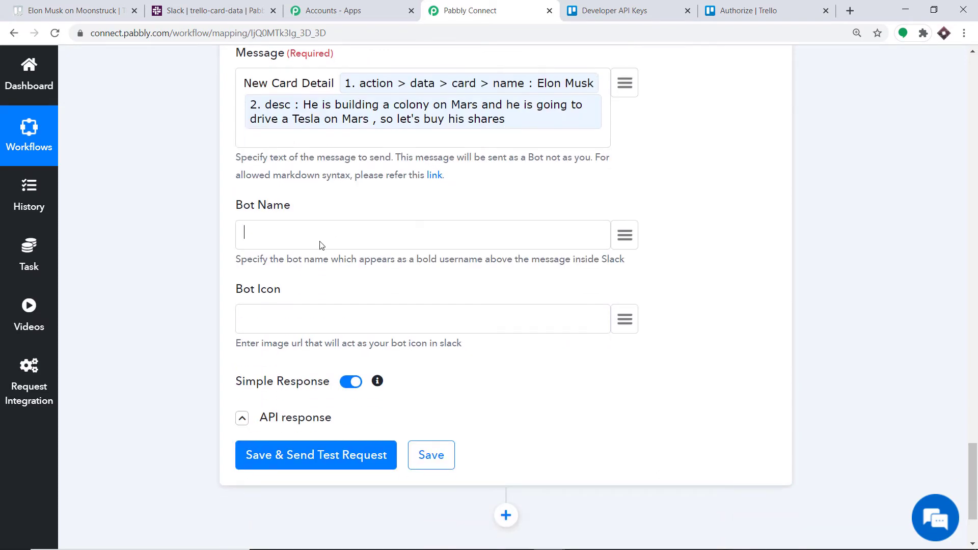
text(icheal)
scroll(315, 309, down, 1)
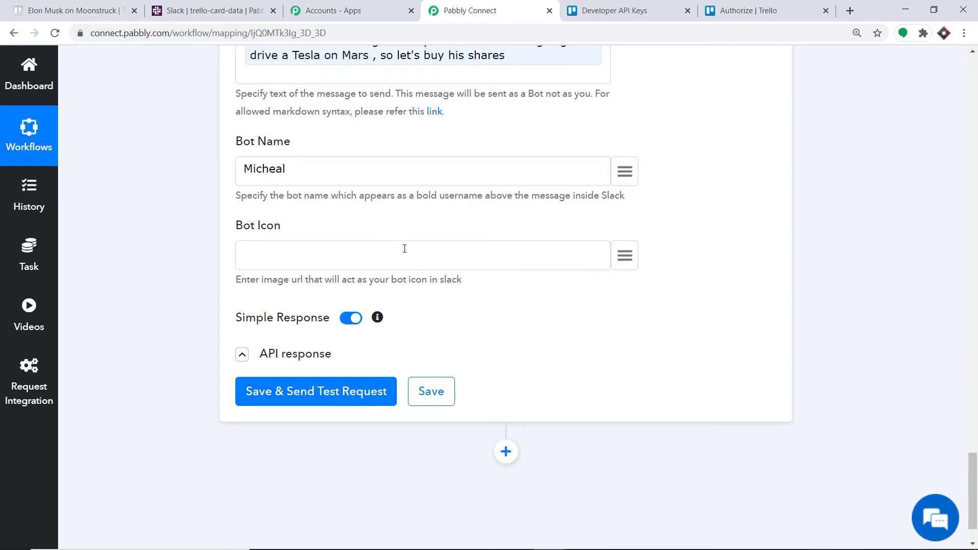
click(305, 392)
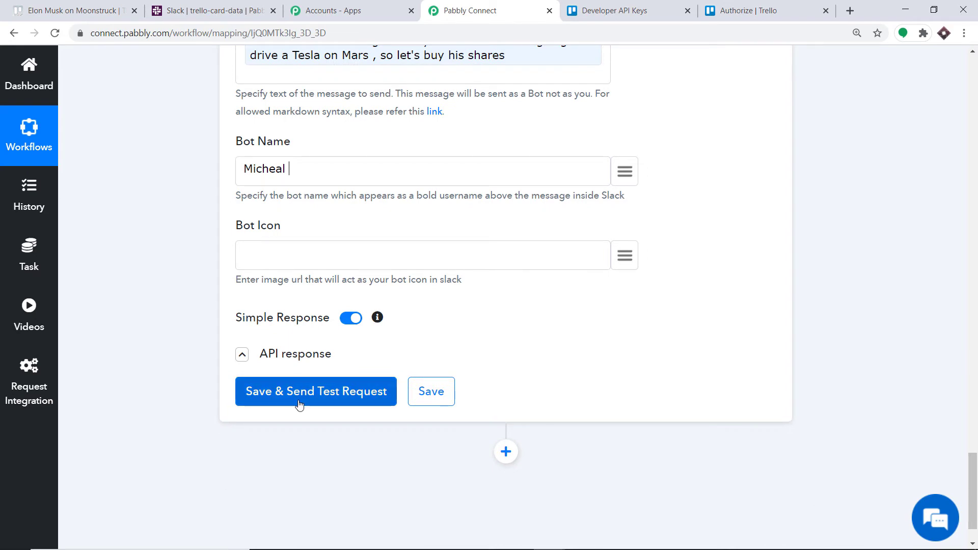
click(299, 404)
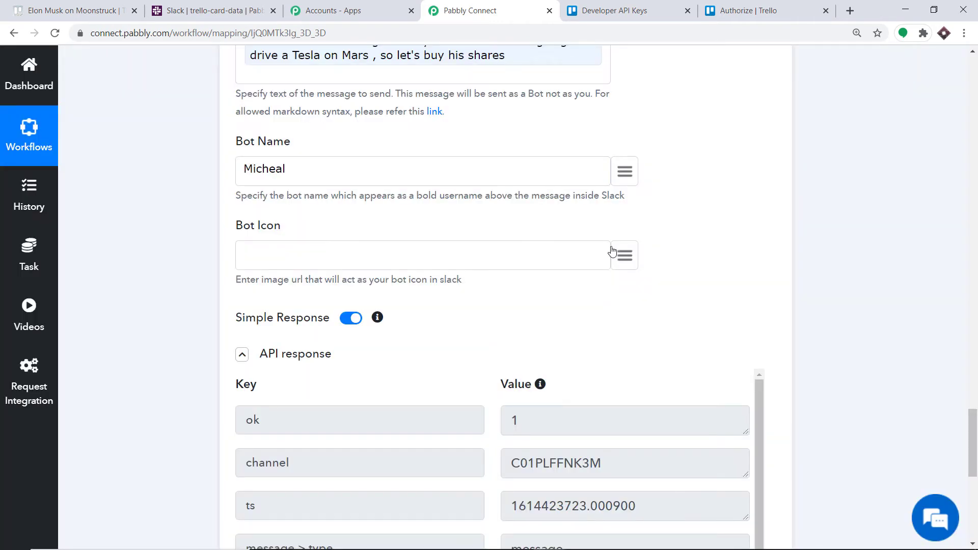
Review the new API response and check how the resent message reads in the Slack channel
scroll(612, 251, down, 6)
scroll(566, 250, down, 3)
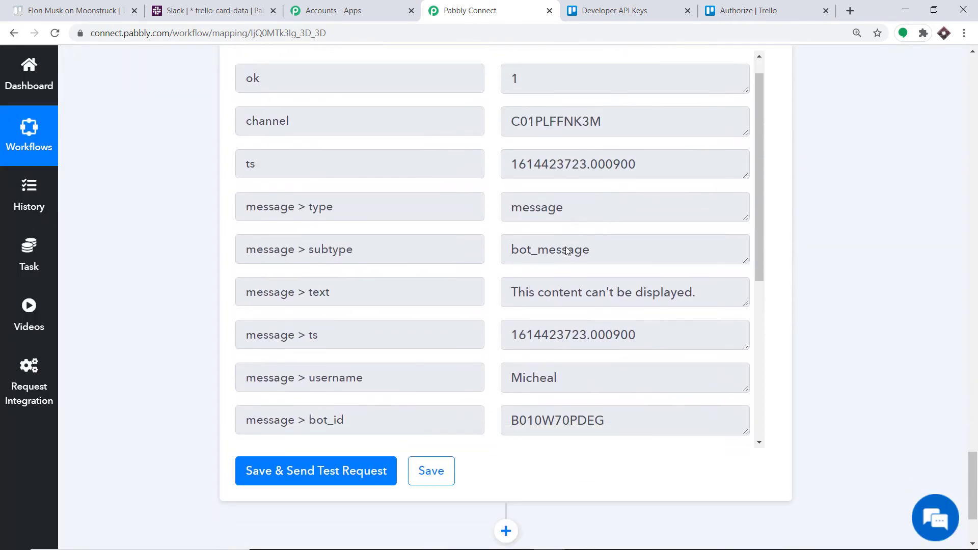
click(229, 7)
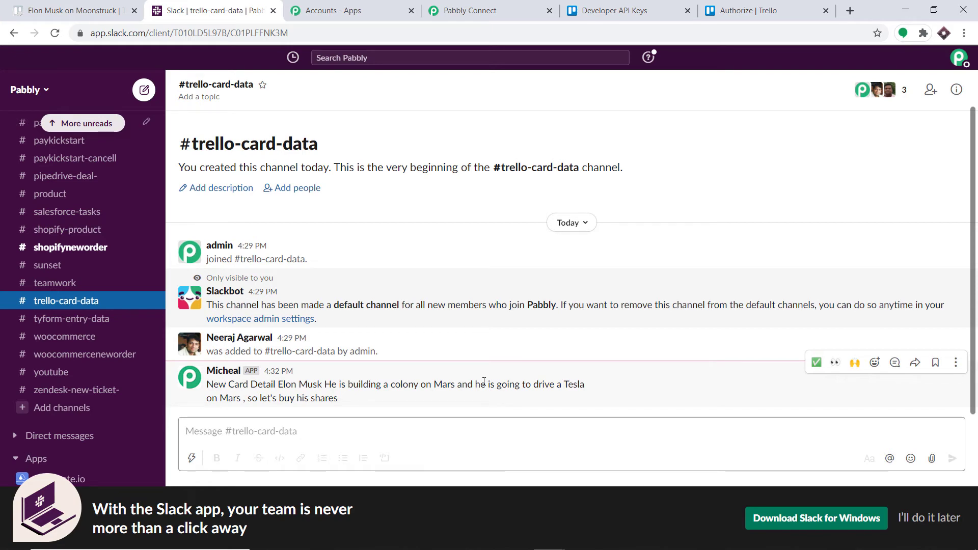
Switch to the Moonstruck board in Trello, add a card titled "Jeff Bezos" to the Capricon list and open it
click(72, 4)
click(712, 92)
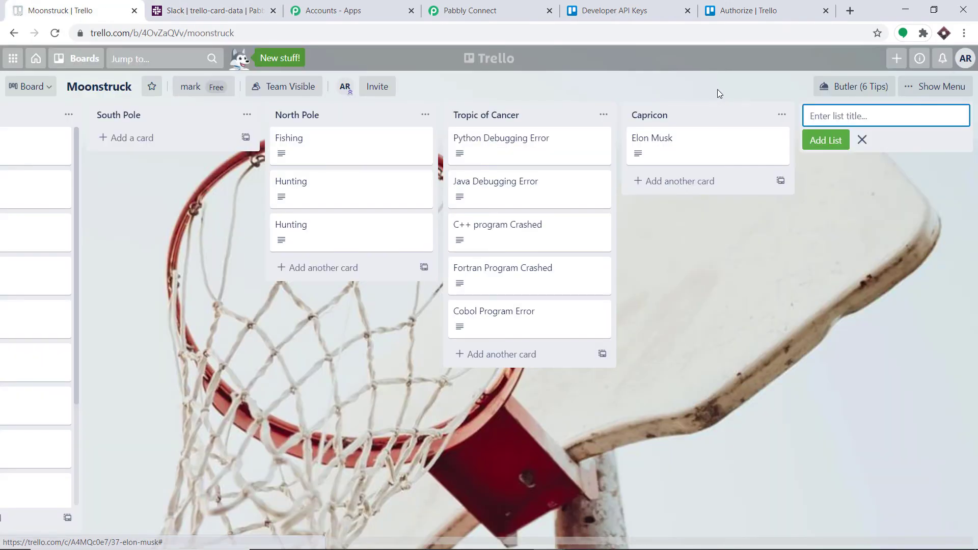
click(673, 183)
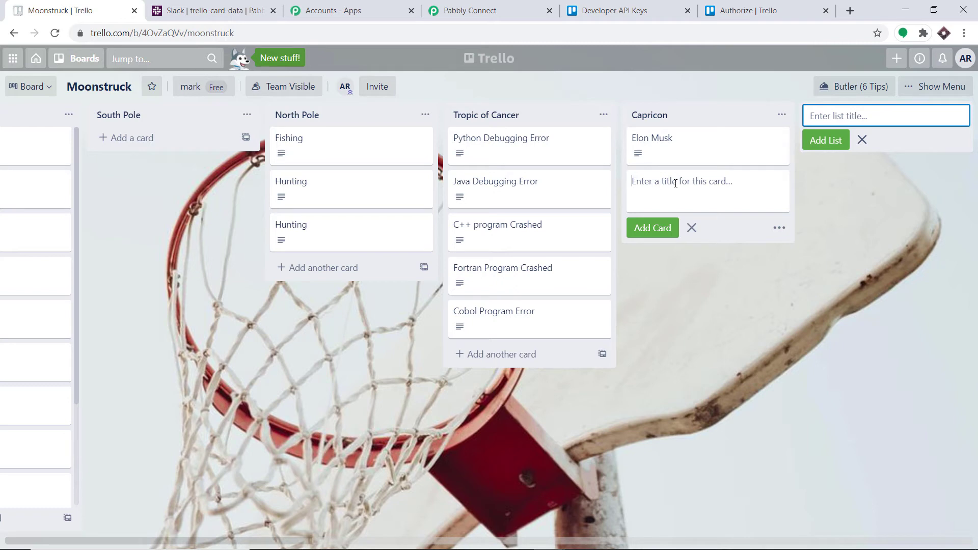
text(Jeff Bezos)
click(665, 228)
click(703, 187)
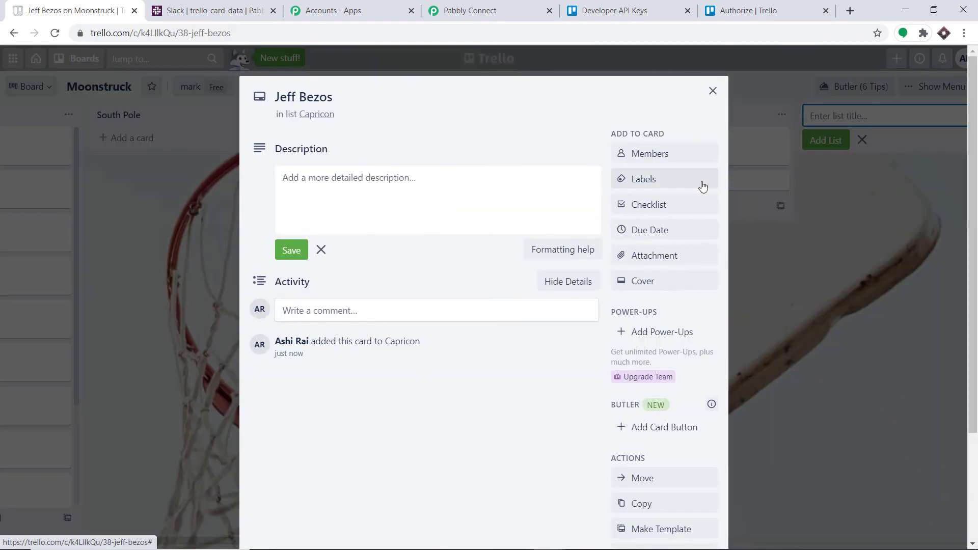
Write the card description "The Amazon is overvalued, so the shares has to be shorted and other reason is the Amazon taxi programme is not working"
click(362, 175)
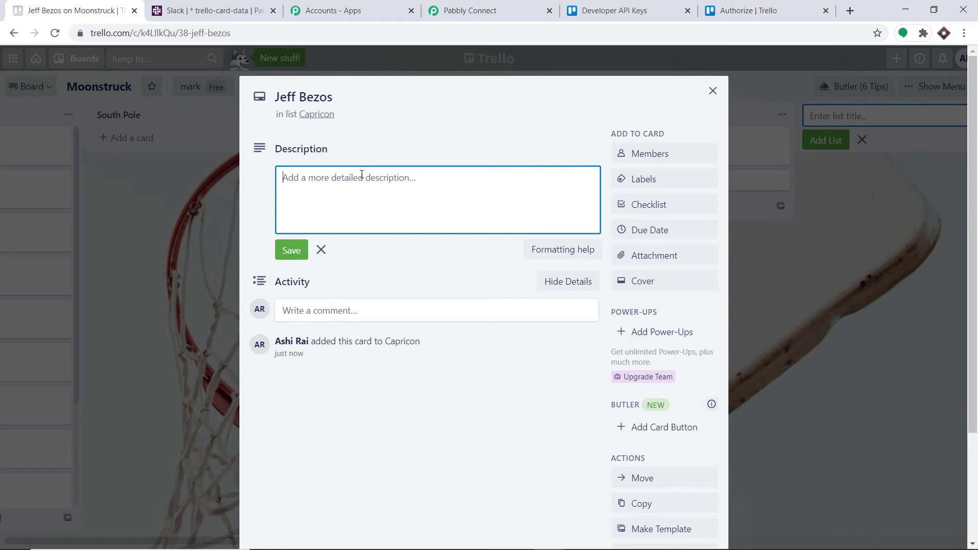
text(The )
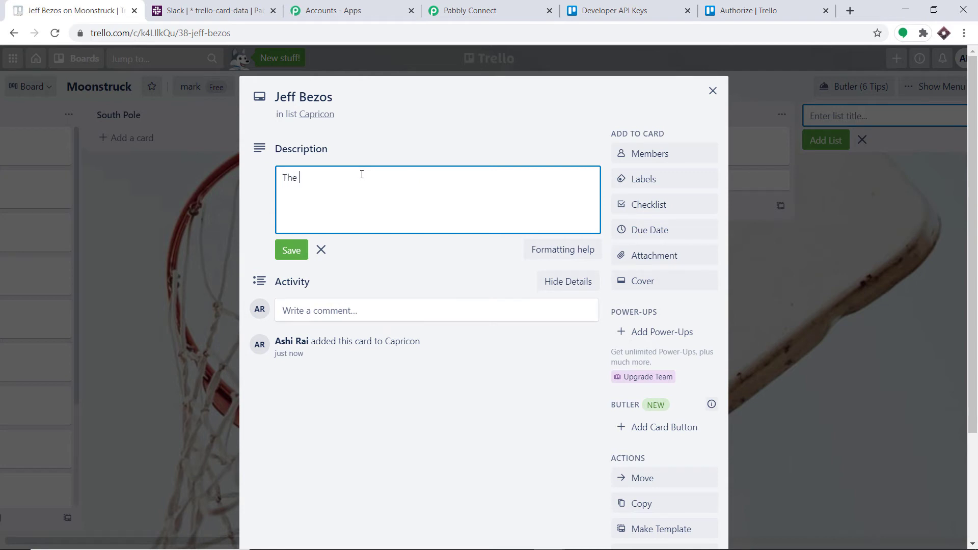
text(Amazon is overvalued)
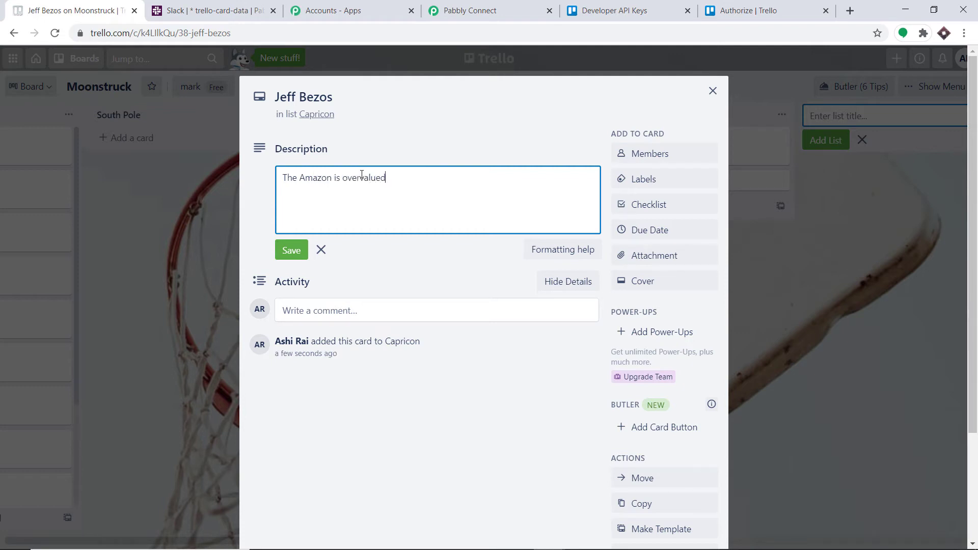
text(, so the shares has to be shorted )
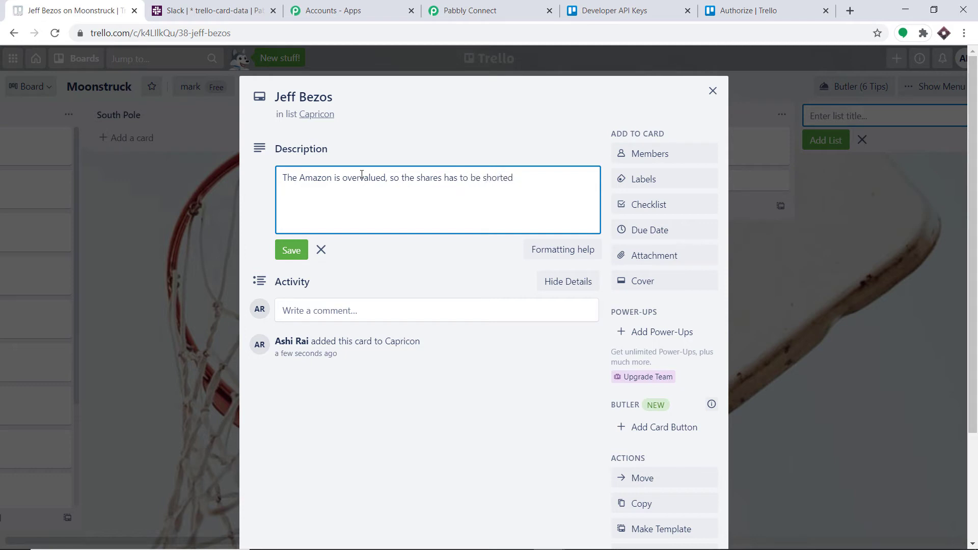
text(and other reason is the Amazon)
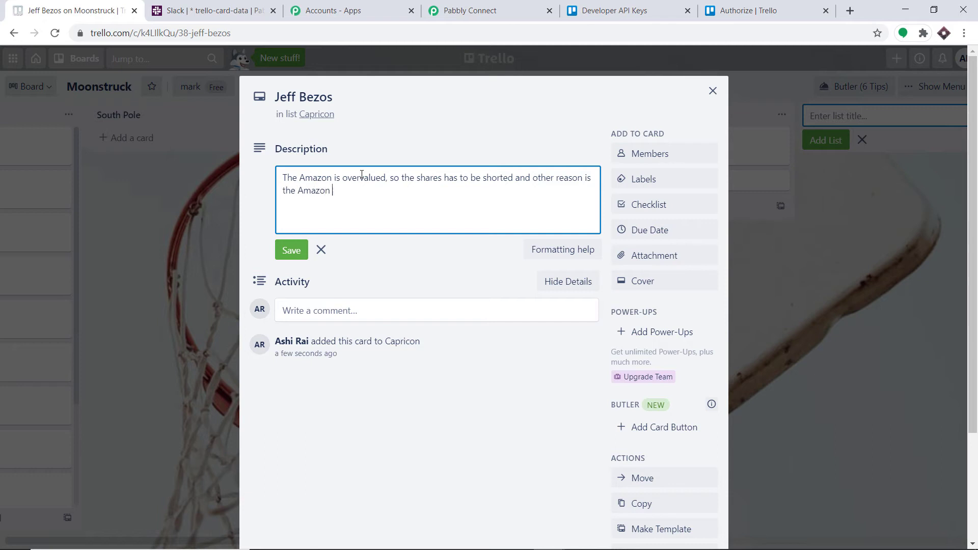
text( taxi programme is not wo)
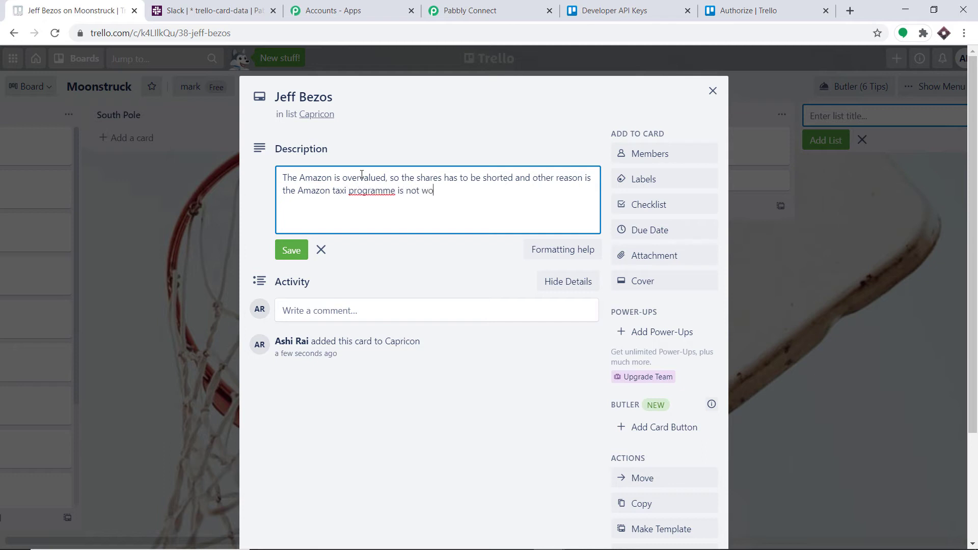
text(rking)
Replace "programme" with "initiative" in the card description, save it and switch to Slack to check for the card's message
right_click(368, 192)
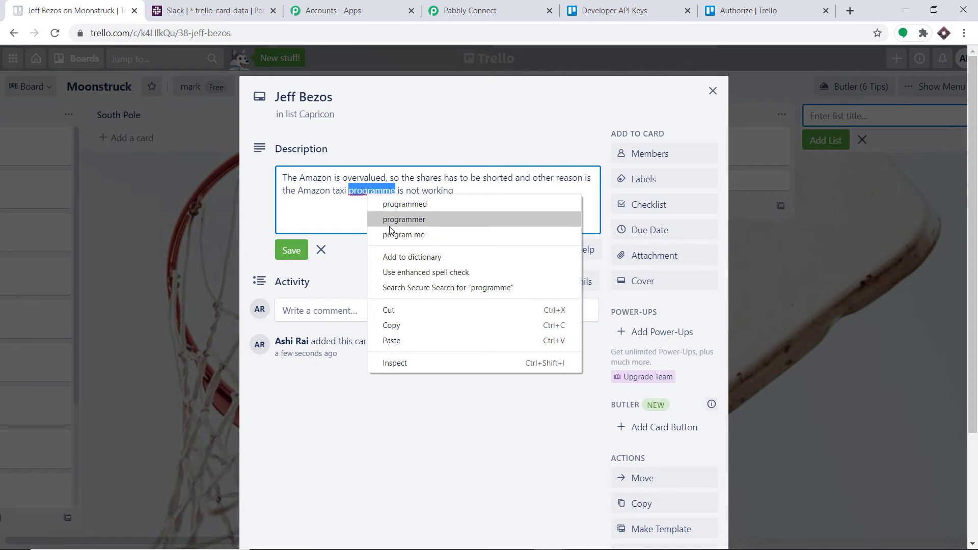
click(384, 219)
click(383, 195)
key(BackSpace)
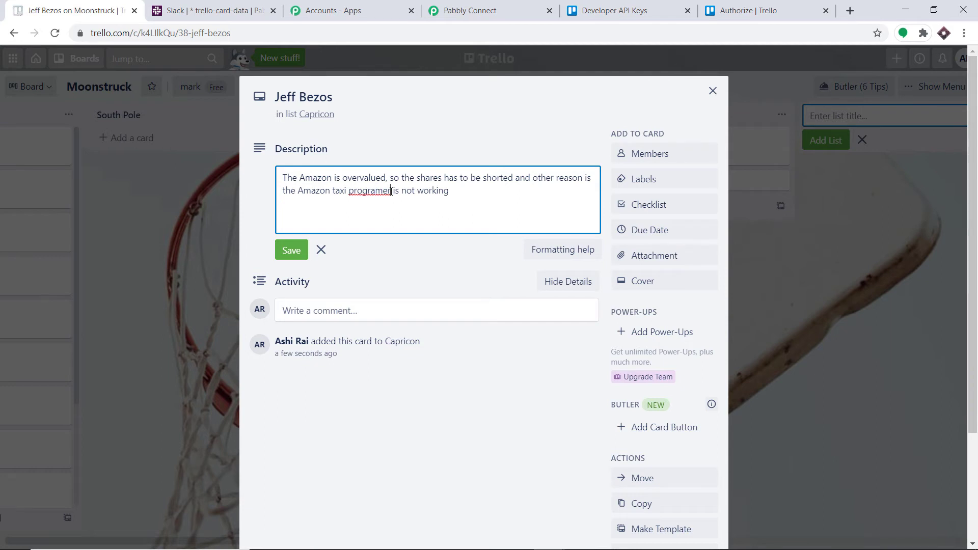
key(BackSpace)
key(BackSpace)
key(BackSpace)
key(BackSpace)
key(BackSpace)
key(BackSpace)
key(BackSpace)
key(BackSpace)
key(BackSpace)
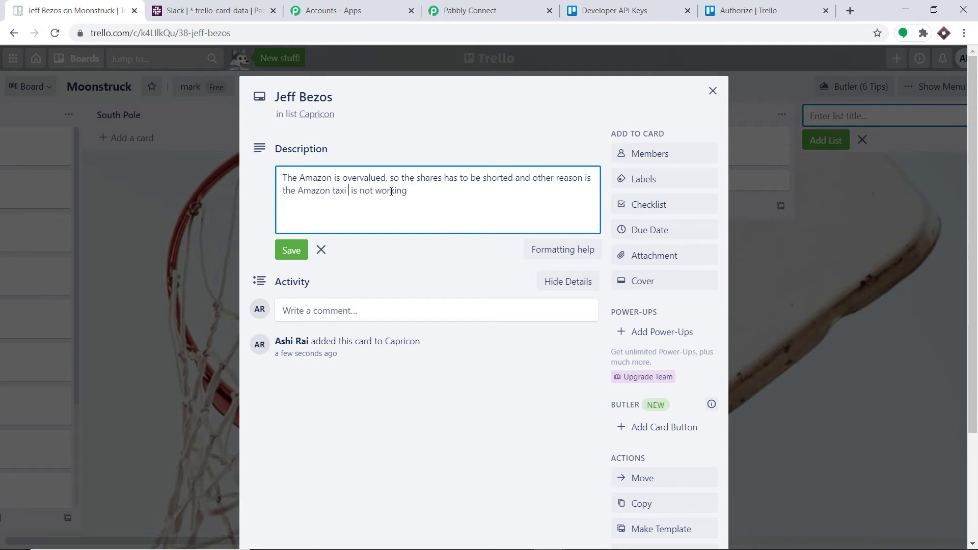
text(initiative i)
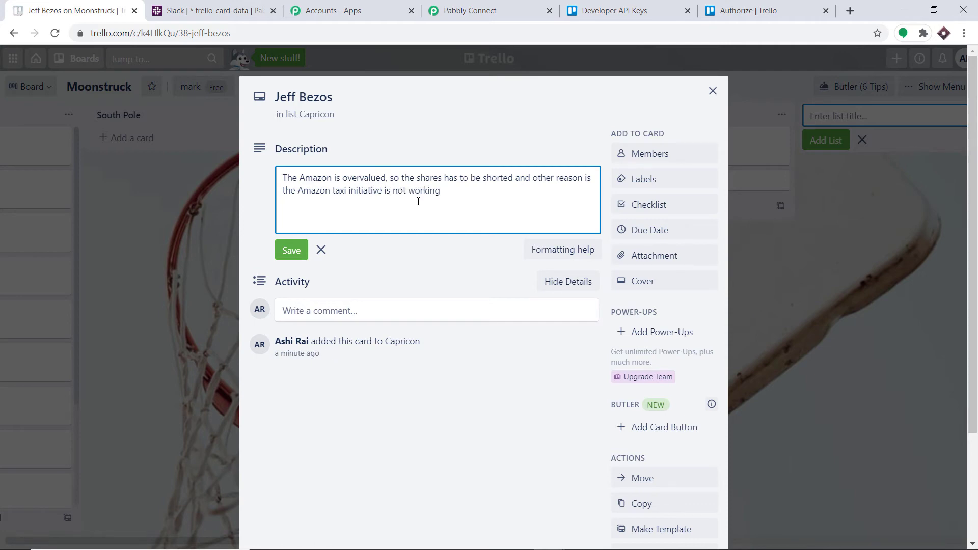
click(289, 254)
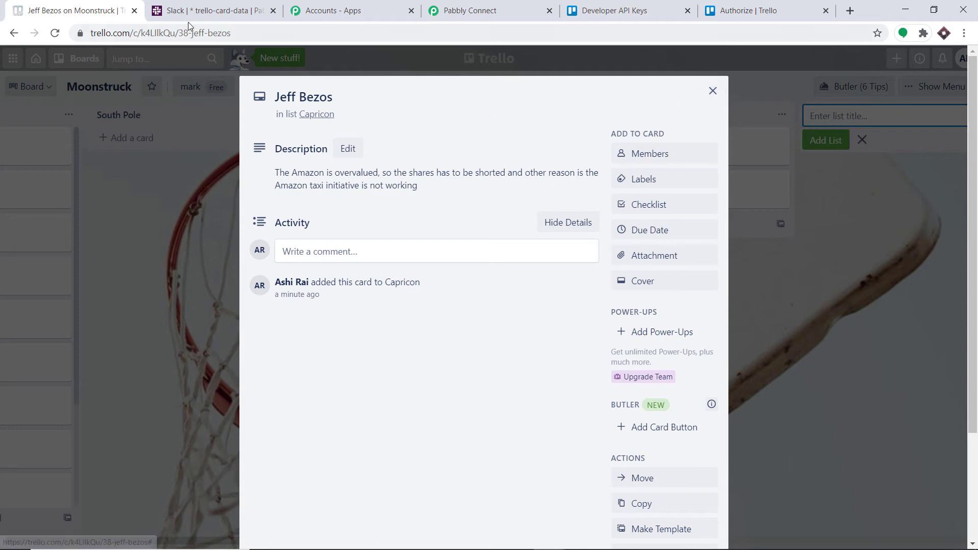
click(202, 12)
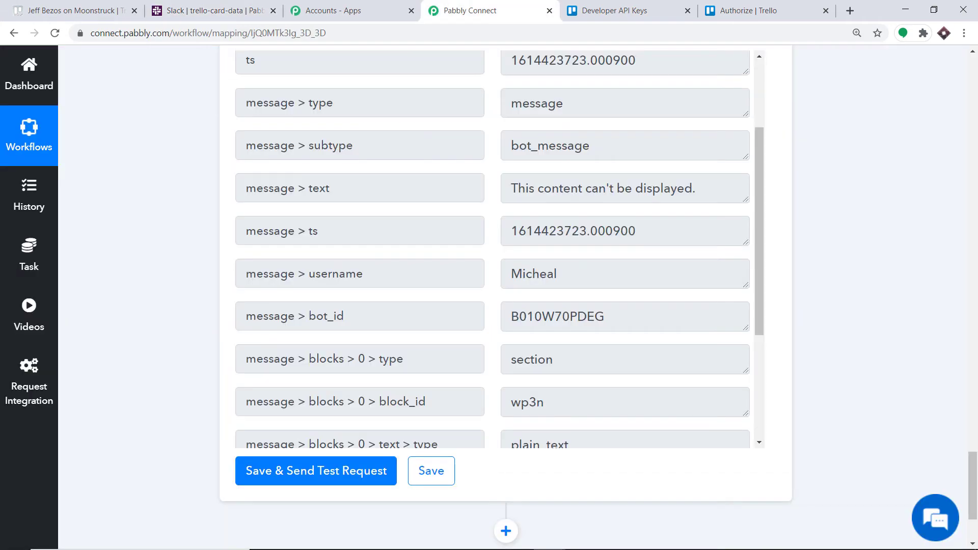
In Pabbly Connect, insert a Delay action between the trigger and the Trello: Get Card Details action
scroll(506, 295, down, 6)
drag(974, 379, 976, 196)
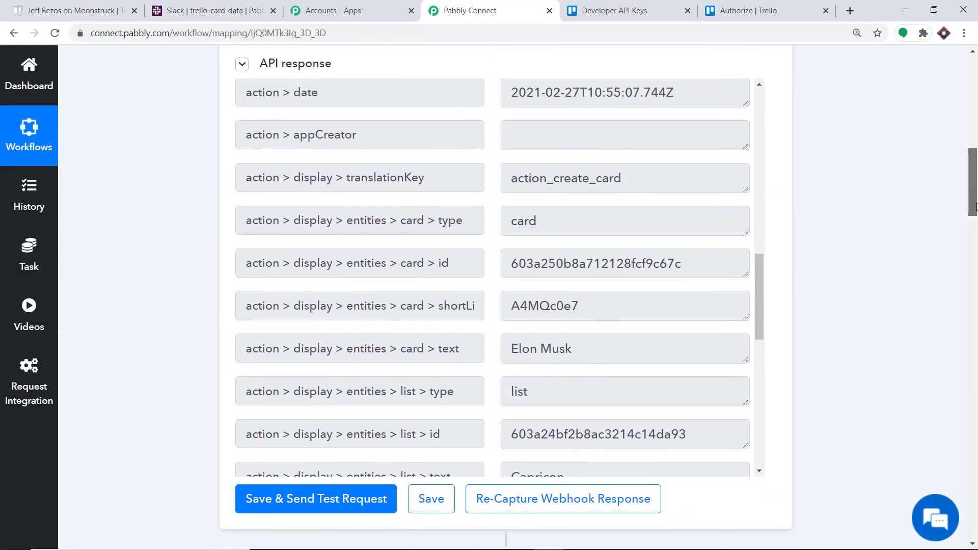
scroll(976, 195, down, 5)
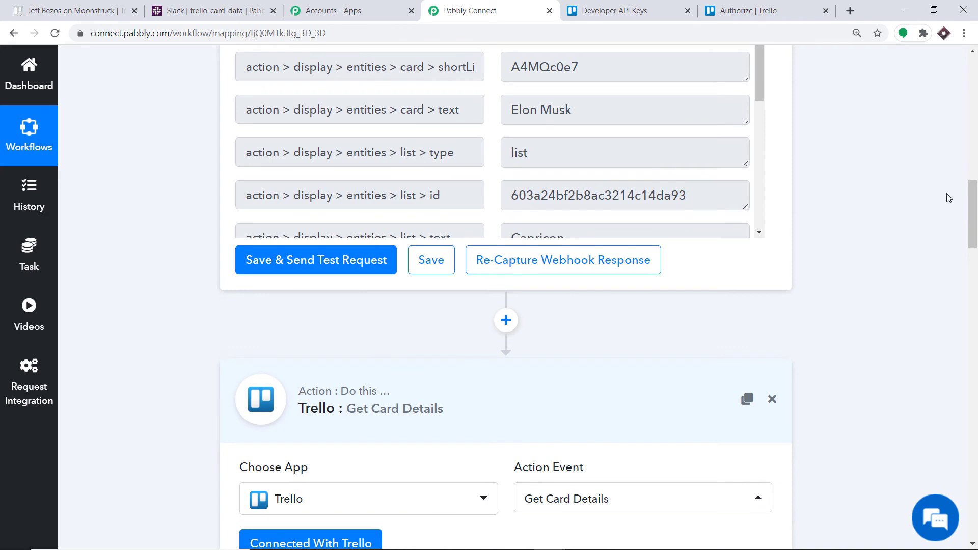
drag(973, 200, 973, 203)
click(506, 292)
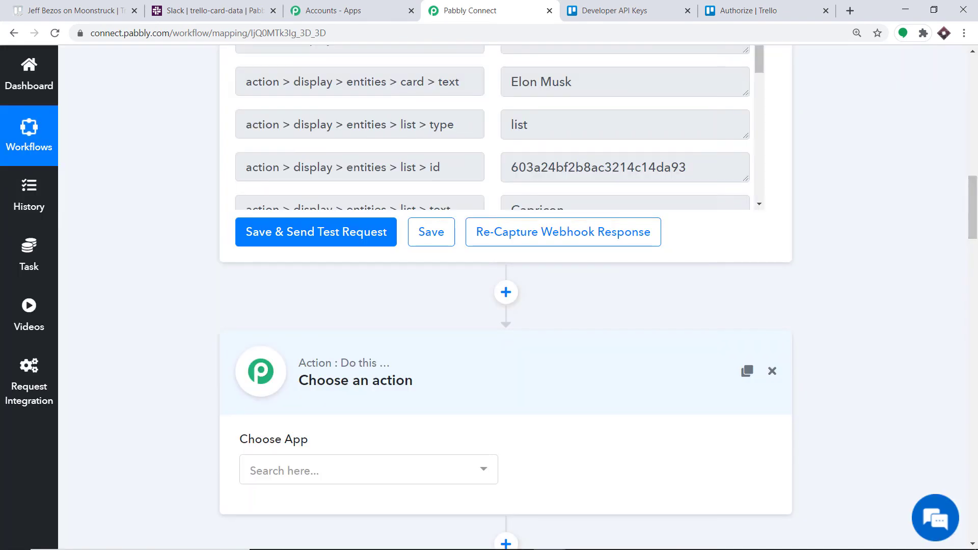
drag(975, 216, 976, 229)
scroll(976, 229, down, 2)
click(334, 243)
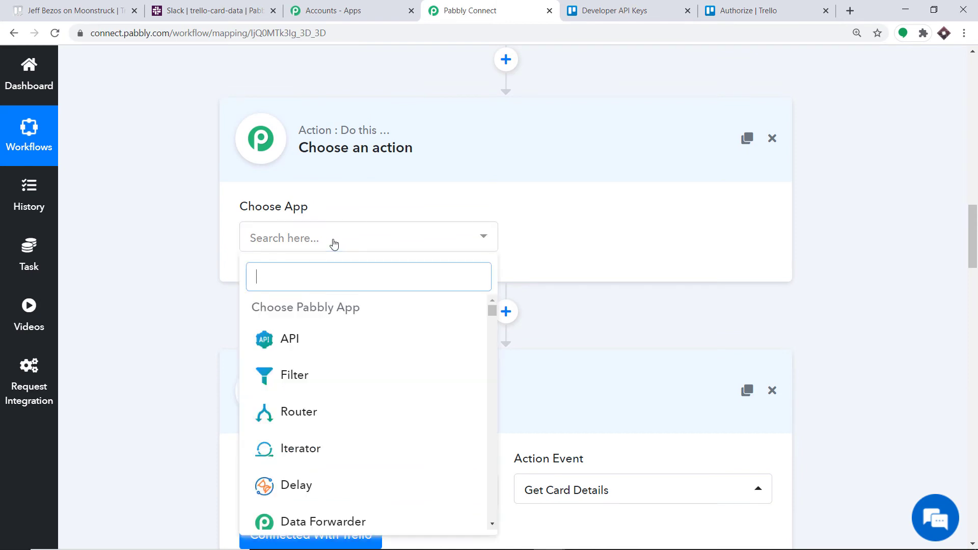
text(delay)
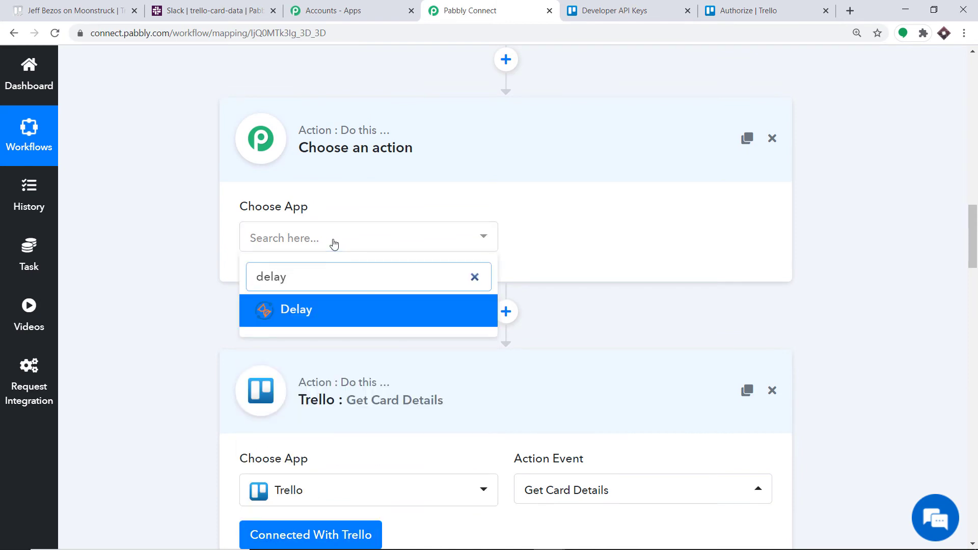
click(352, 308)
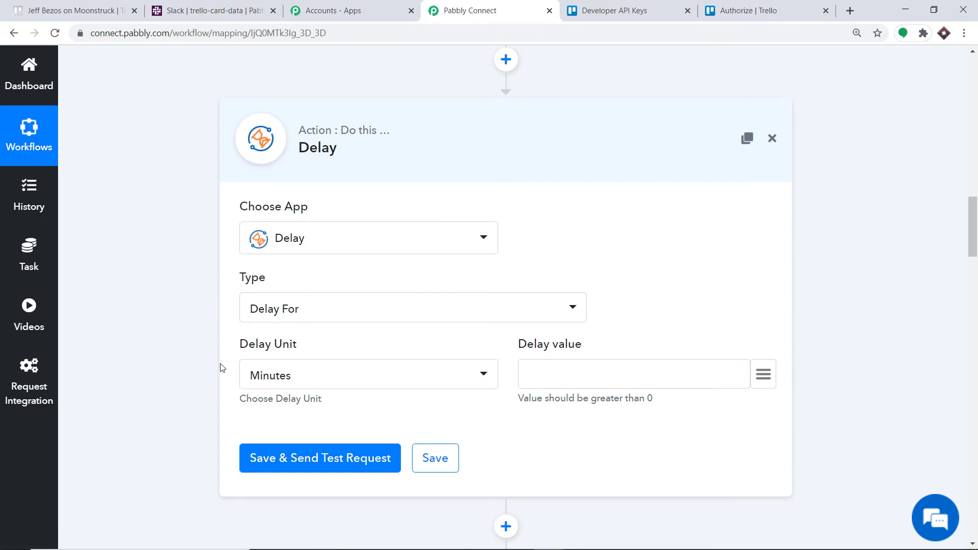
Set the Delay action's value to 1 minute, then save it and send a test request
click(548, 373)
text(1)
scroll(557, 310, down, 2)
click(295, 337)
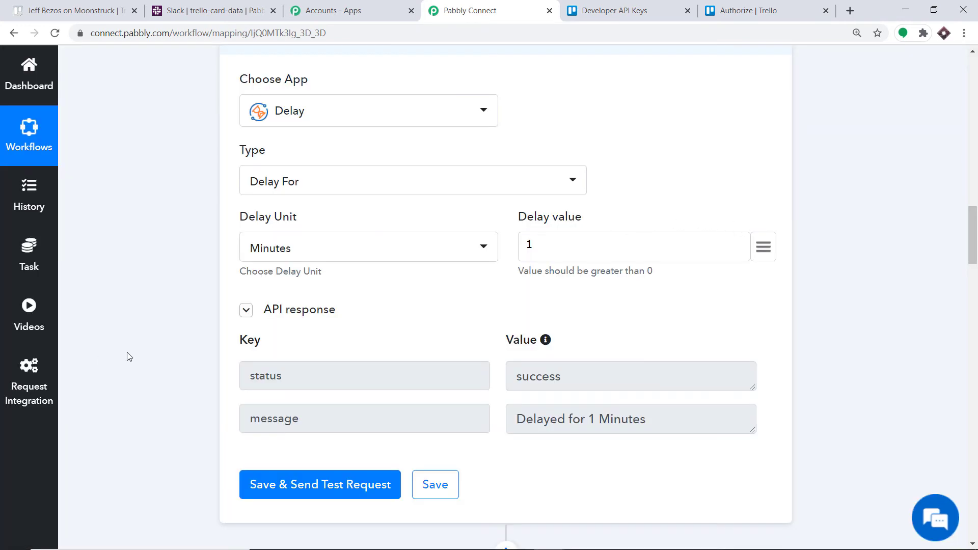
Save the existing credentials again for the Trello: Get Card Details action and the Slack: Send Channel Message action
scroll(603, 355, down, 1)
scroll(604, 355, down, 10)
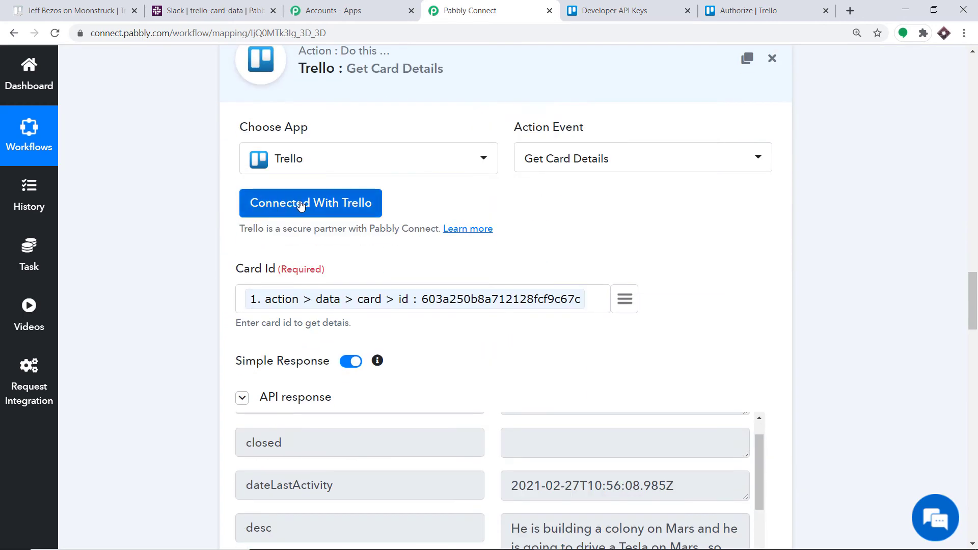
click(301, 204)
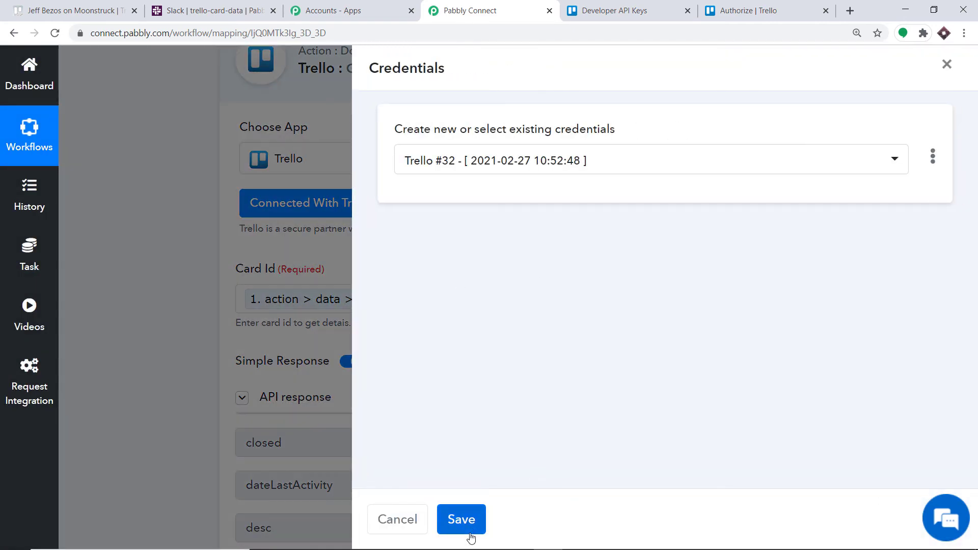
click(461, 520)
scroll(373, 276, down, 10)
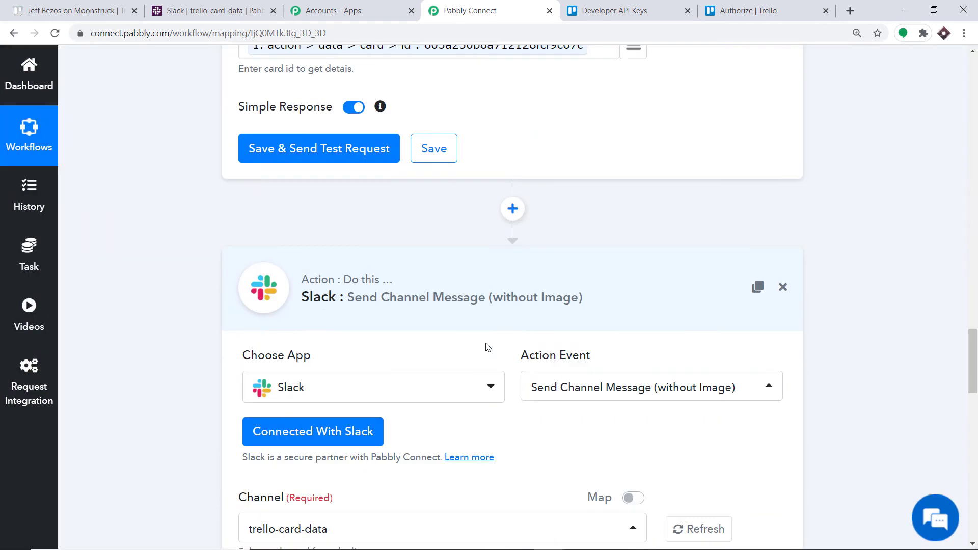
click(331, 190)
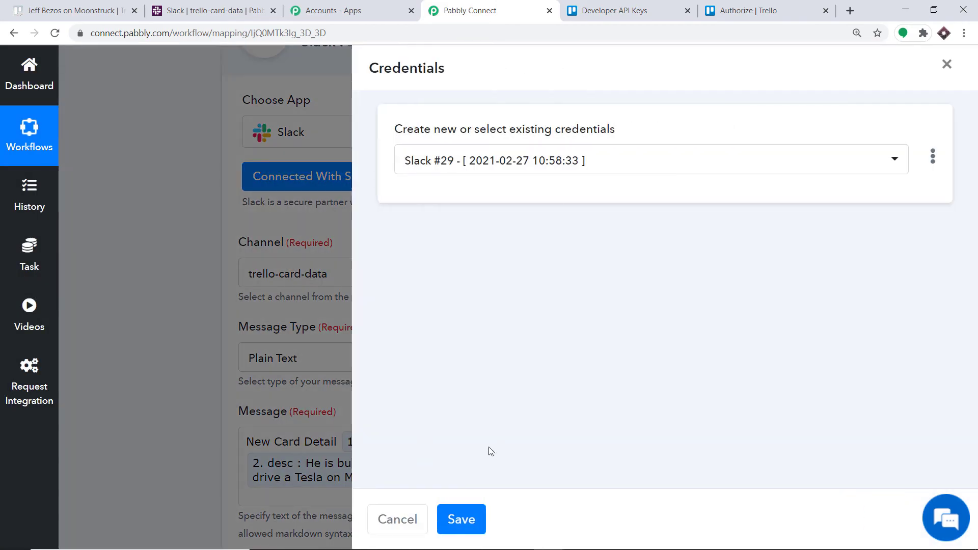
click(461, 520)
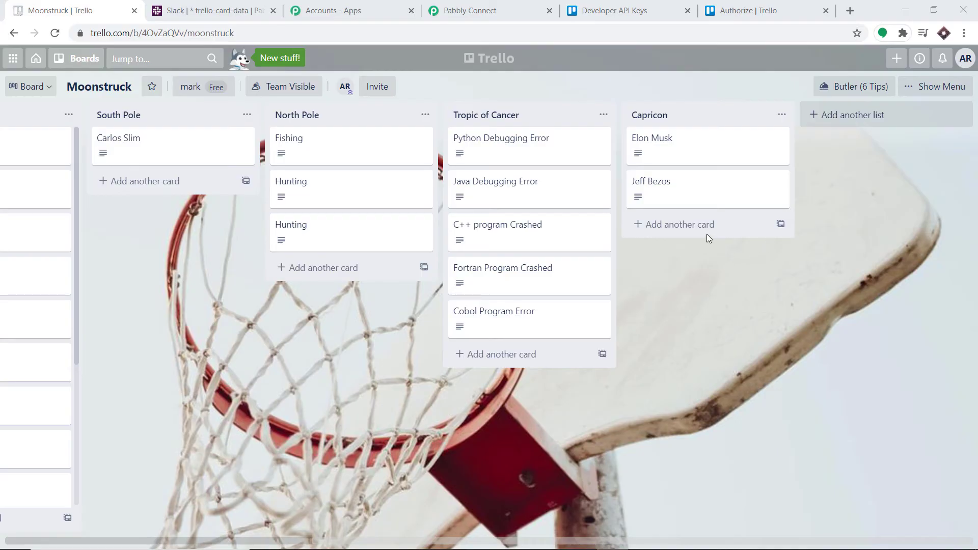
On the Moonstruck board in Trello, add a card titled "Bill Gates" to the Capricon list and open it
click(703, 227)
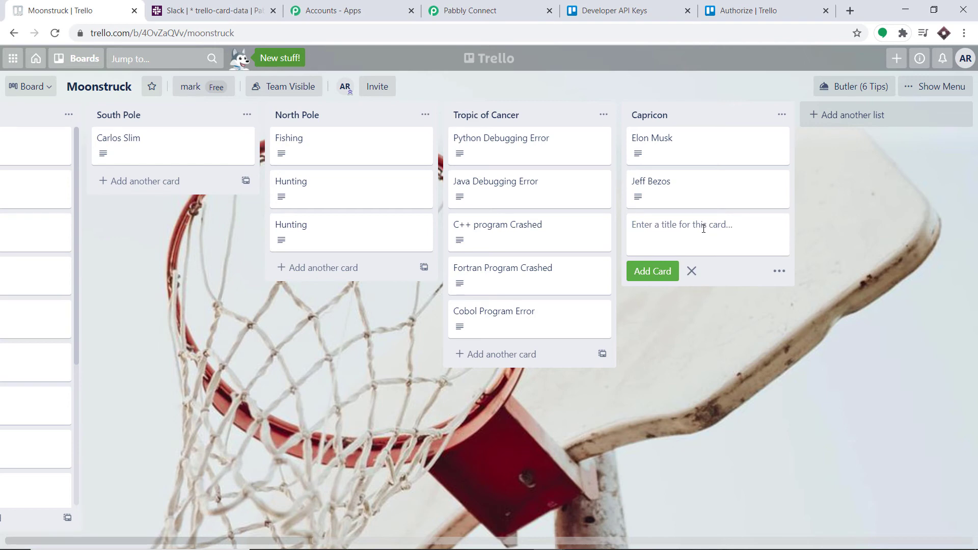
text(Bill Gates)
click(652, 272)
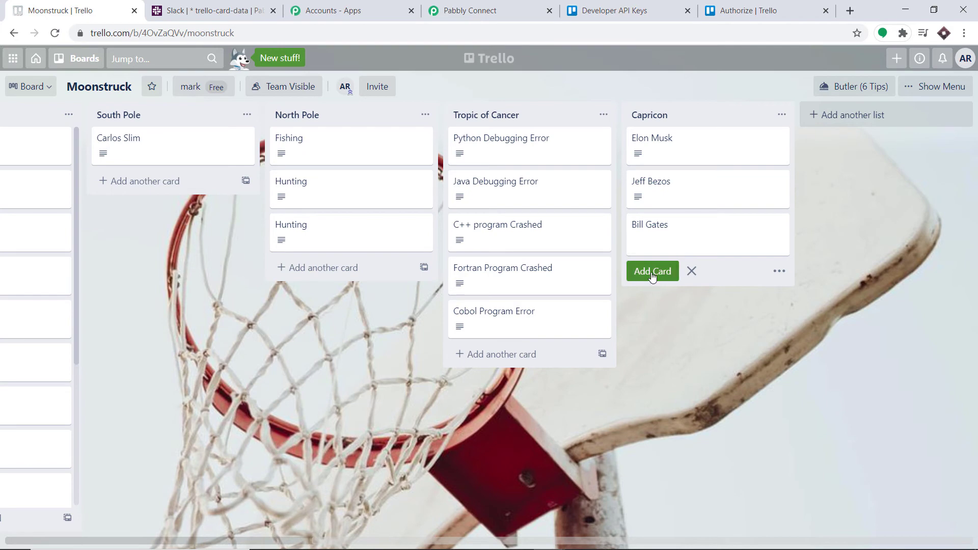
click(679, 228)
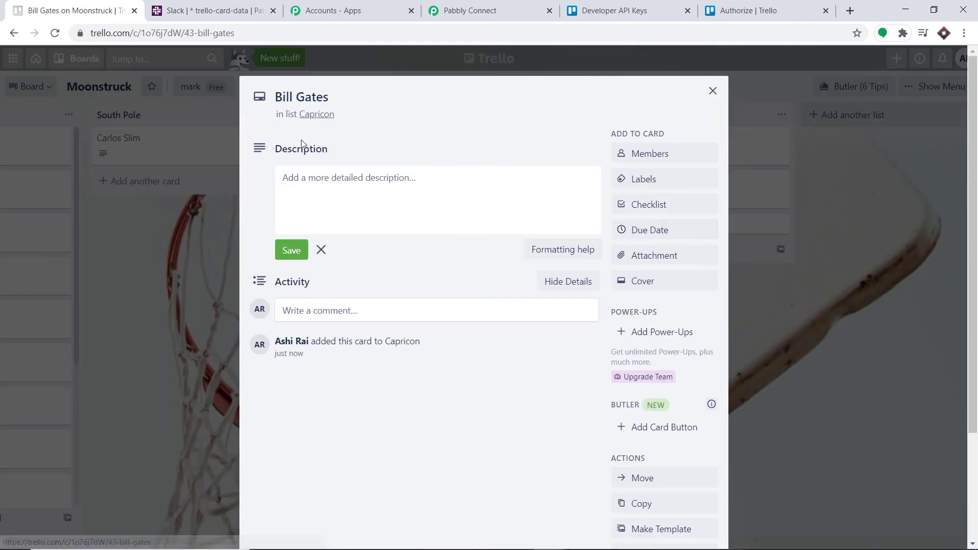
Save the card description "Windows 10 is boring , please brings Windows 20", close the card and switch to Slack to check trello-card-data
click(335, 169)
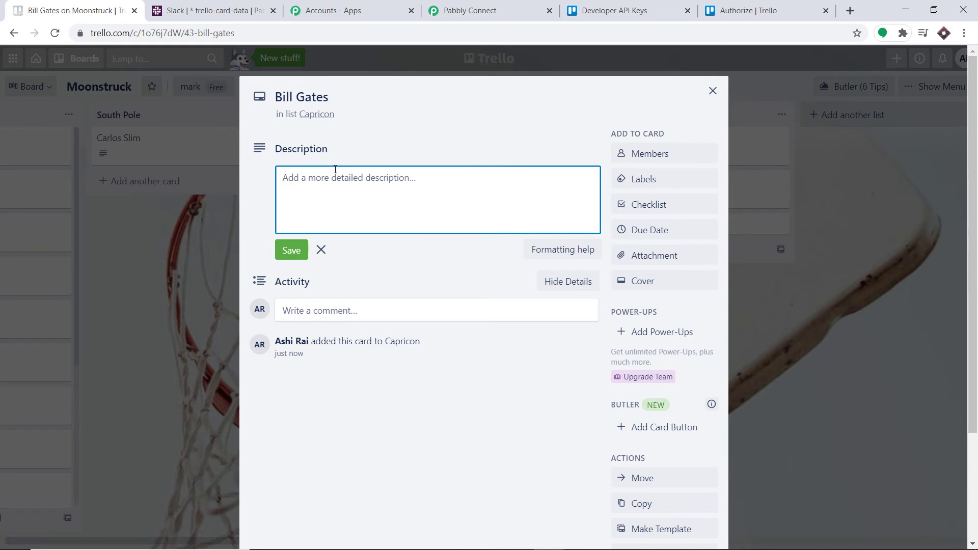
text(Window)
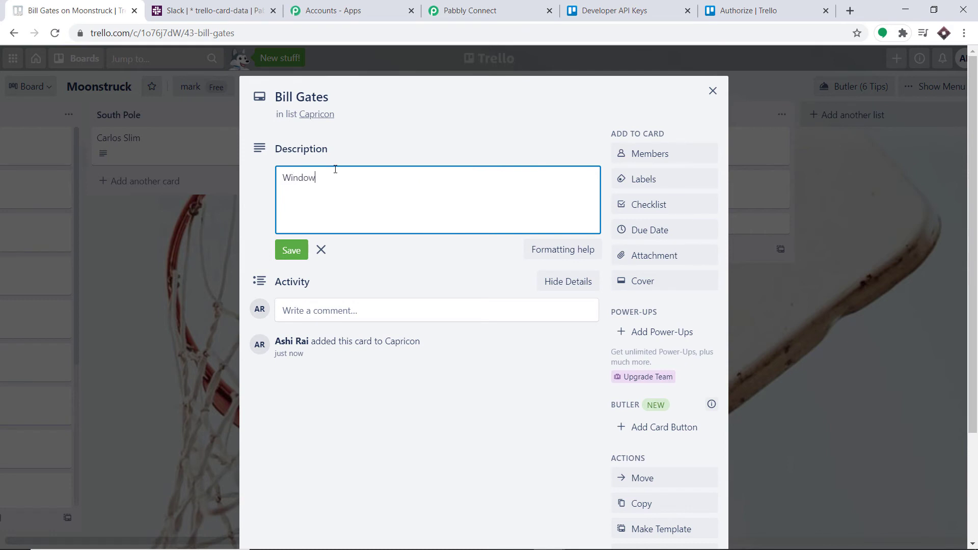
text(s 20)
key(BackSpace)
key(BackSpace)
key(BackSpace)
text(10 is bor)
text(g , please brings Windows 20)
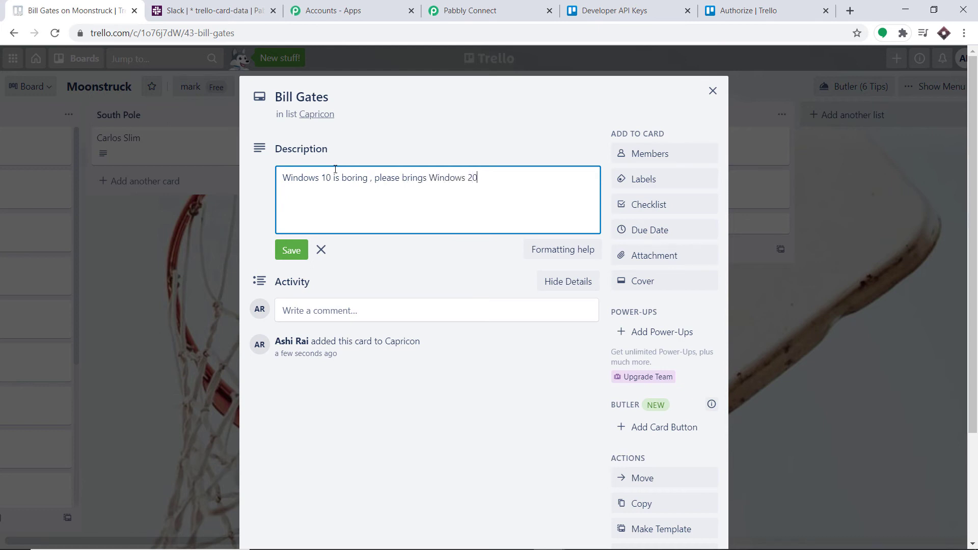
click(292, 251)
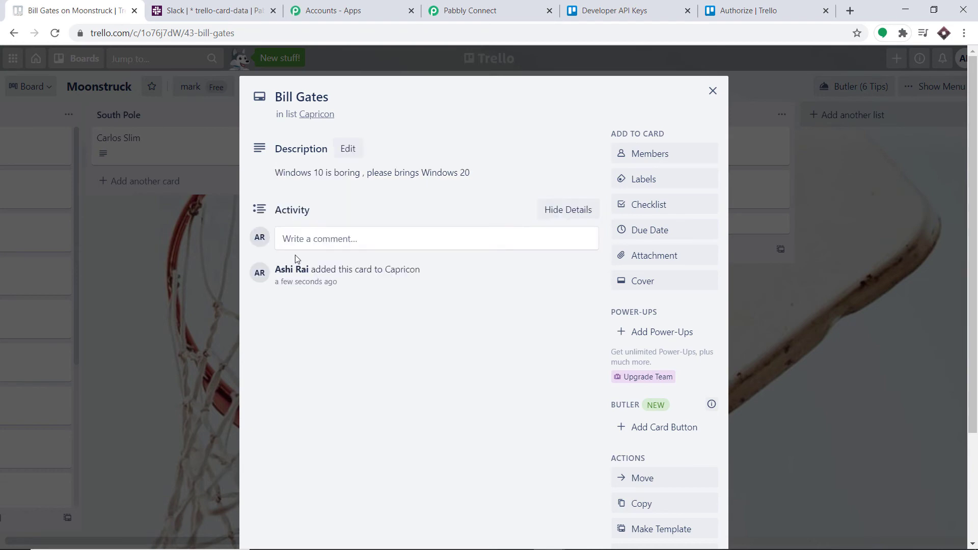
click(762, 249)
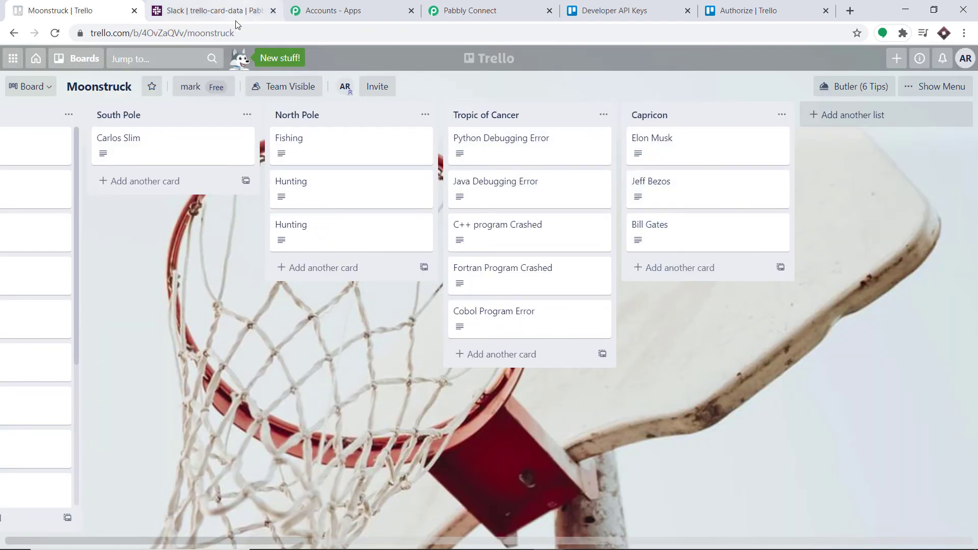
click(216, 4)
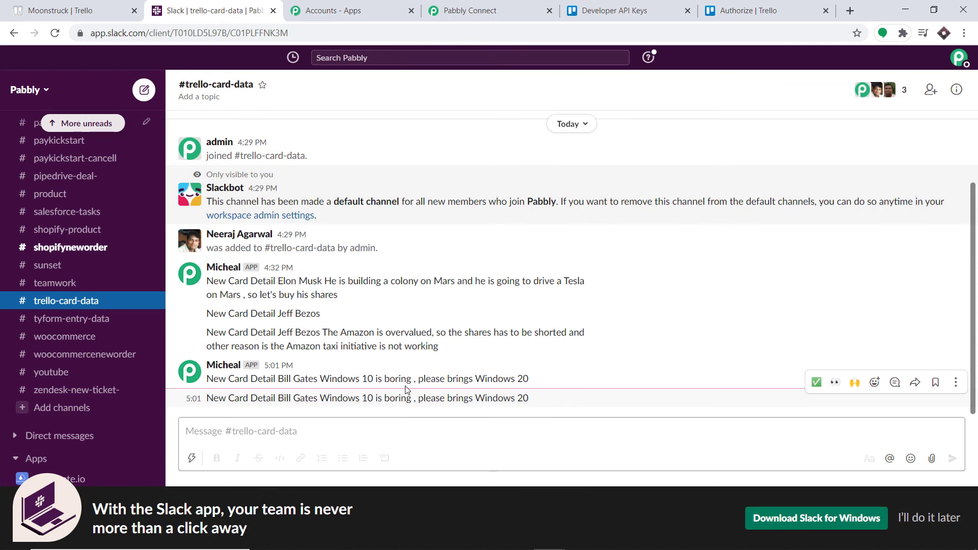
In Pabbly Connect's task history, examine the latest run's Trello: New Card data, especially the action type, and compare with the Slack messages
click(485, 7)
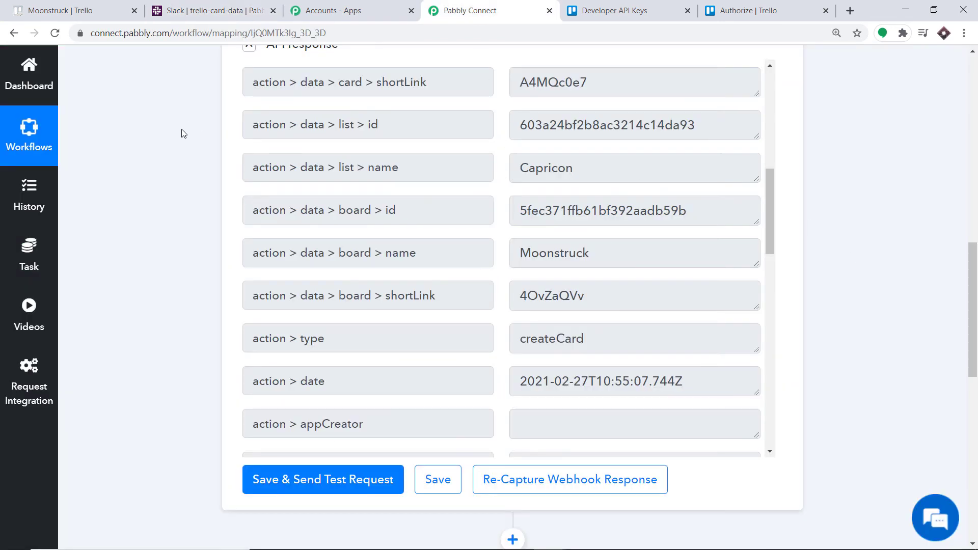
click(40, 191)
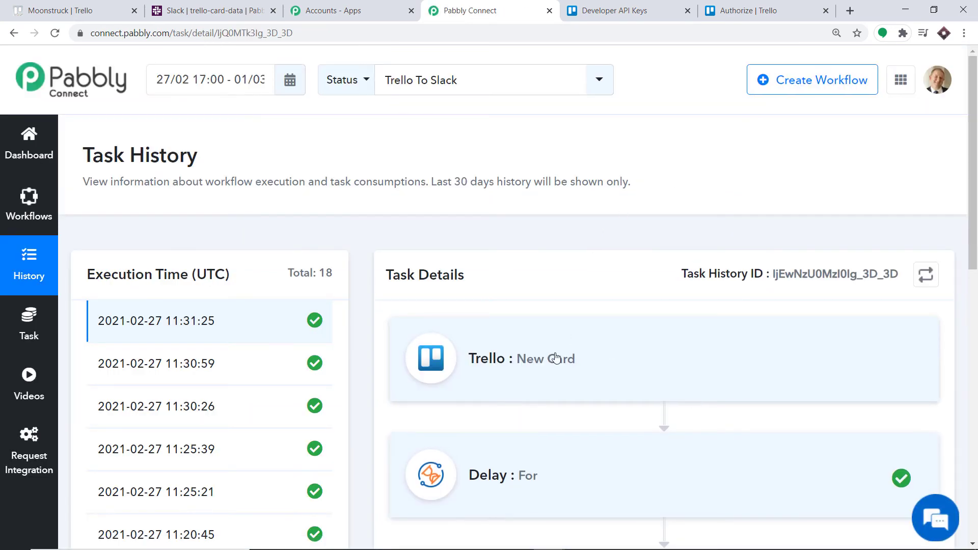
click(599, 362)
scroll(800, 255, down, 5)
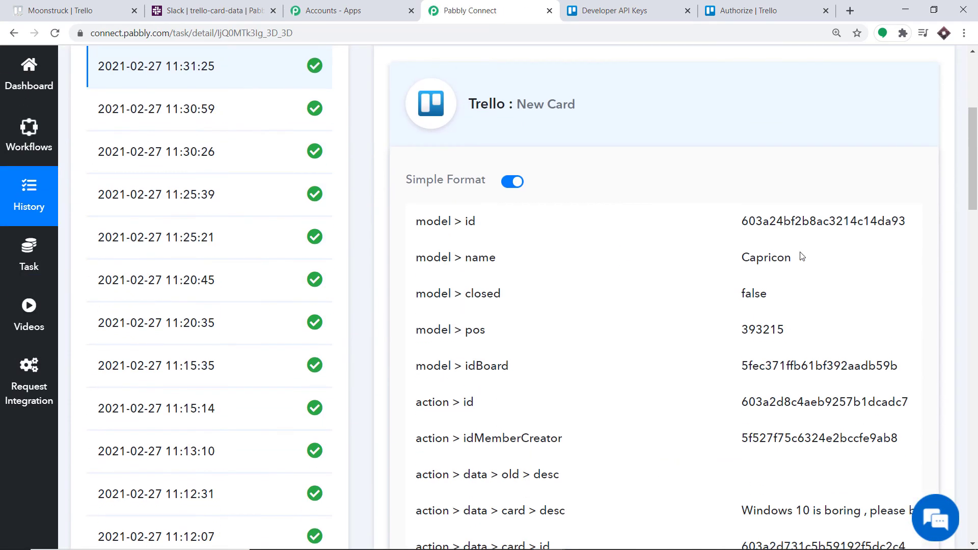
scroll(801, 255, down, 12)
scroll(803, 249, down, 1)
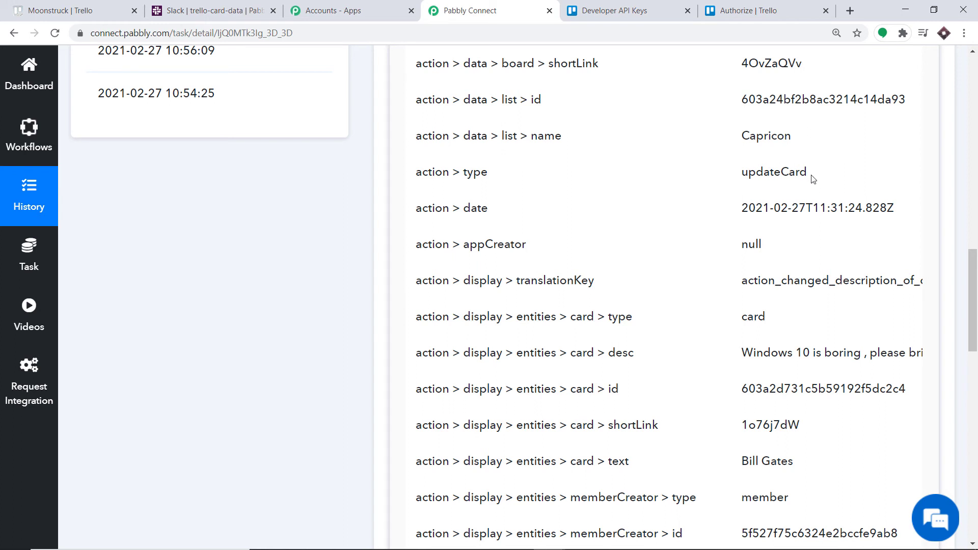
click(176, 4)
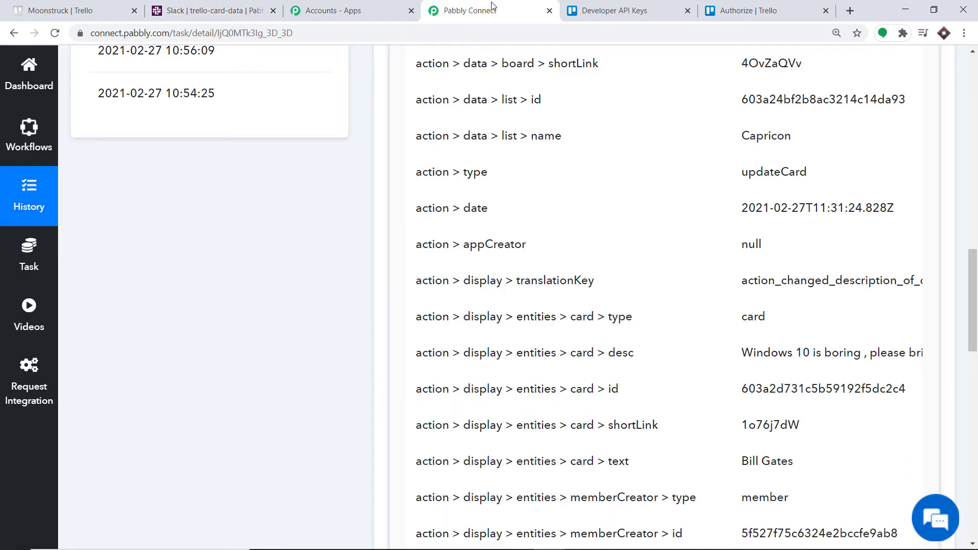
click(492, 8)
scroll(735, 168, up, 12)
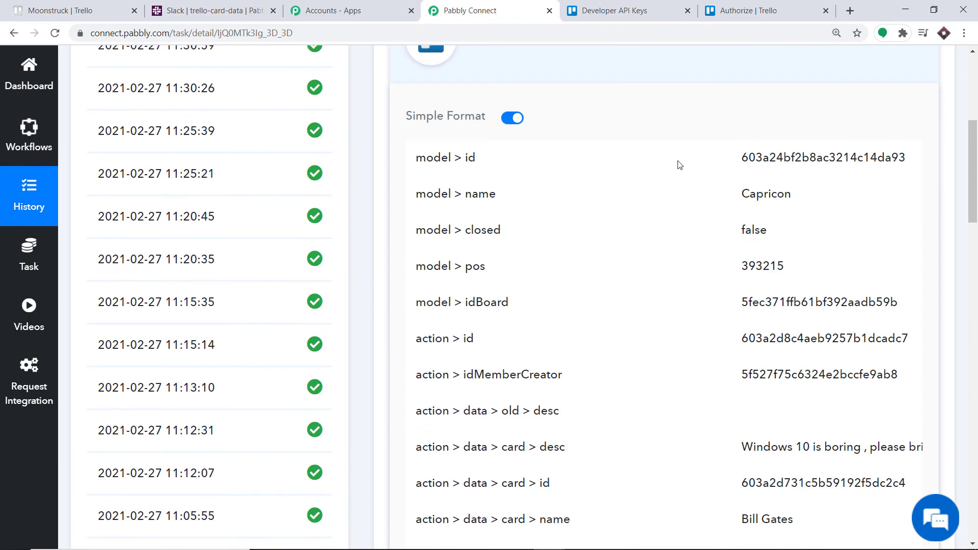
scroll(550, 187, up, 2)
scroll(549, 189, up, 1)
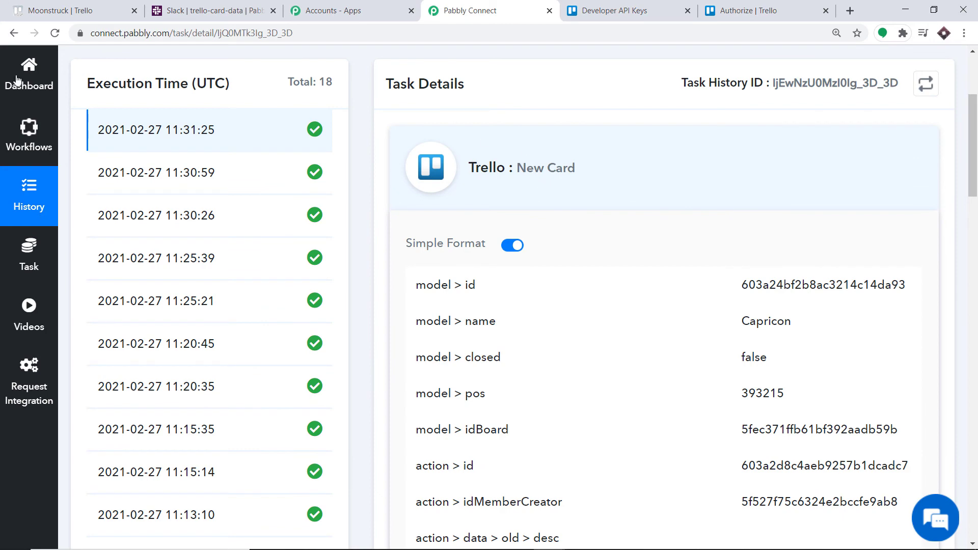
Reopen the Trello To Slack workflow and insert a Filter action between the trigger and the Delay action
click(3, 86)
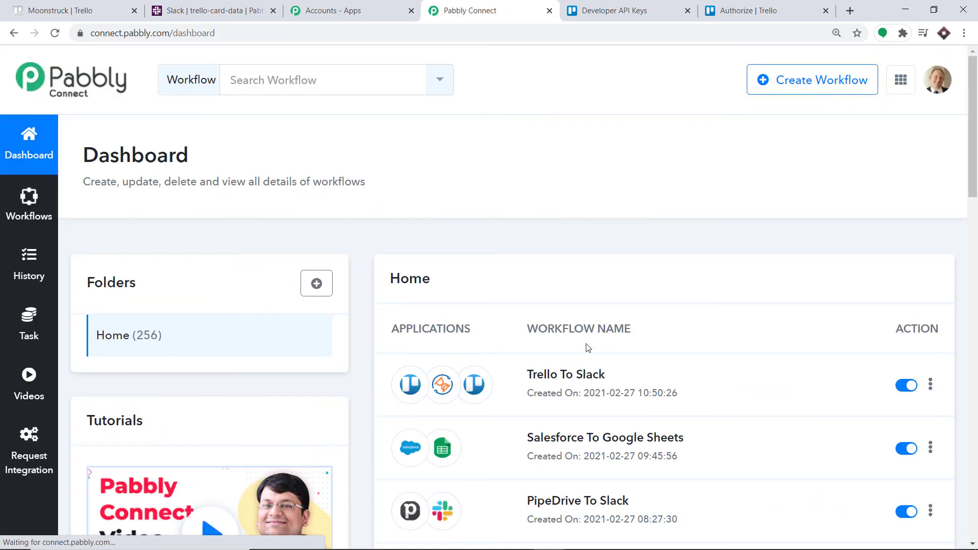
click(578, 371)
scroll(566, 168, down, 6)
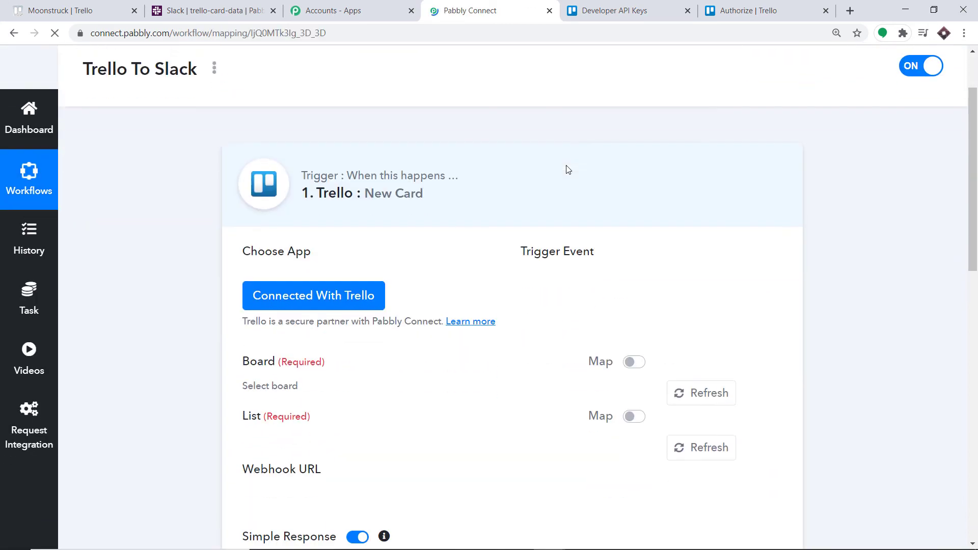
scroll(567, 172, down, 3)
click(516, 328)
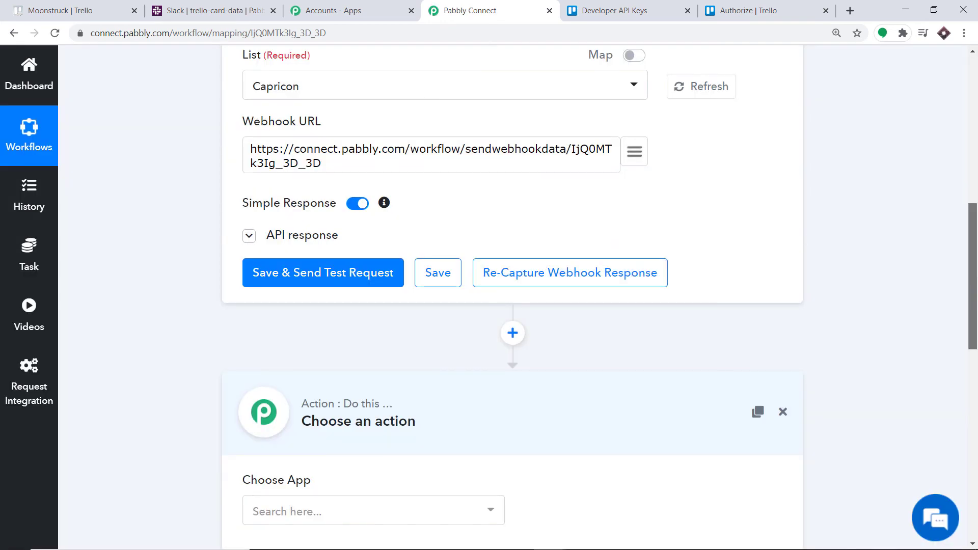
drag(974, 288, 976, 351)
click(347, 285)
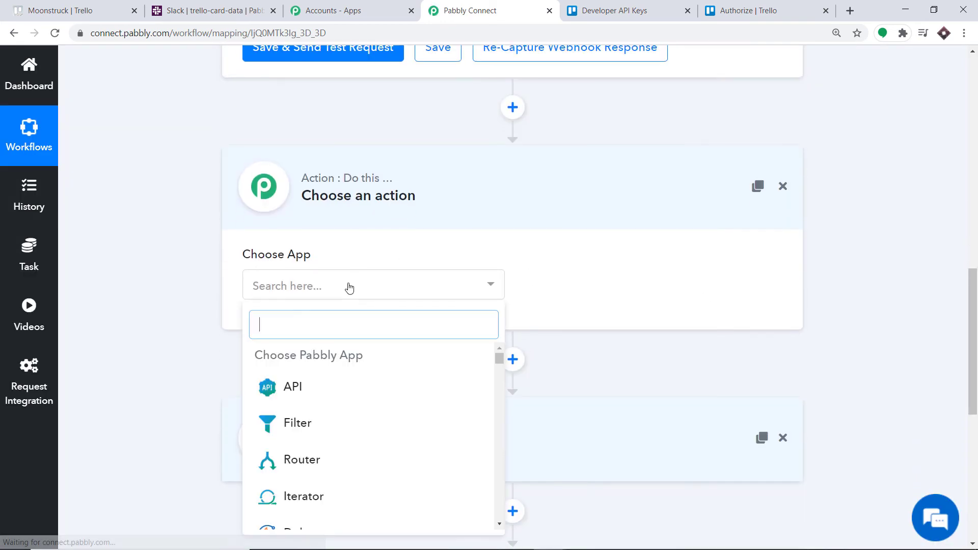
text(fil)
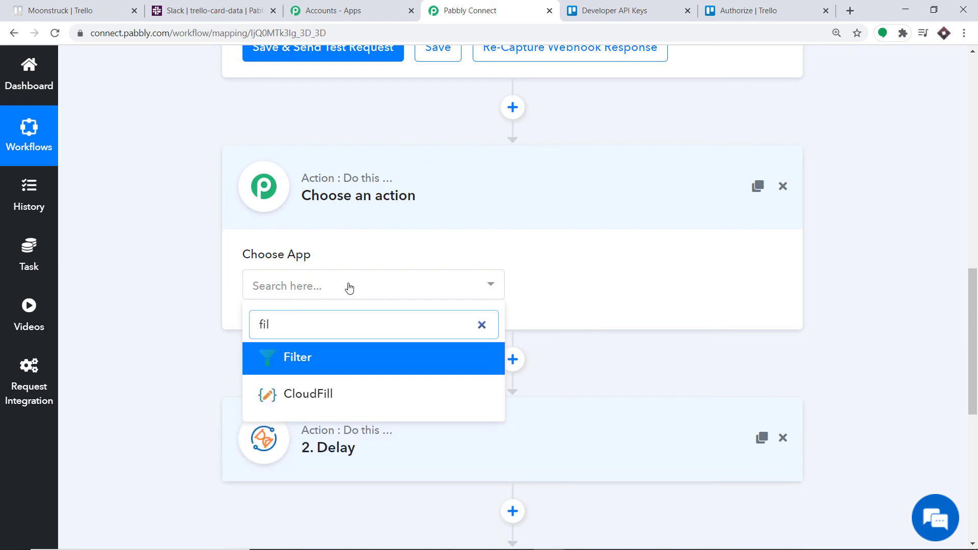
click(341, 367)
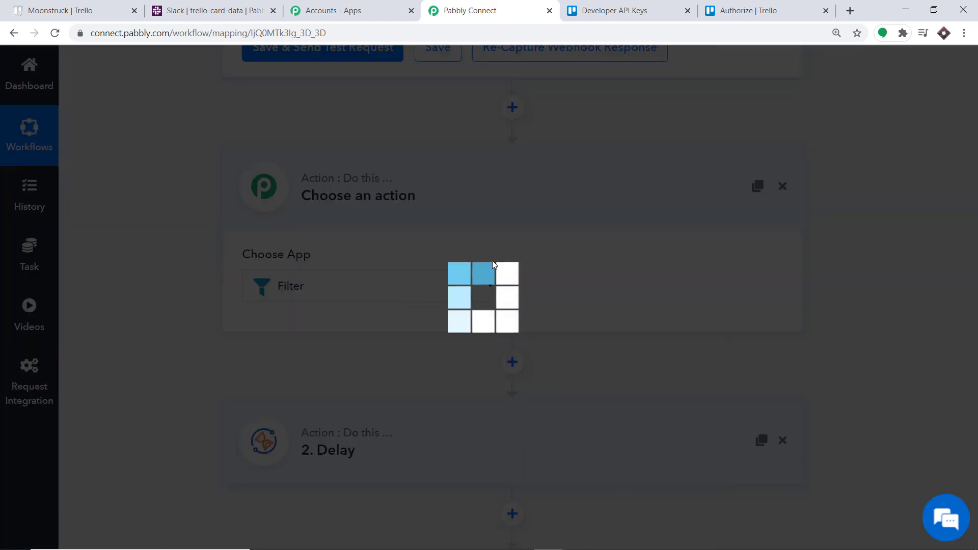
Choose the trigger's action > type field as the value the filter condition tests
click(350, 355)
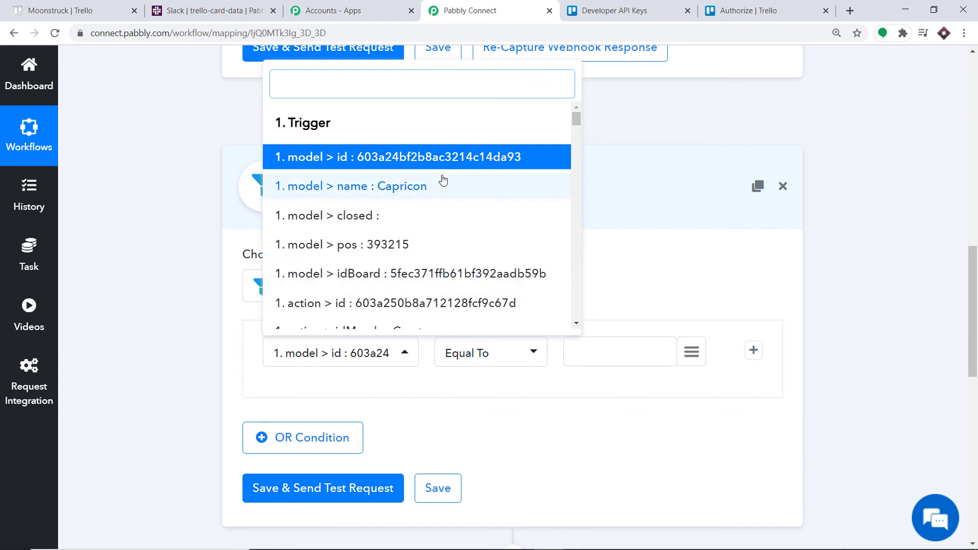
scroll(484, 189, down, 6)
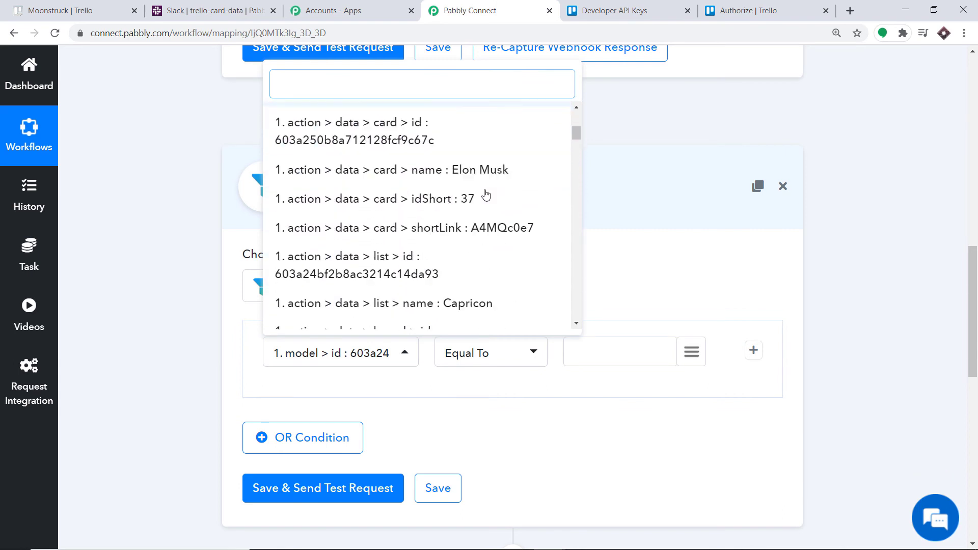
scroll(485, 194, down, 7)
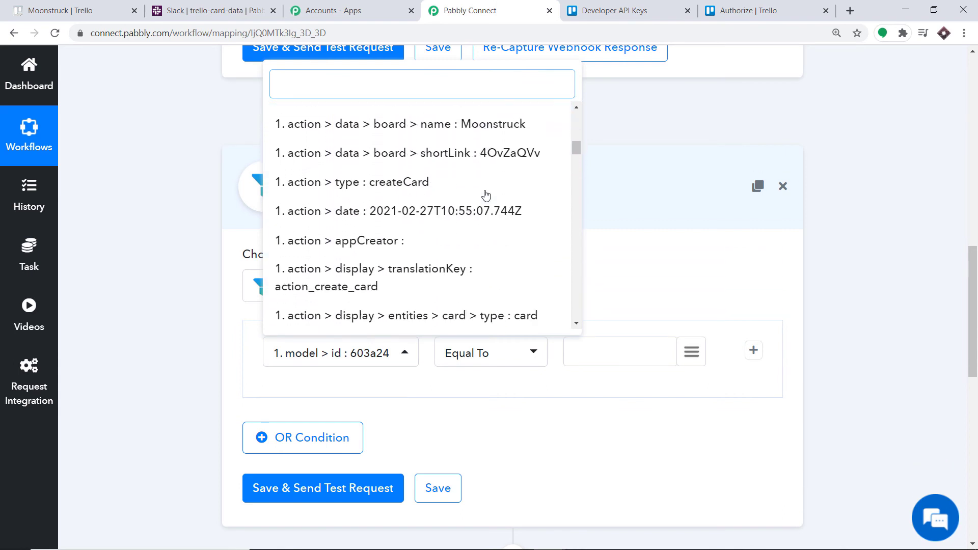
click(443, 196)
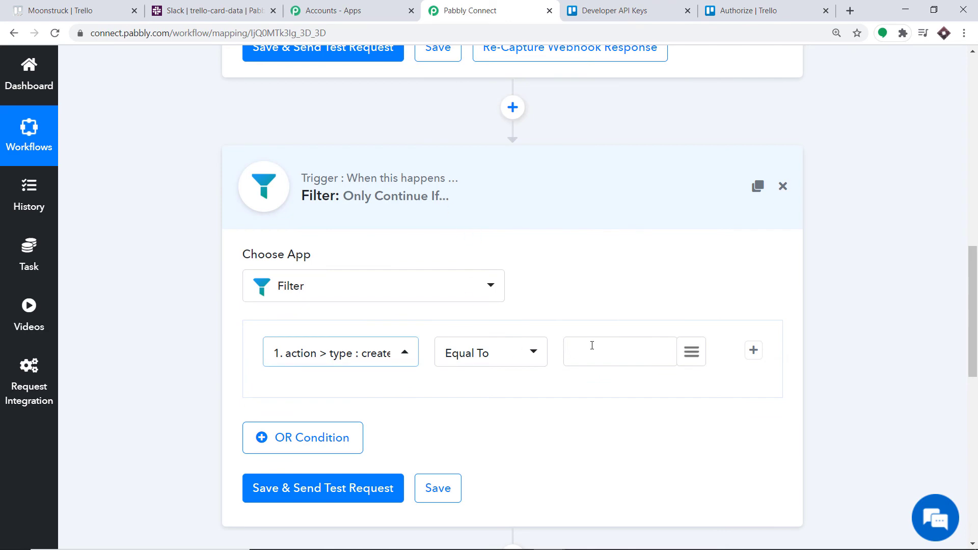
Expand the Trello trigger's API response and copy the action > type value "createCard"
mouse_move(977, 320)
mouse_down()
mouse_move(977, 183)
mouse_move(976, 310)
mouse_up()
click(249, 334)
scroll(465, 114, down, 9)
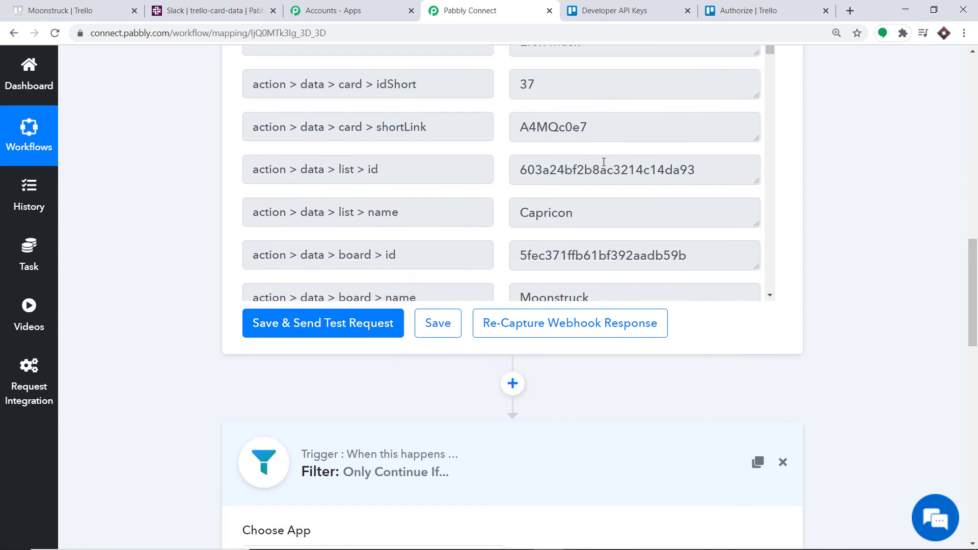
scroll(603, 168, down, 3)
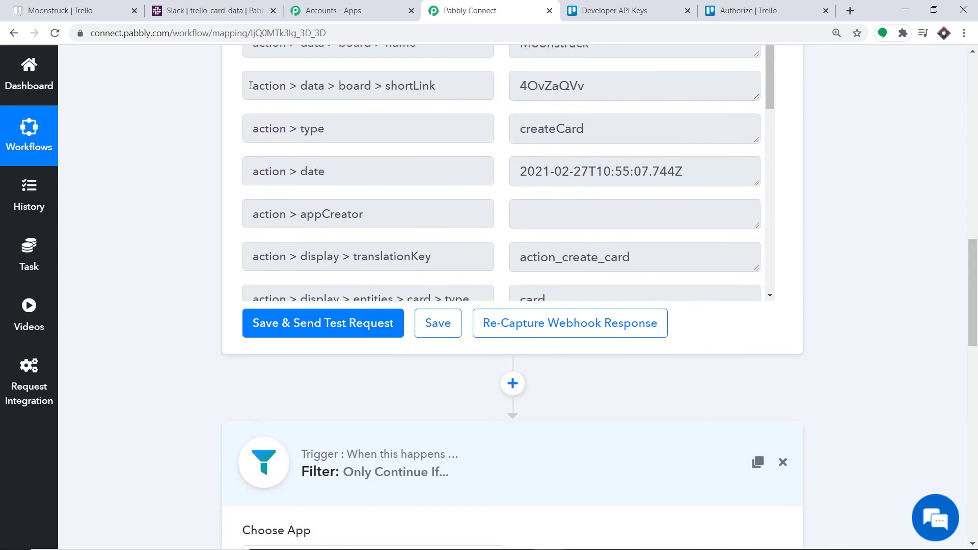
drag(591, 131, 524, 135)
right_click(529, 127)
click(544, 133)
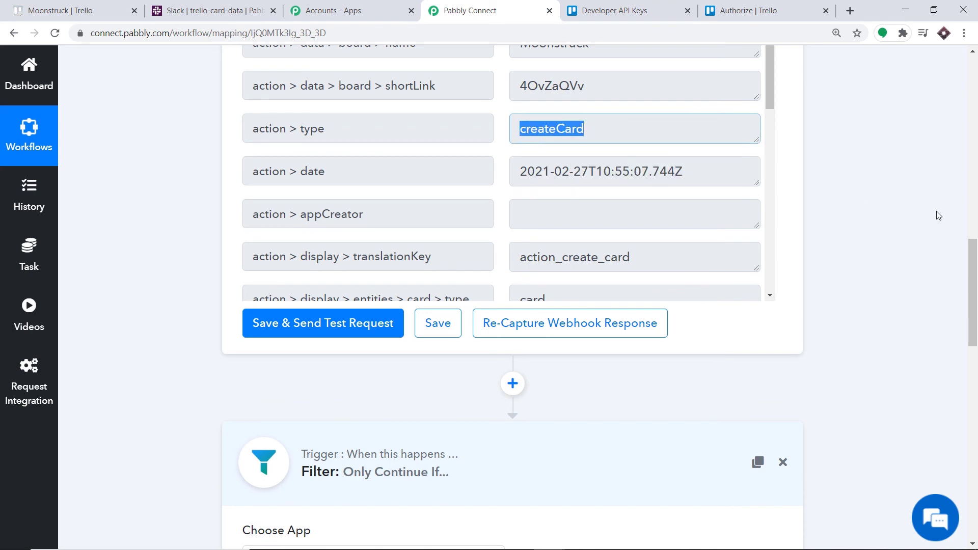
Complete the filter condition so action > type must equal "createCard", and save the Filter step with a test request
drag(975, 265, 977, 336)
scroll(701, 210, down, 2)
click(583, 178)
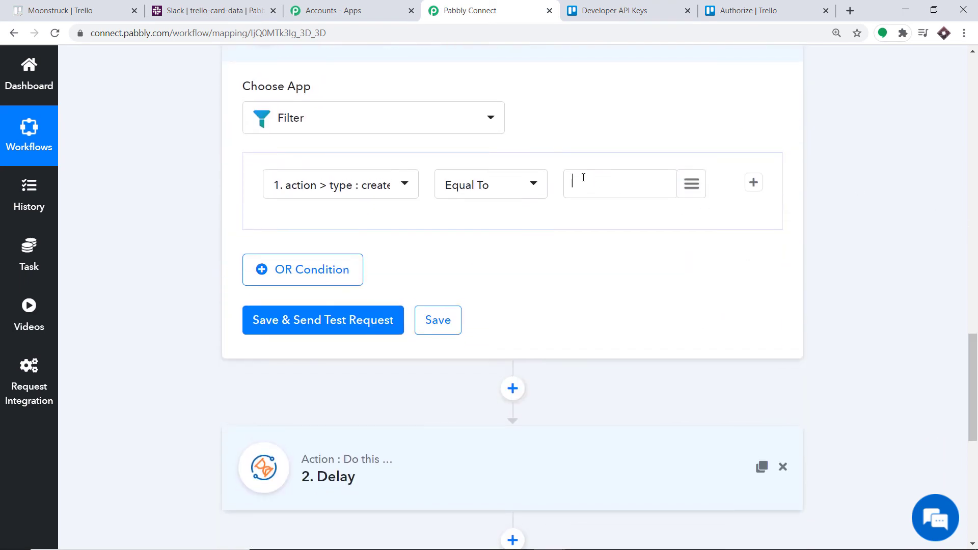
key(ctrl+v)
click(392, 190)
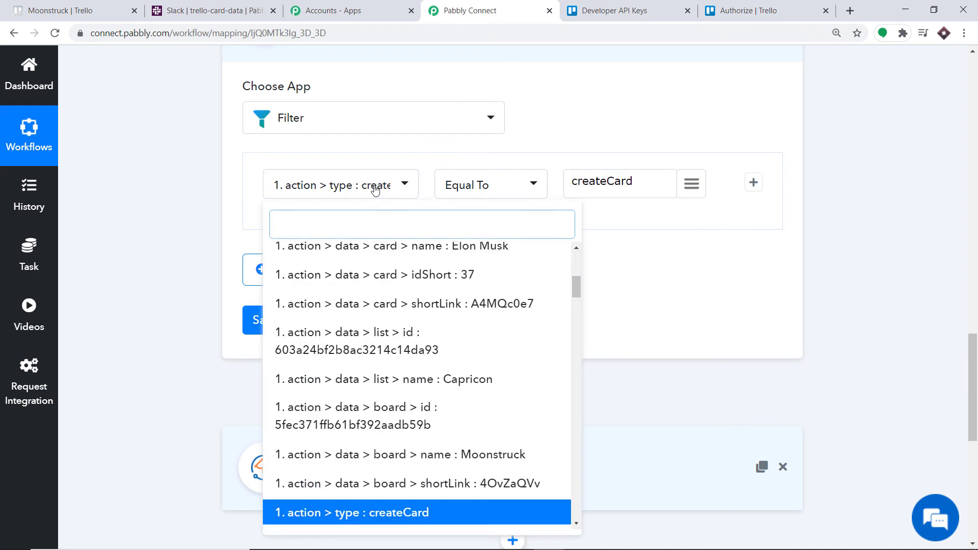
click(403, 186)
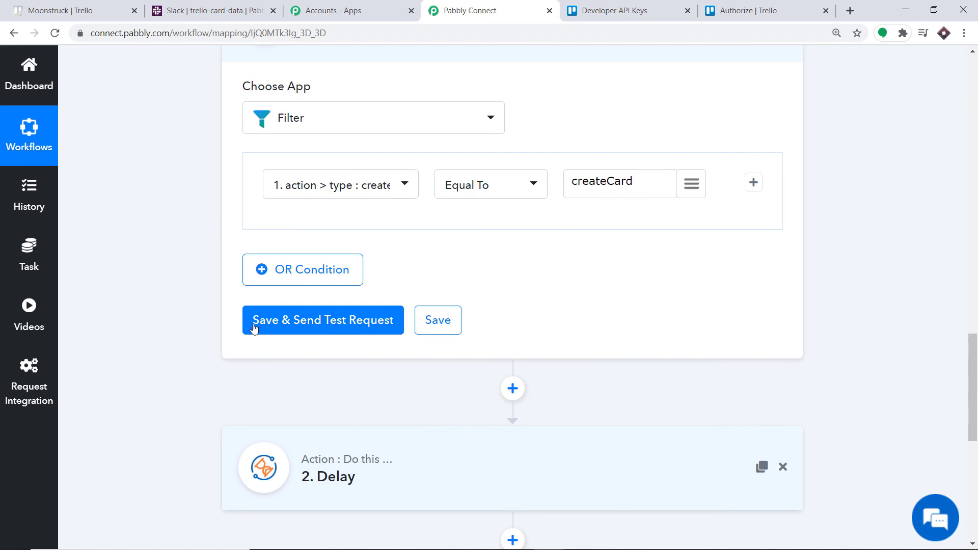
click(332, 328)
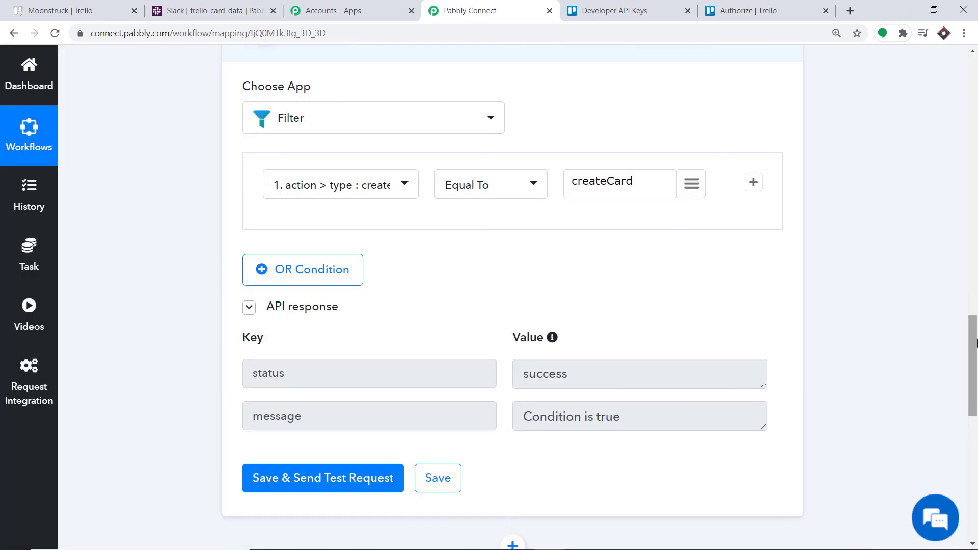
Expand the Delay action to check its settings, and reload the workflow to review the Trello trigger setup
scroll(748, 309, down, 8)
click(388, 221)
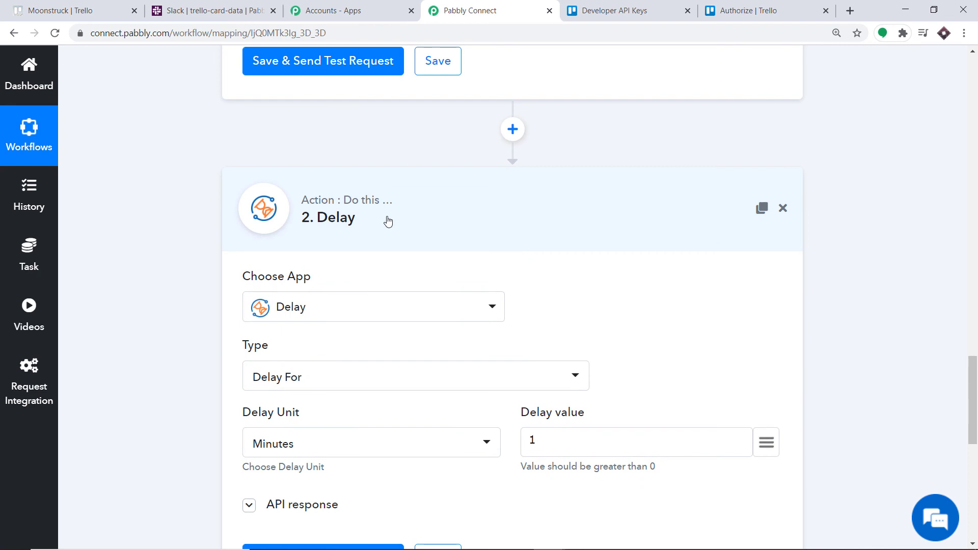
key(F5)
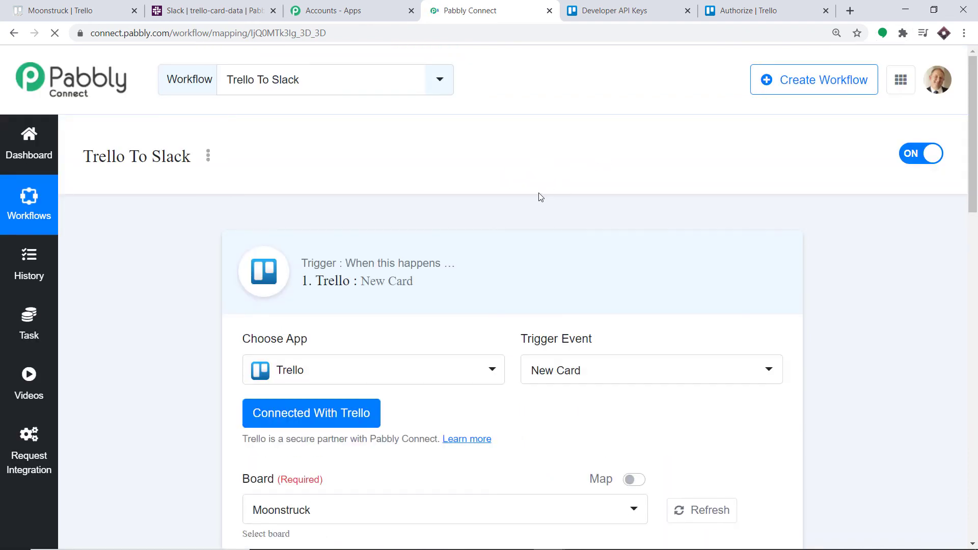
scroll(561, 168, down, 2)
scroll(530, 138, down, 5)
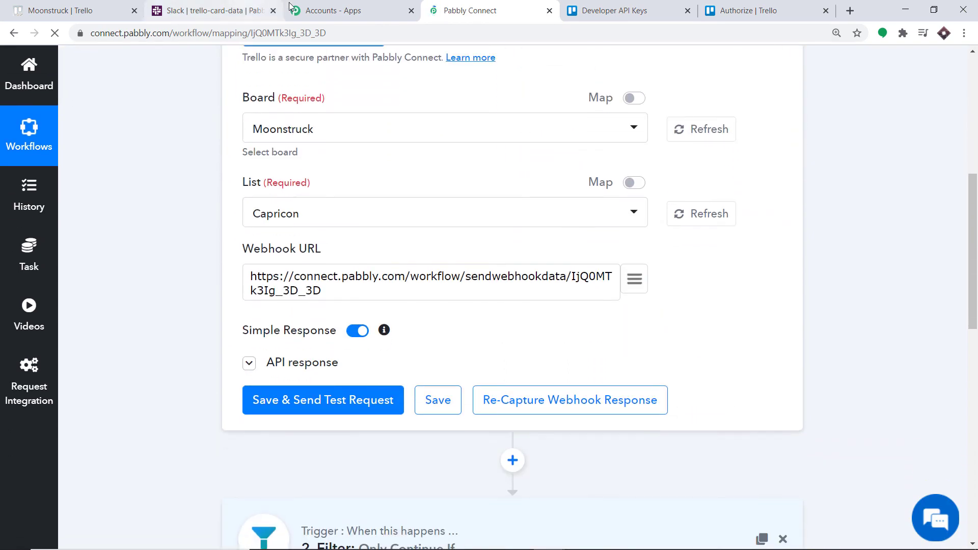
Switch to the Trello Moonstruck board and add a card titled "Carlos Slim" to the Capricon list
click(67, 10)
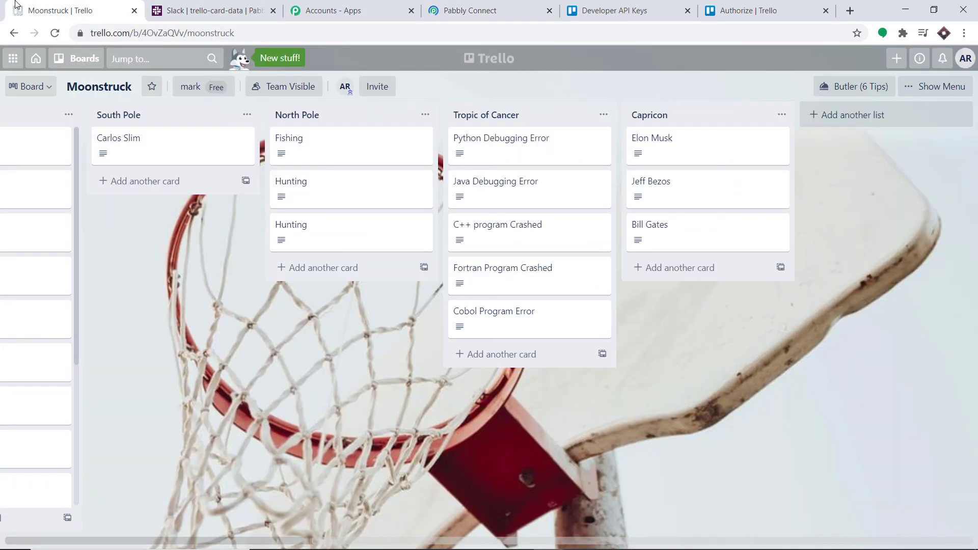
click(651, 269)
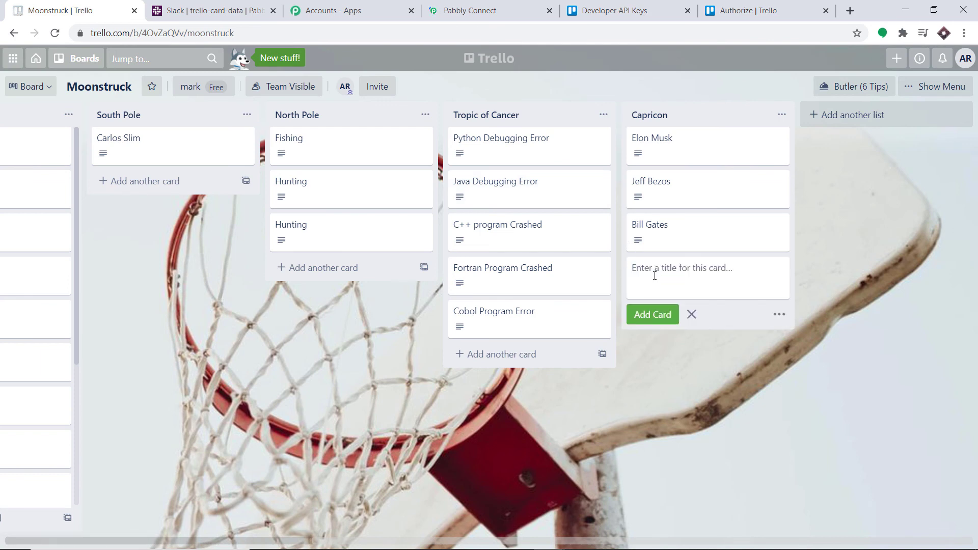
text(Carlos Slim)
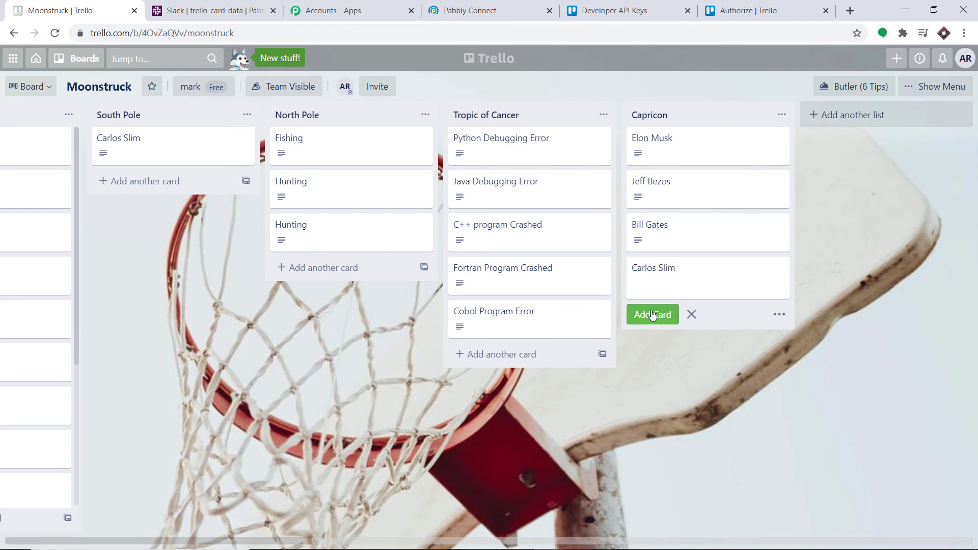
click(652, 315)
Save the description "When is Carlos Slim Planning 5G" on the new Capricon card, and check Slack's trello-card-data channel for its message
click(668, 270)
click(359, 173)
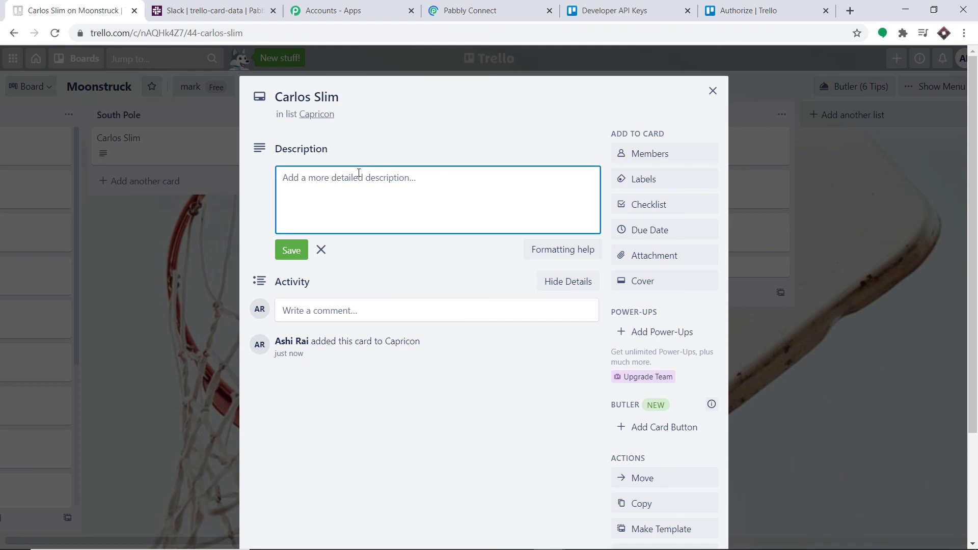
text(When is)
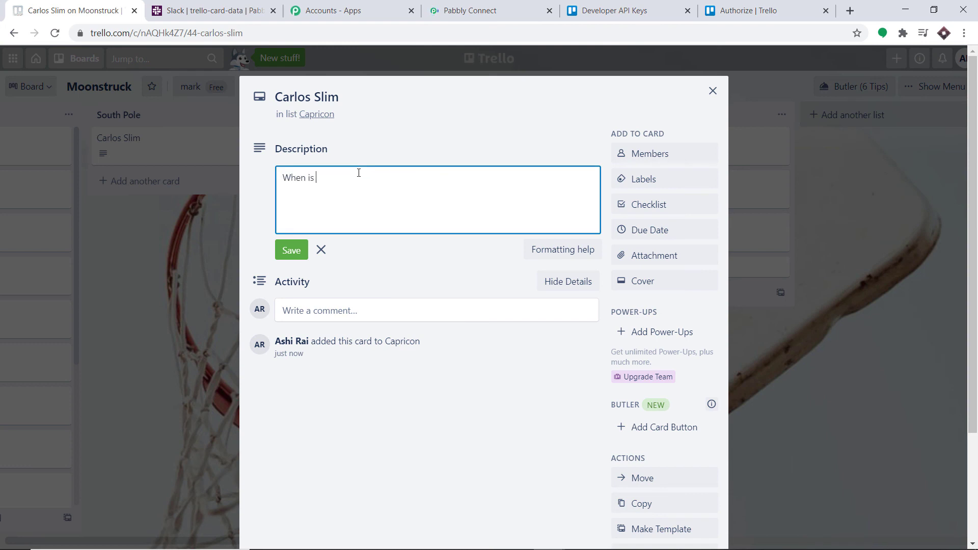
text( Carlos Slim Planning 5G)
click(301, 250)
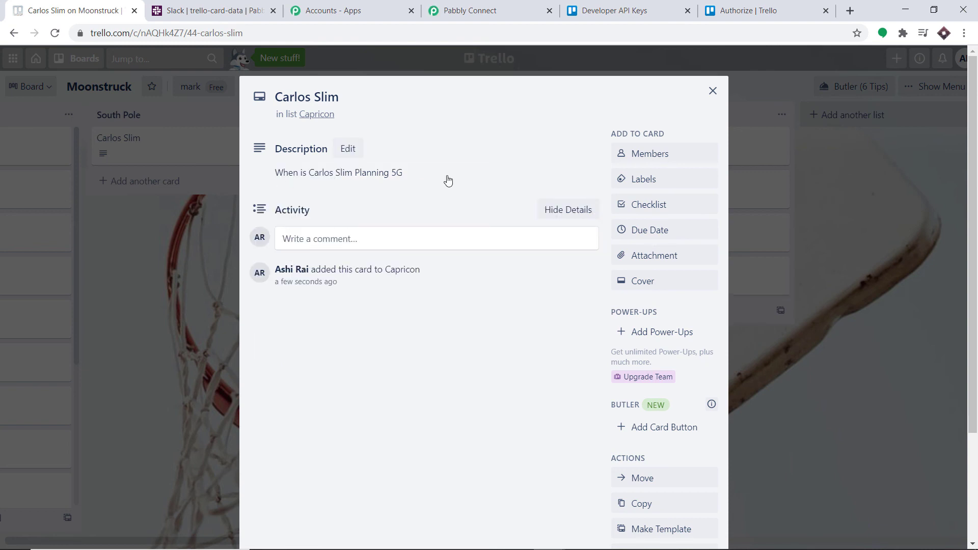
click(199, 2)
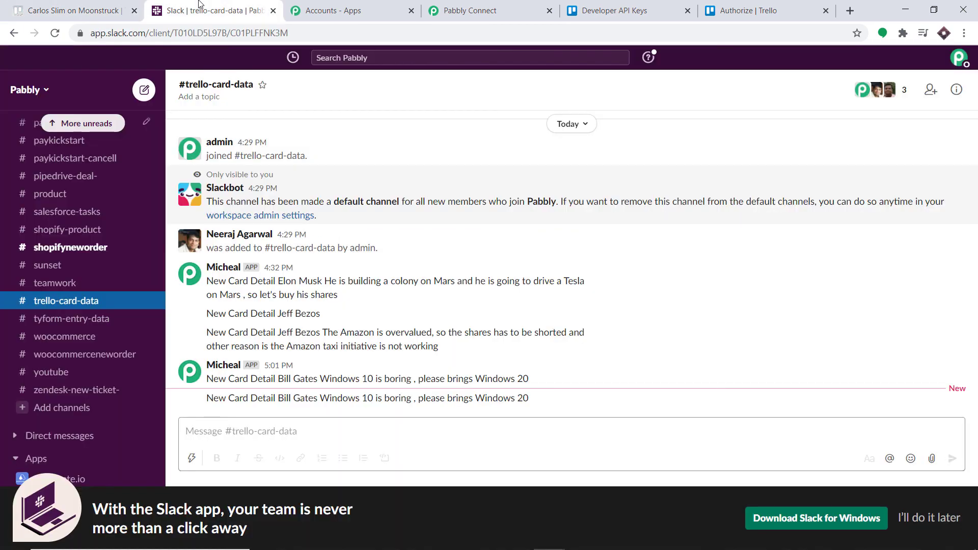
click(51, 36)
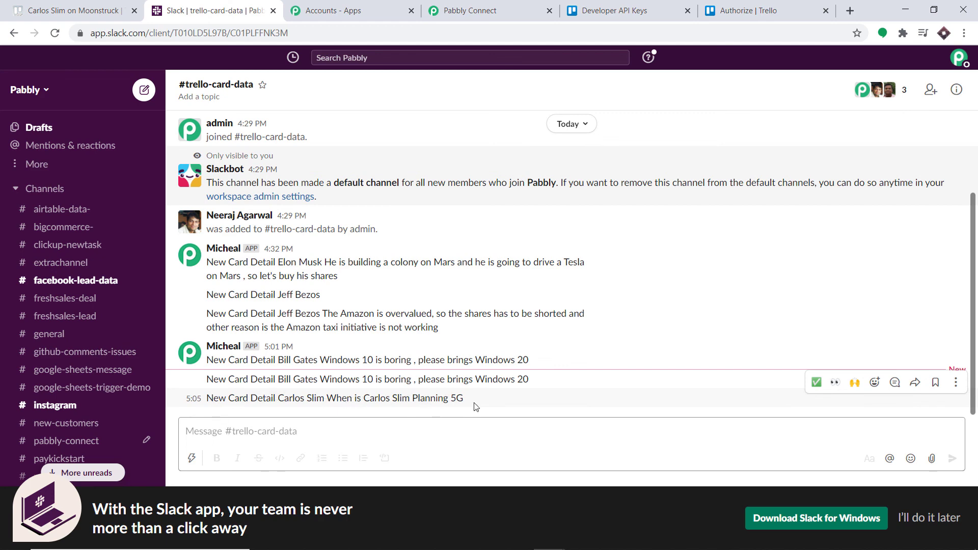
Return to Trello, close the open card and add a card titled "Donald Trump" to the Capricon list
key(ctrl+1)
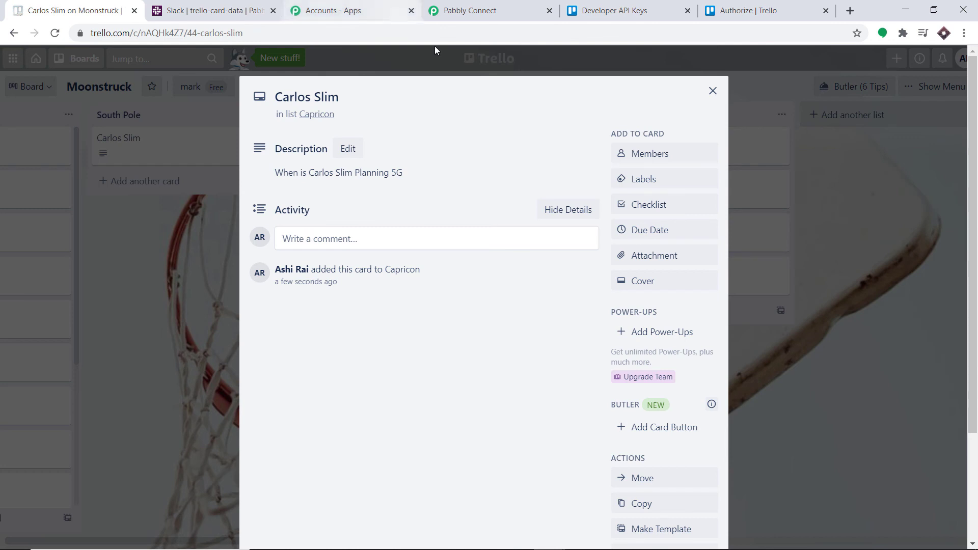
click(714, 91)
click(682, 310)
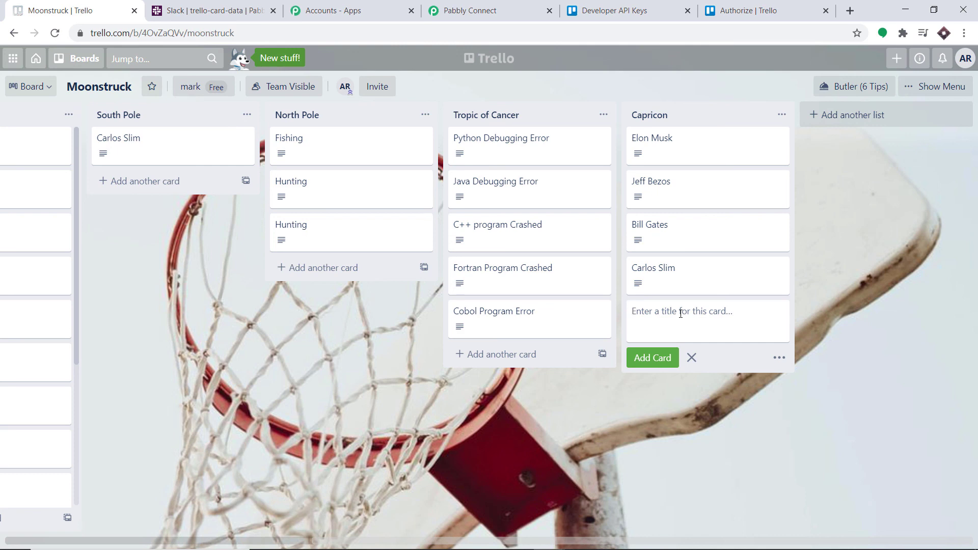
text(Donald Trump)
click(653, 358)
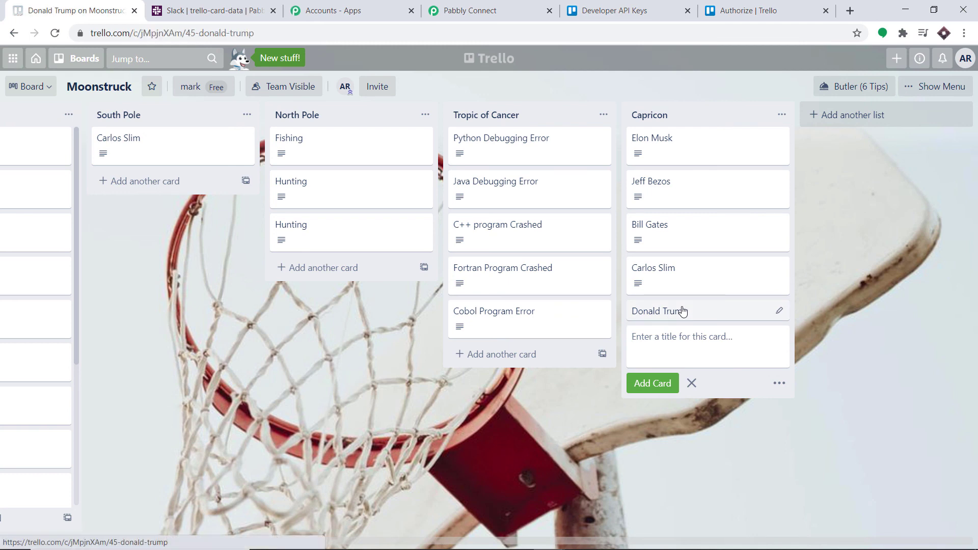
Save the description "What Happened to Trump Tower?" on the Donald Trump card, close it and check Slack's trello-card-data channel
click(680, 313)
click(404, 183)
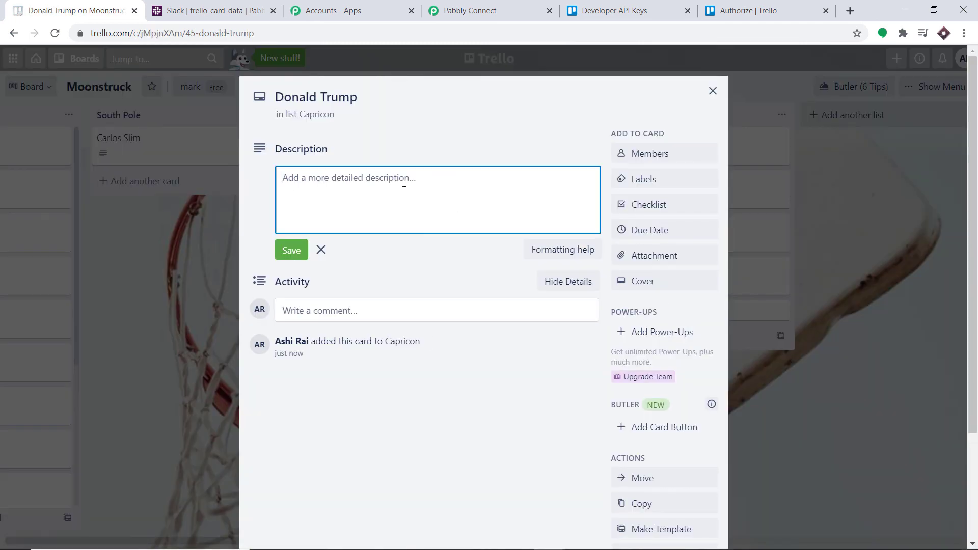
text(D)
key(BackSpace)
text(What Happened to Trump Tower?)
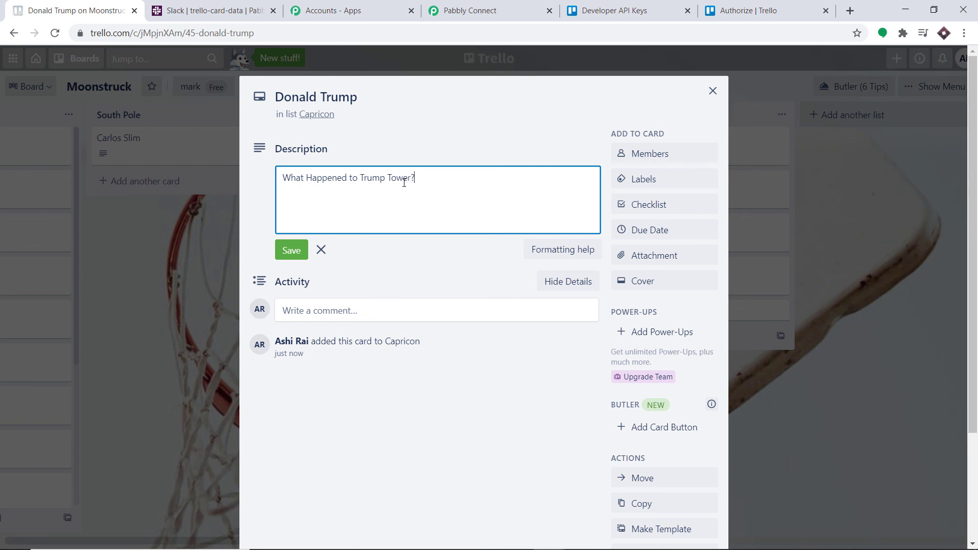
click(306, 248)
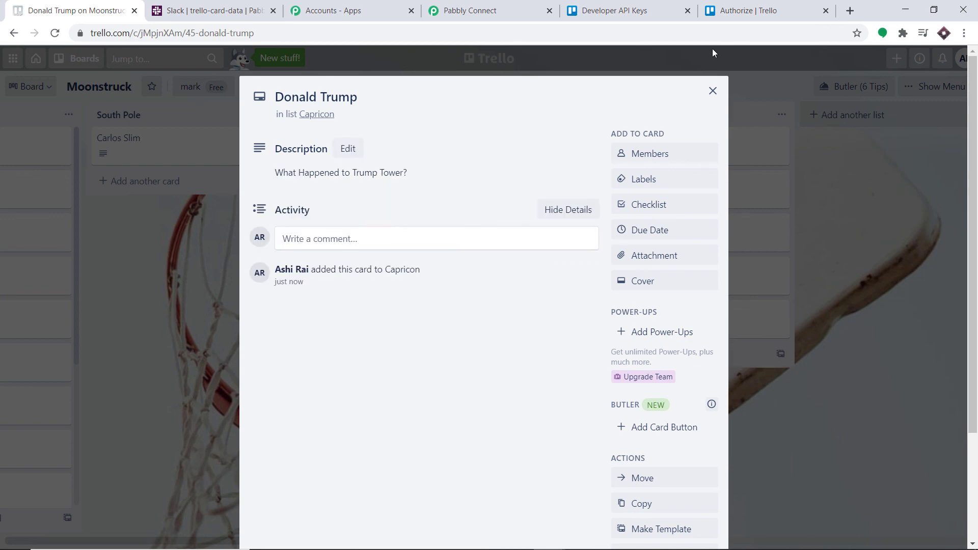
click(712, 91)
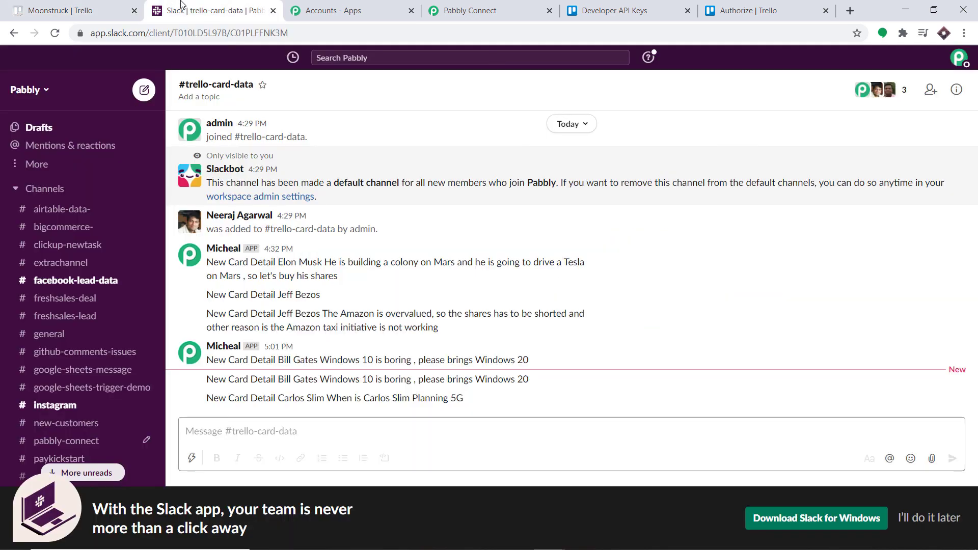
click(214, 10)
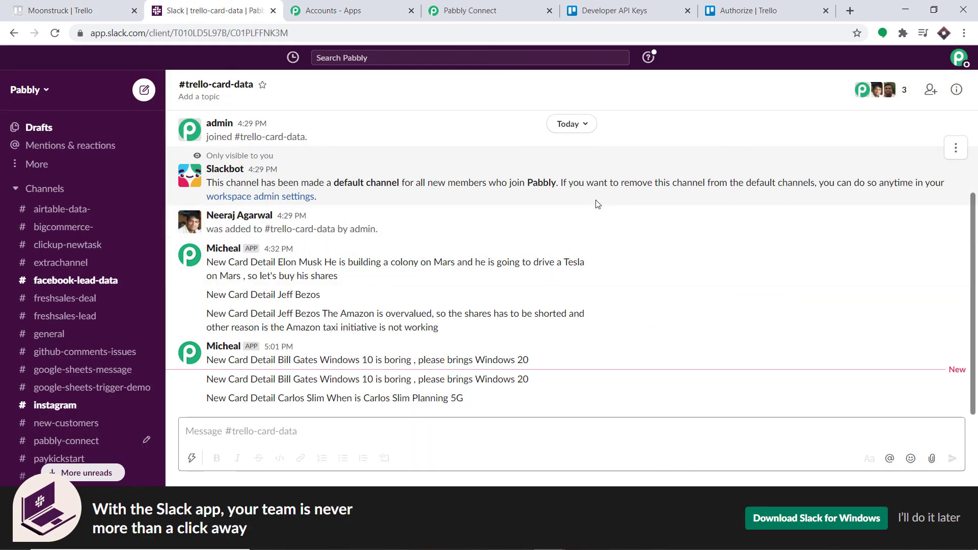